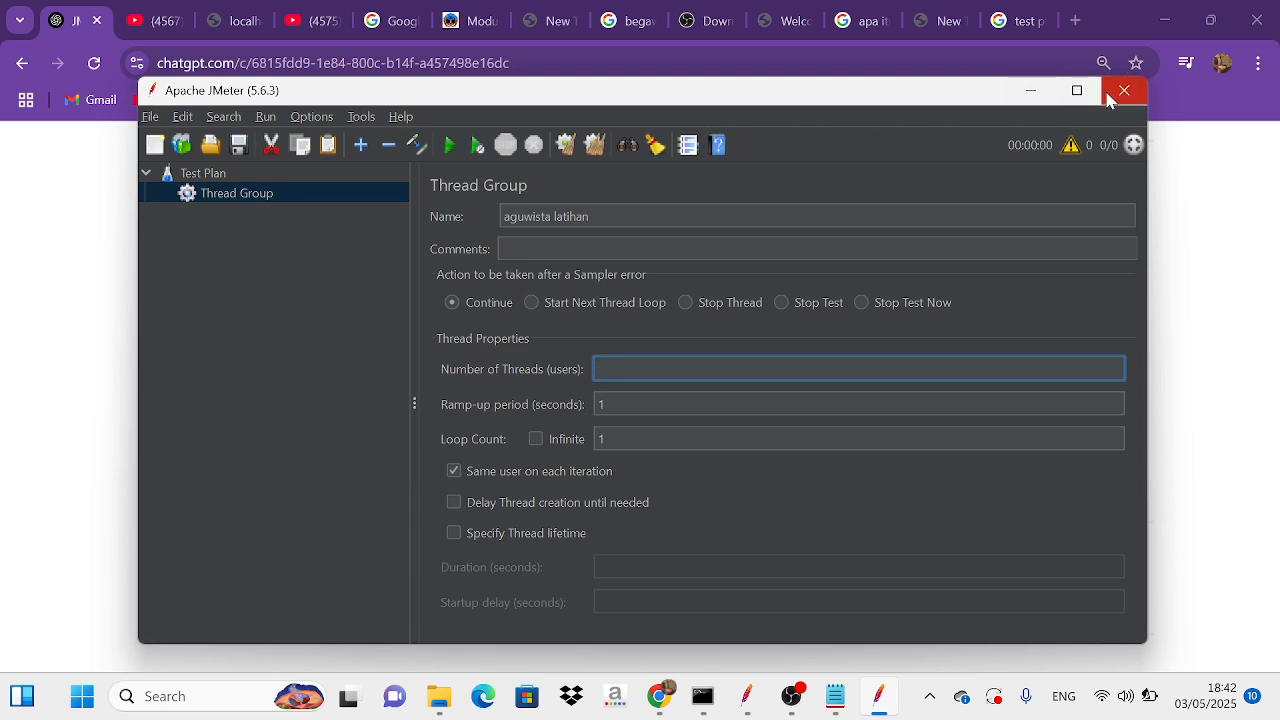
Step: Remove the "aguwista latihan" thread group from the test plan and confirm the removal
right_click(351, 196)
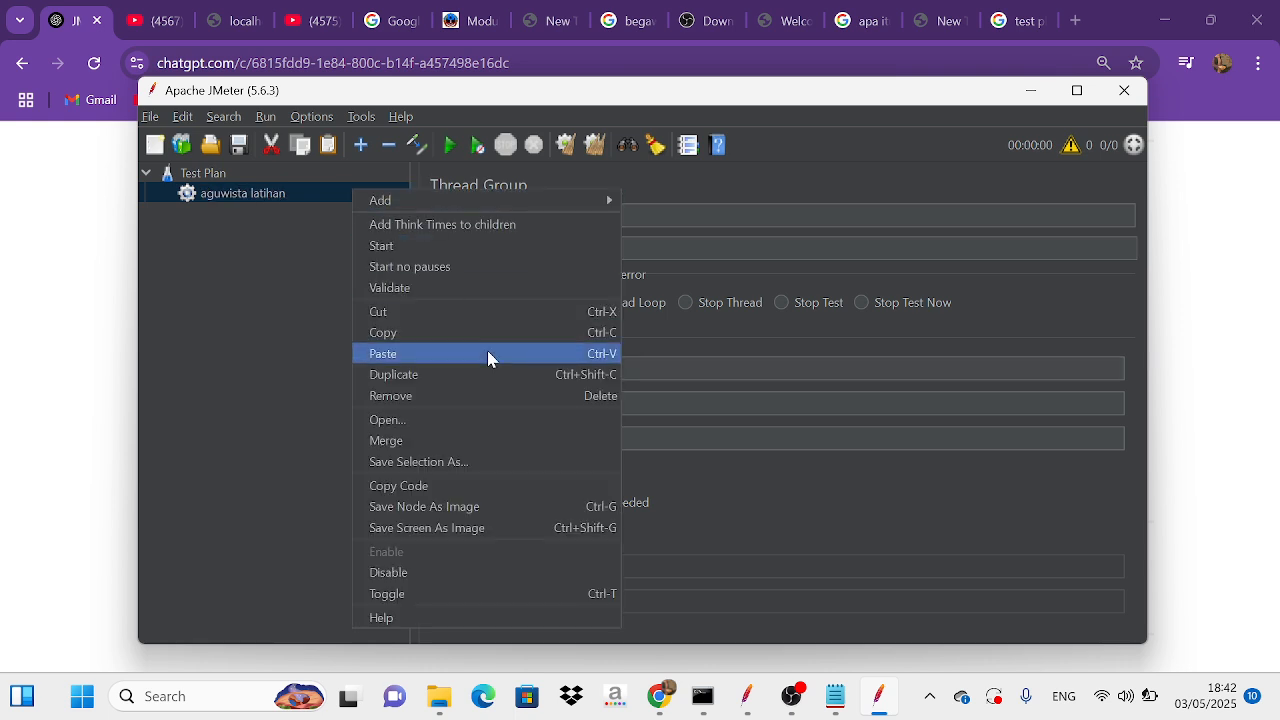
left_click(466, 396)
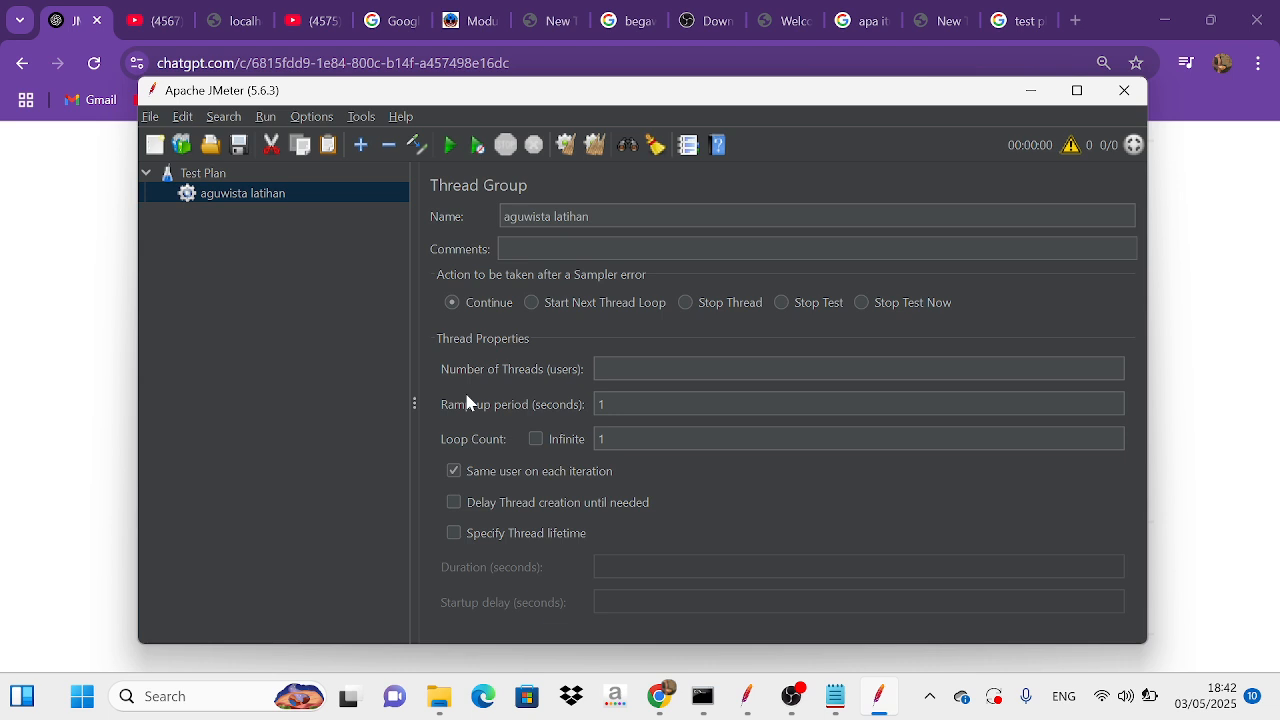
left_click(616, 400)
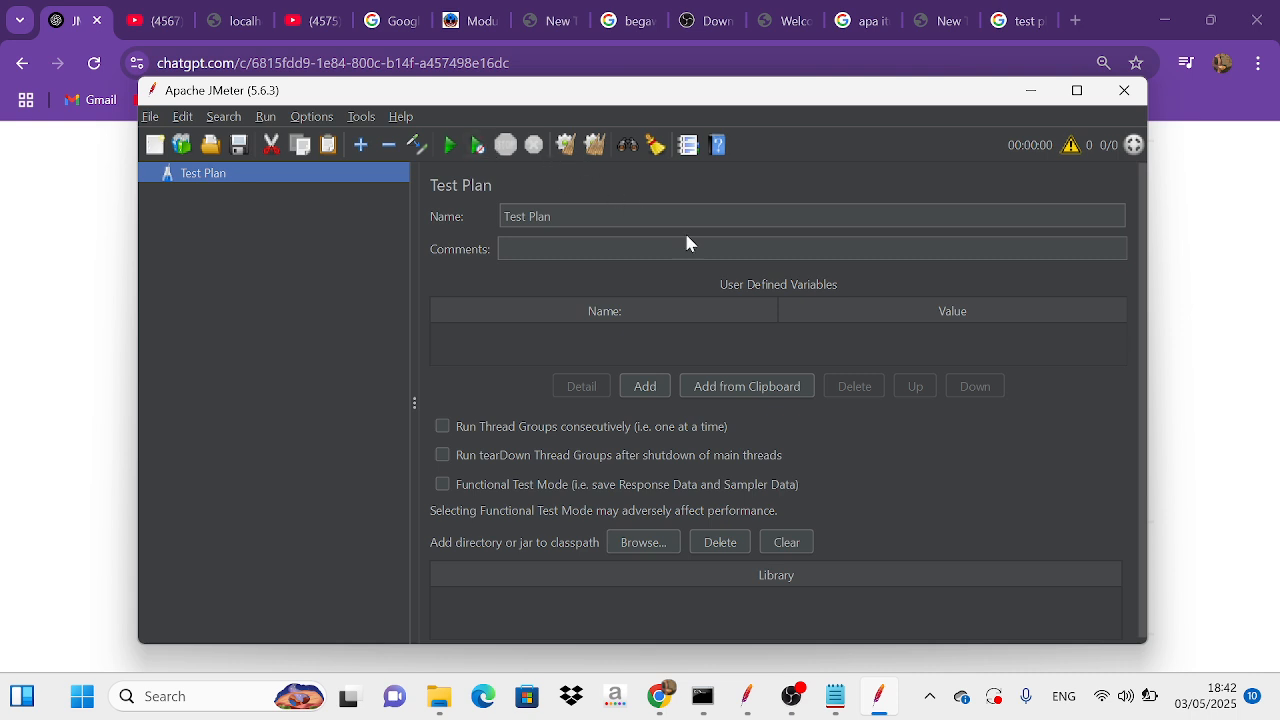
Step: Review the Notepad notes on load testing and stress testing, and return to the JMeter test plan
mouse_move(835, 696)
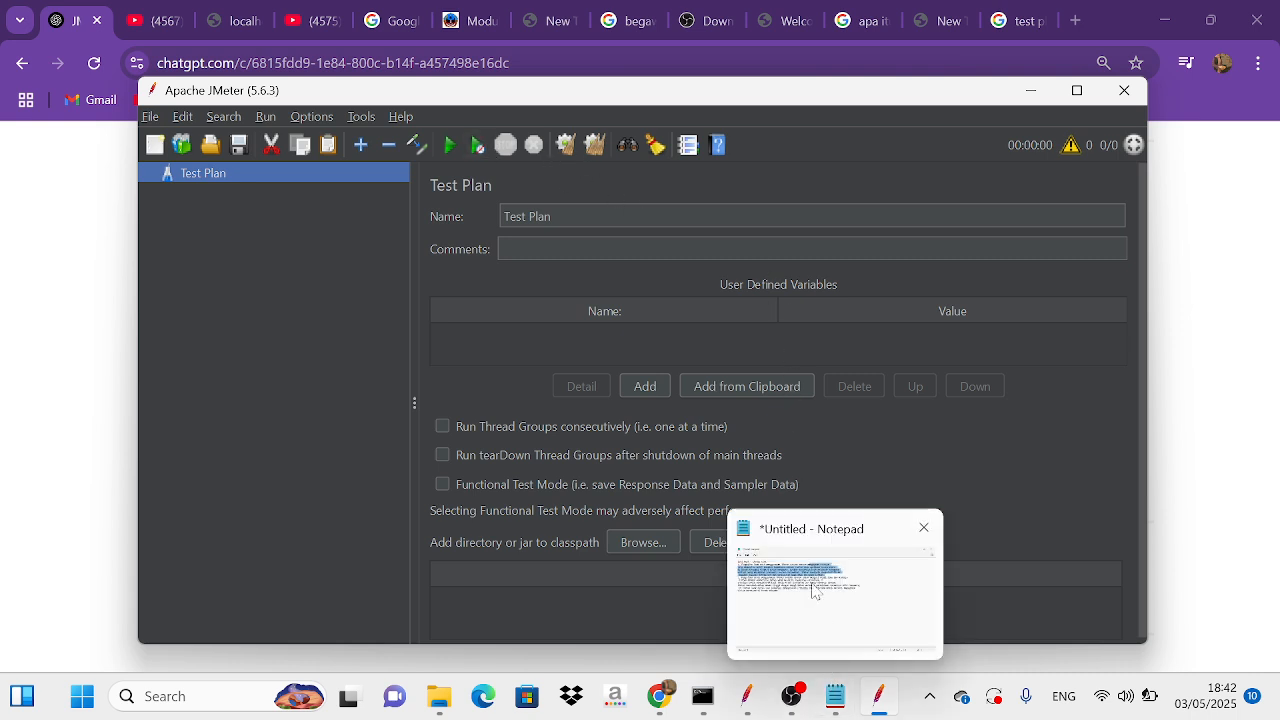
left_click(814, 594)
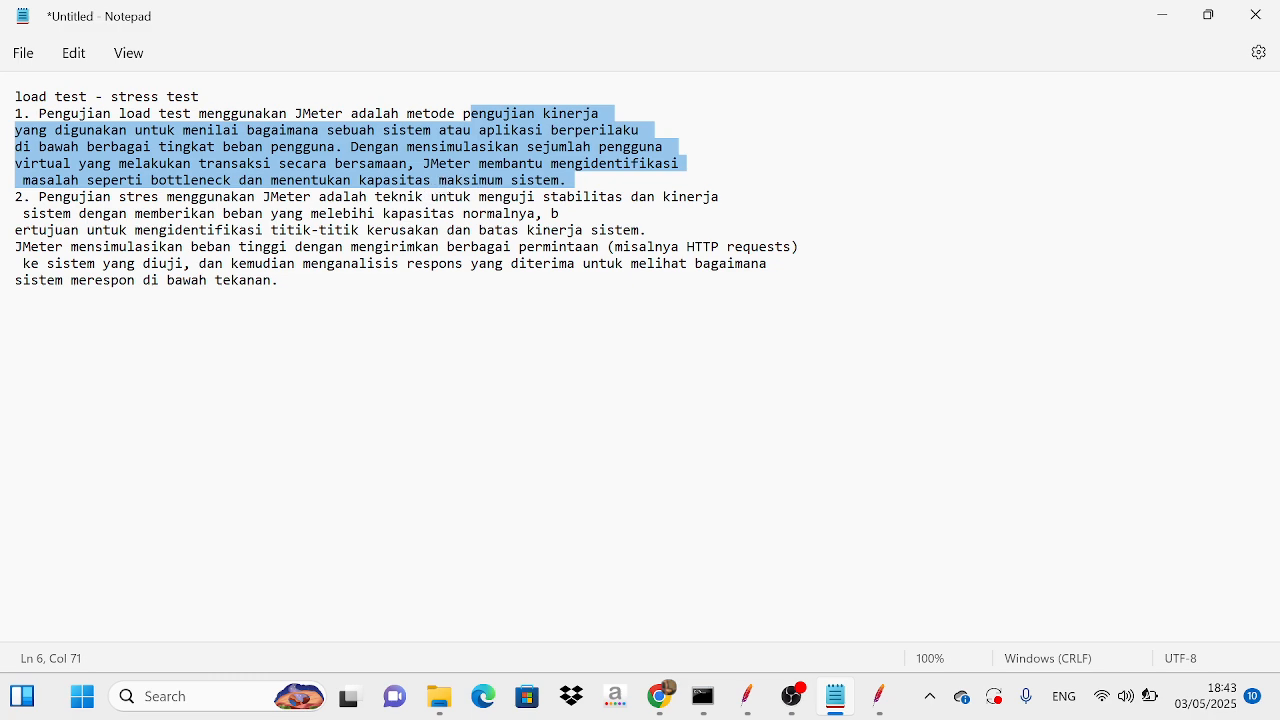
mouse_move(878, 696)
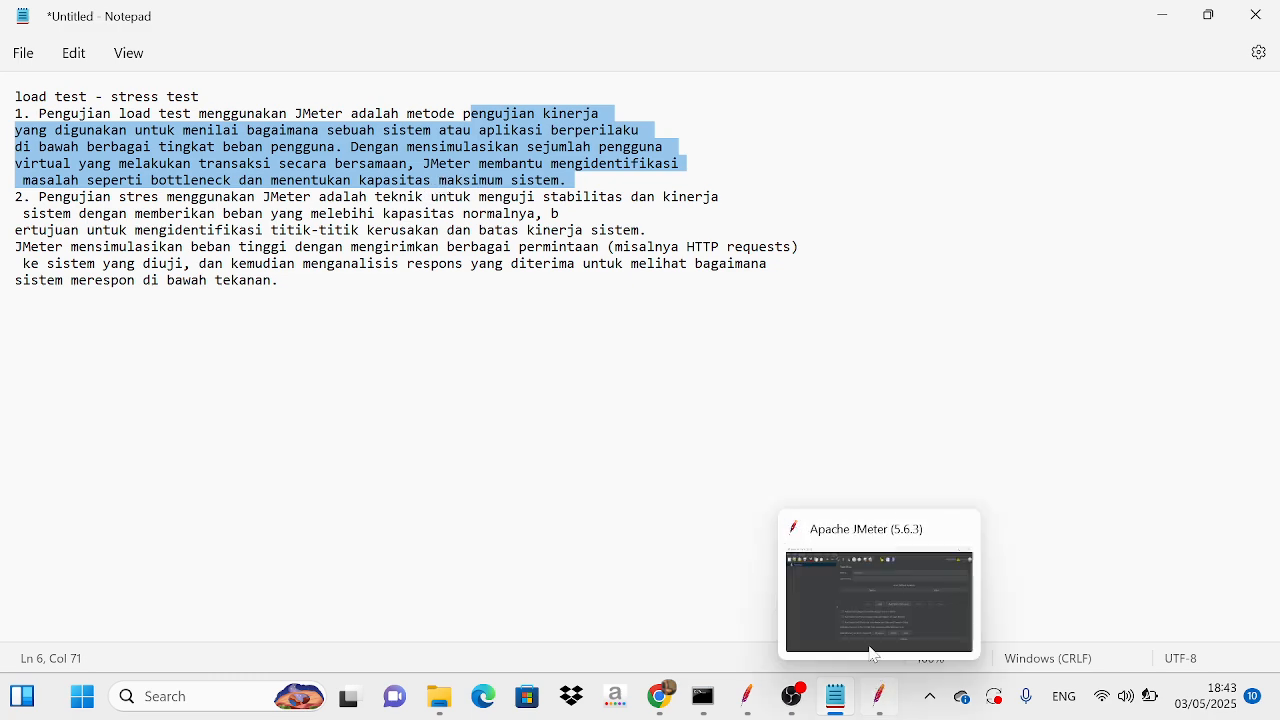
left_click(858, 598)
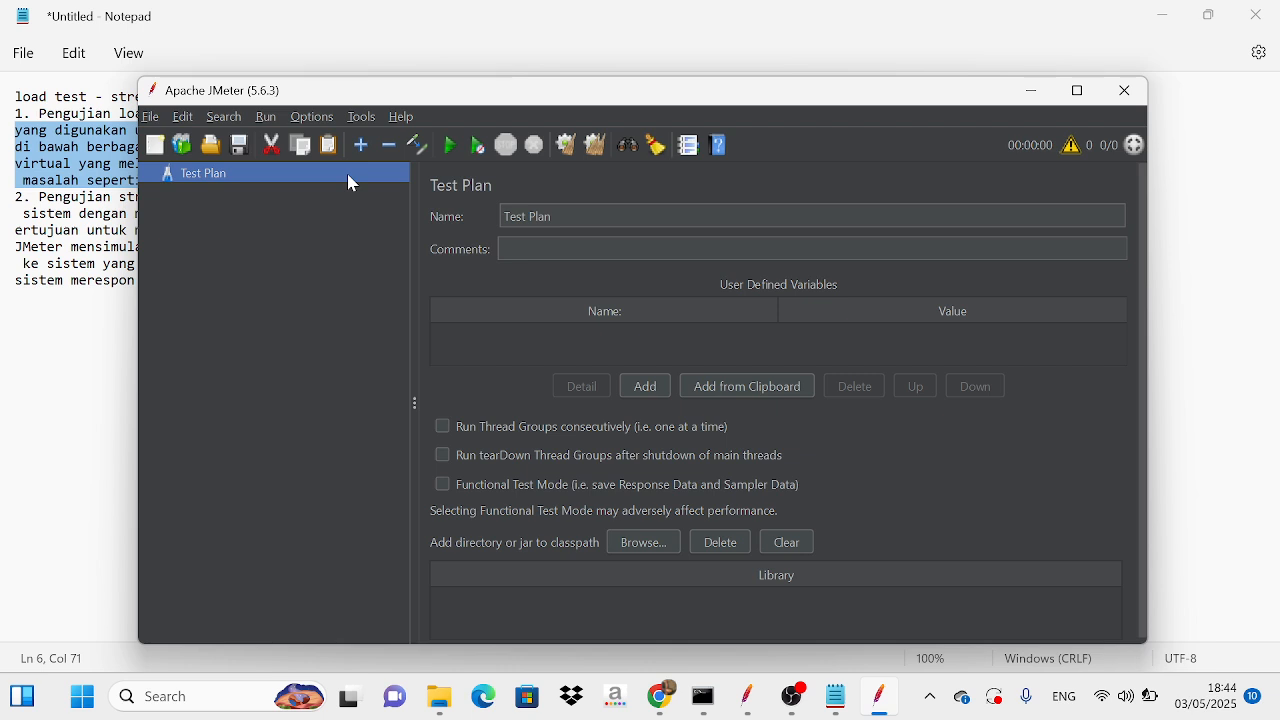
Step: Add a new Thread Group to the Test Plan
right_click(255, 180)
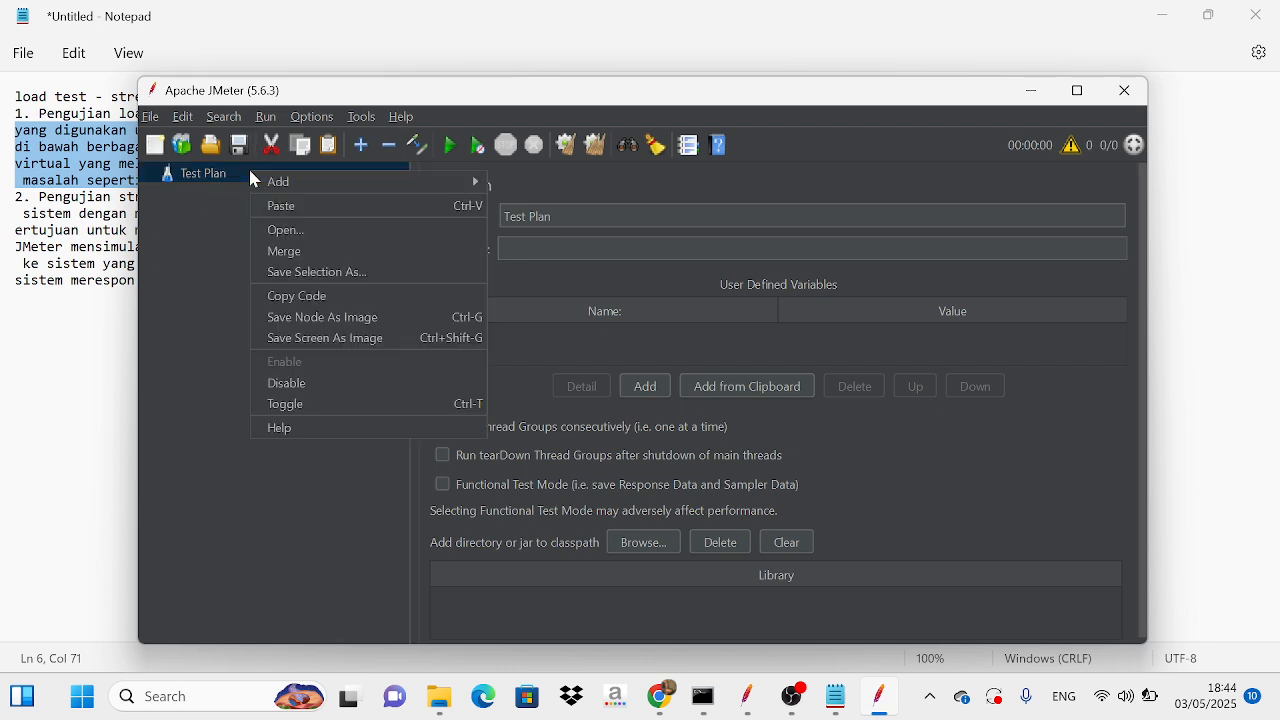
mouse_move(303, 184)
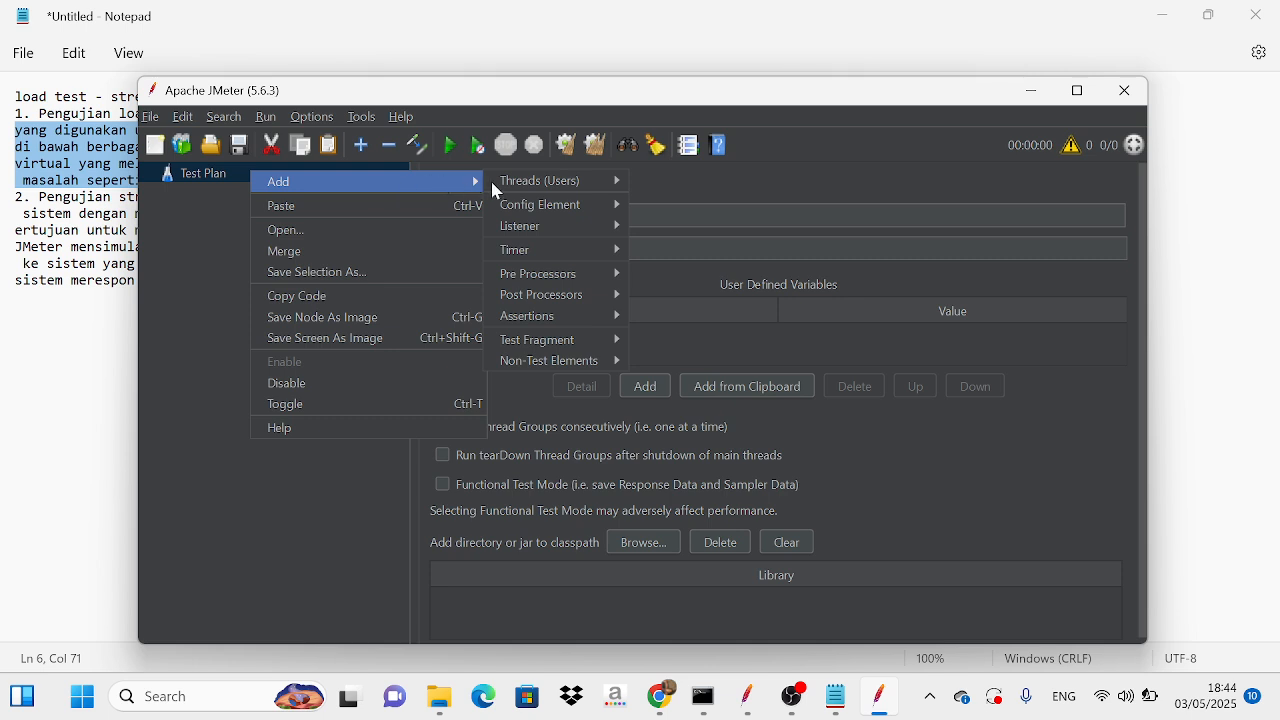
mouse_move(510, 190)
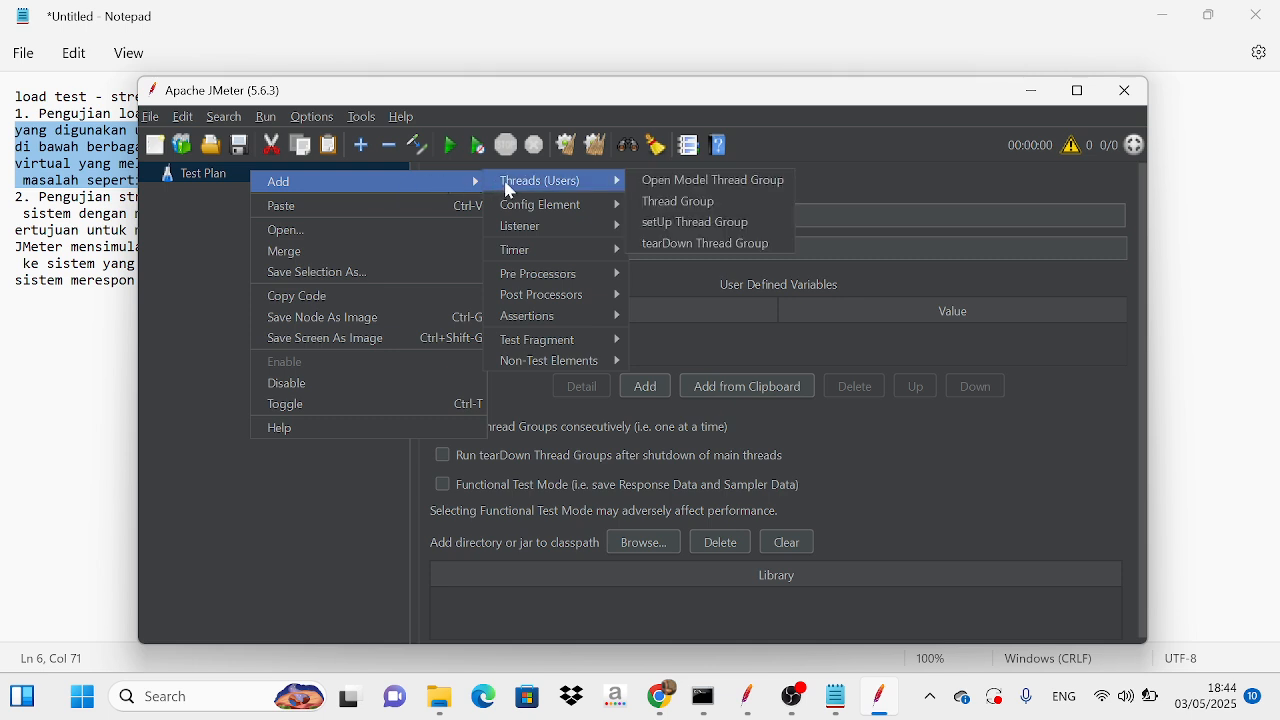
left_click(659, 203)
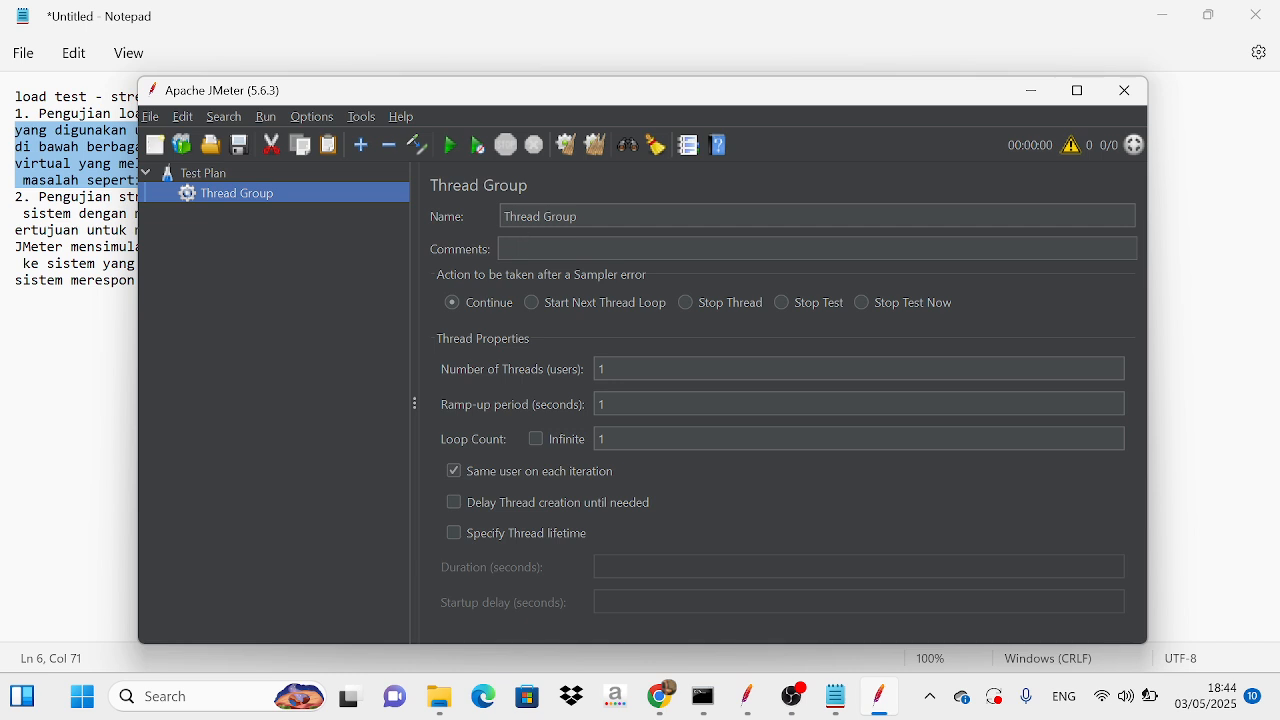
Step: Rename the new thread group as "aguwista latihan"
left_click(577, 216)
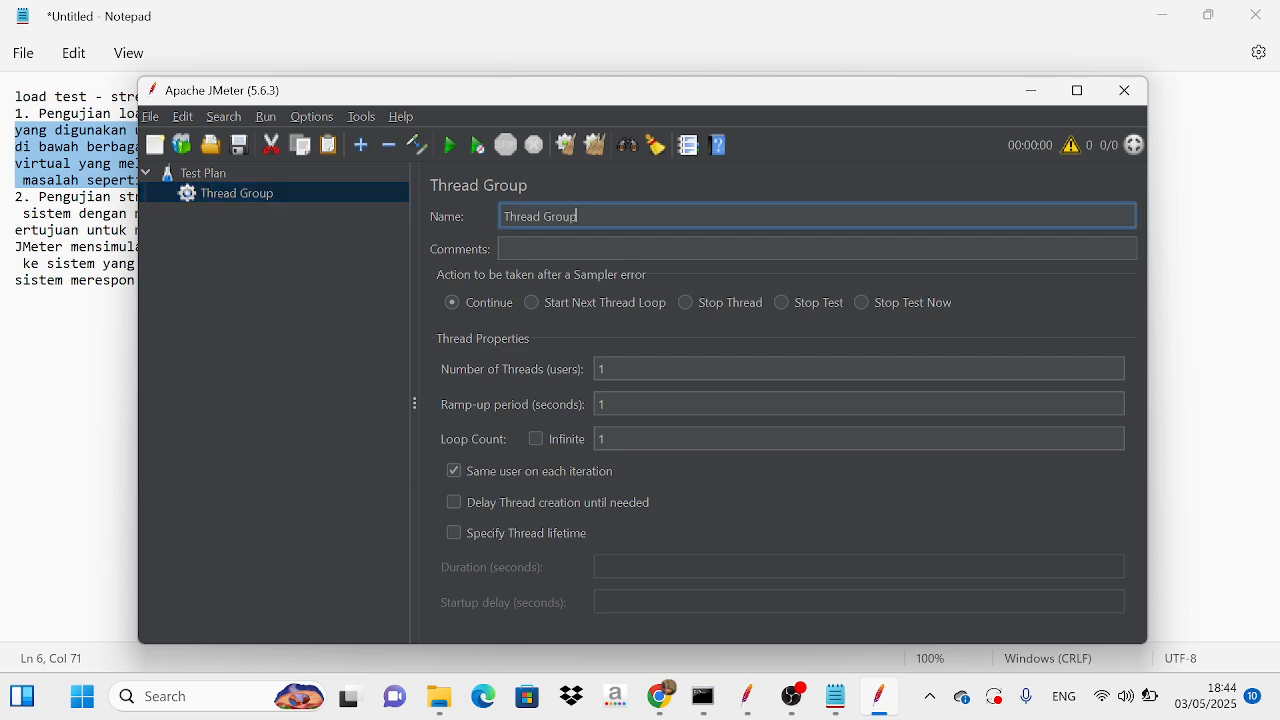
key("BackSpace")
key("BackSpace")
key("BackSpace")
key("BackSpace")
key("BackSpace")
key("BackSpace")
key("BackSpace")
key("BackSpace")
key("BackSpace")
key("BackSpace")
key("BackSpace")
key("BackSpace")
type("aguwista latihan 1")
Step: Set the thread group's number of threads (users) to 5
left_click(606, 369)
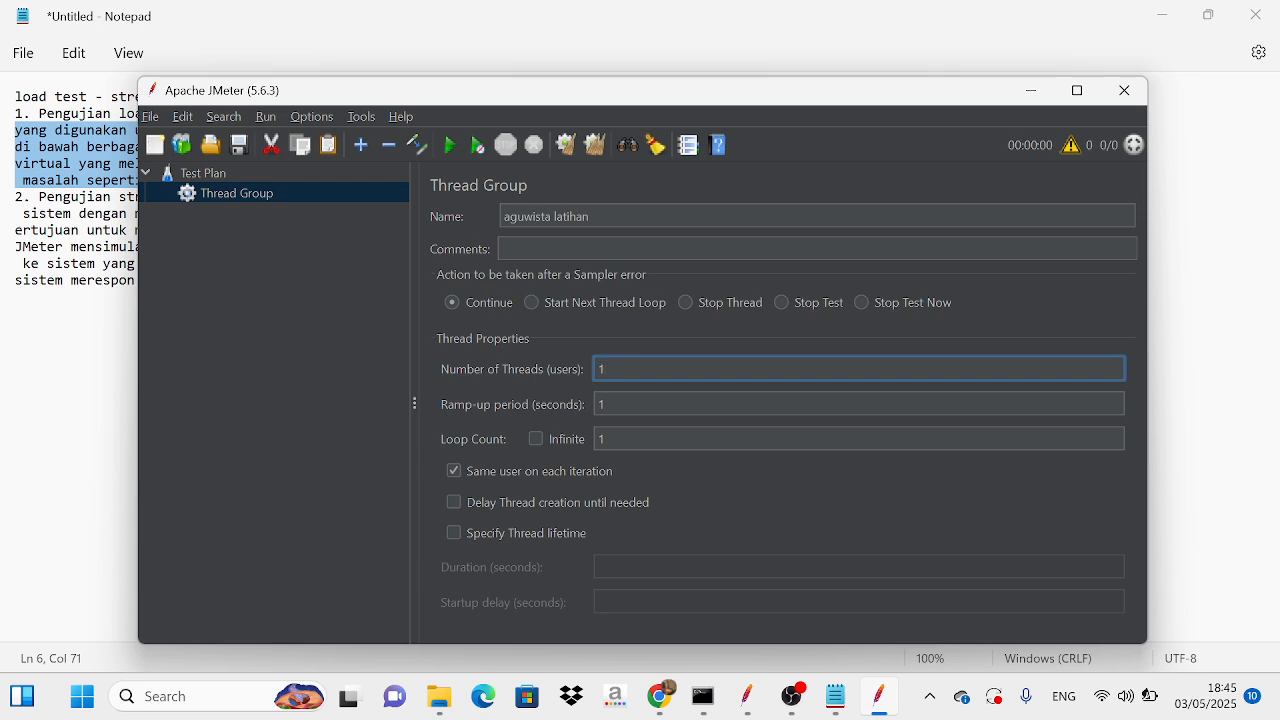
key("BackSpace")
type("5")
left_click(604, 404)
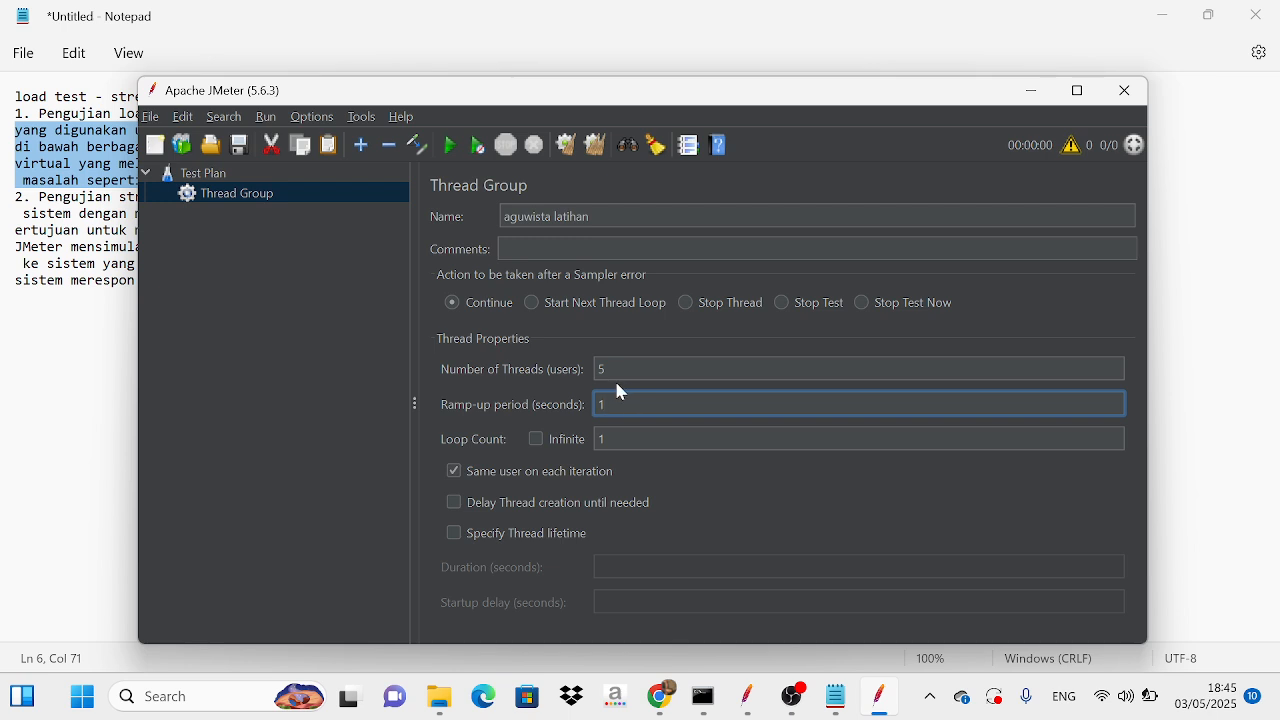
left_click(620, 445)
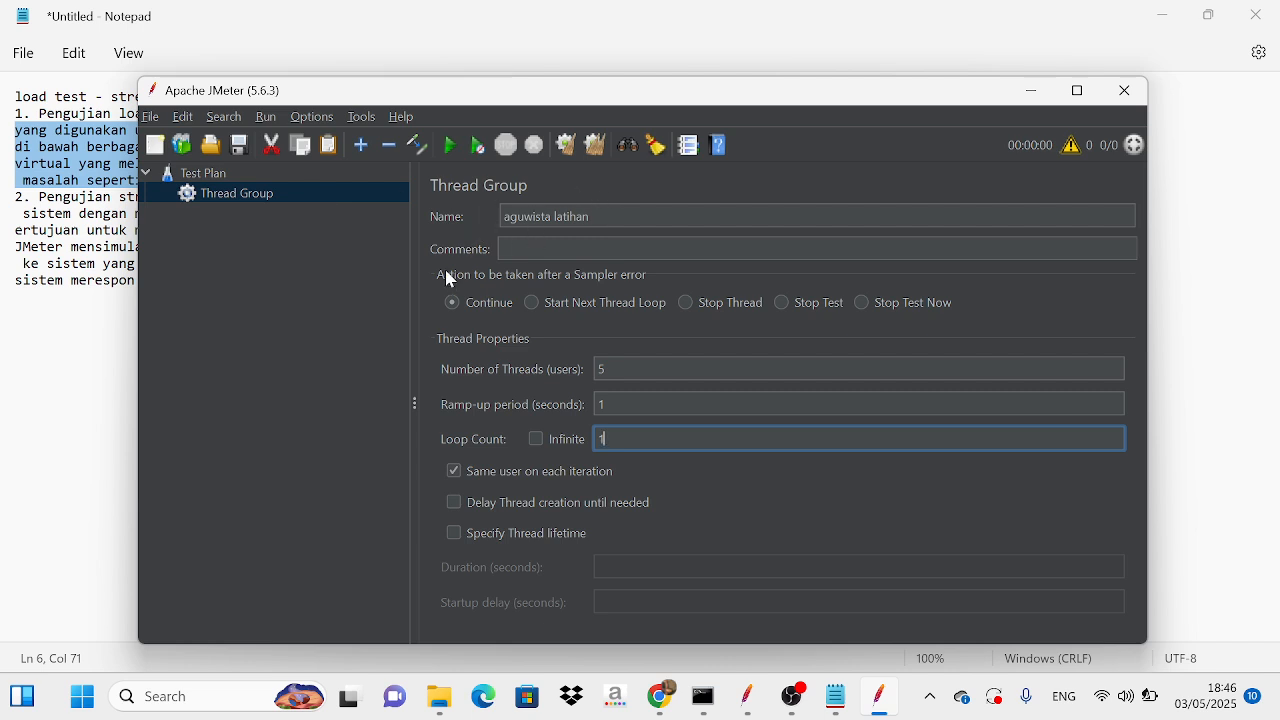
Step: Add an HTTP Request sampler to the "aguwista latihan" thread group
right_click(326, 186)
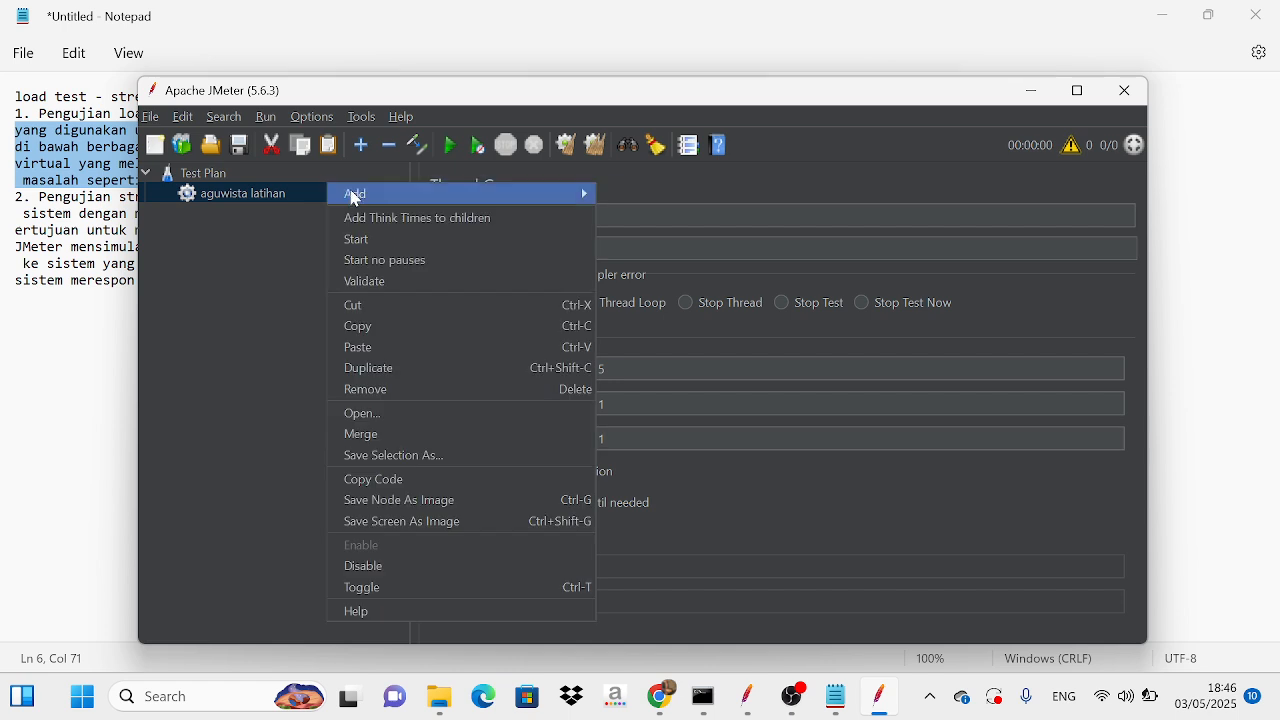
mouse_move(362, 203)
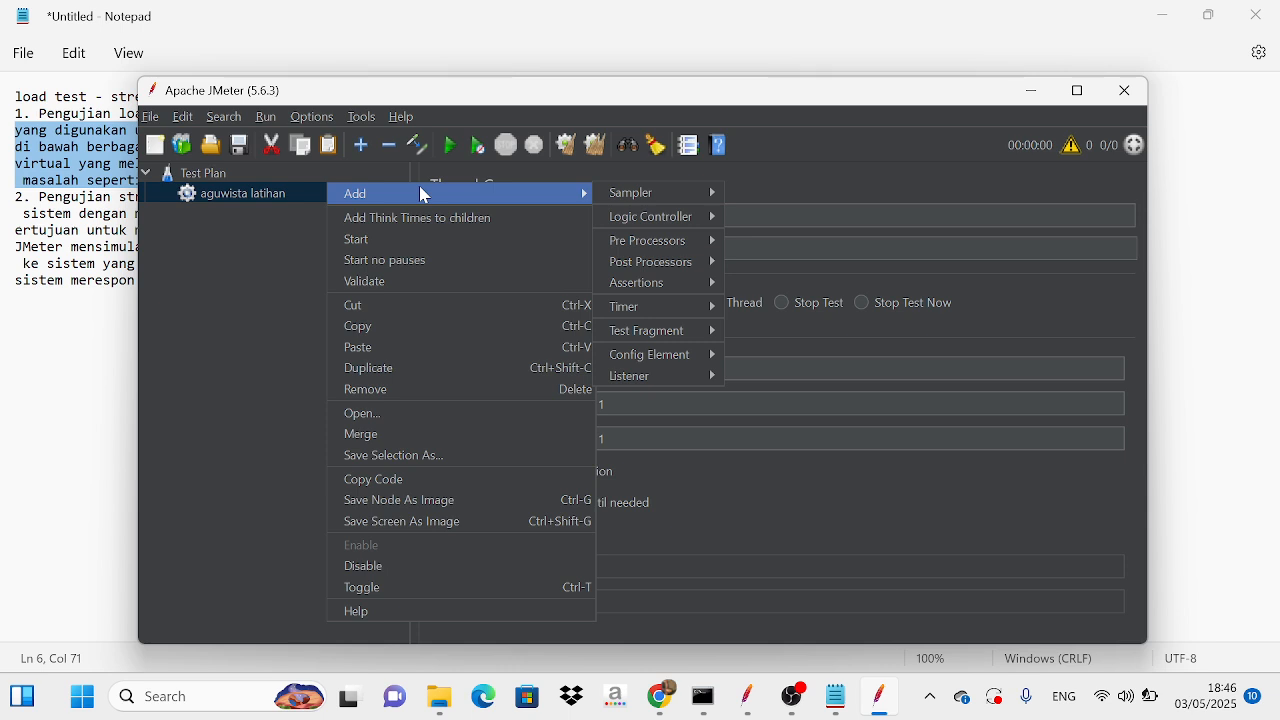
mouse_move(620, 197)
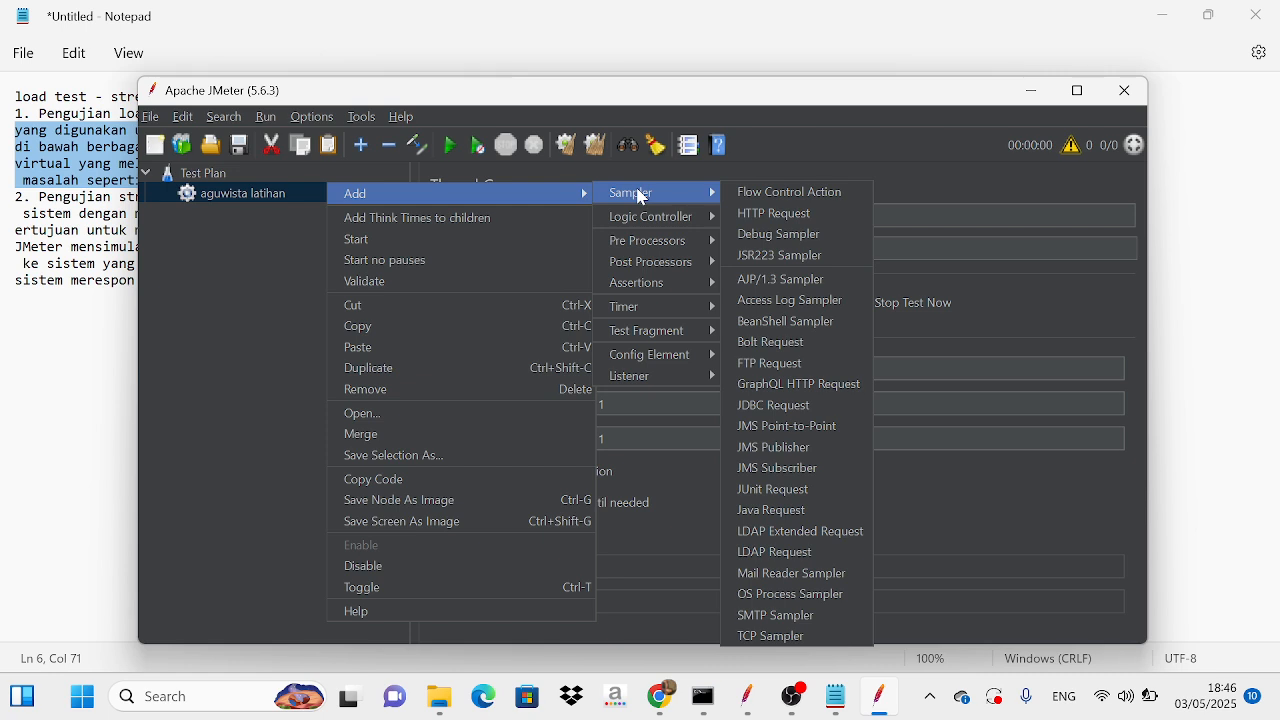
left_click(747, 215)
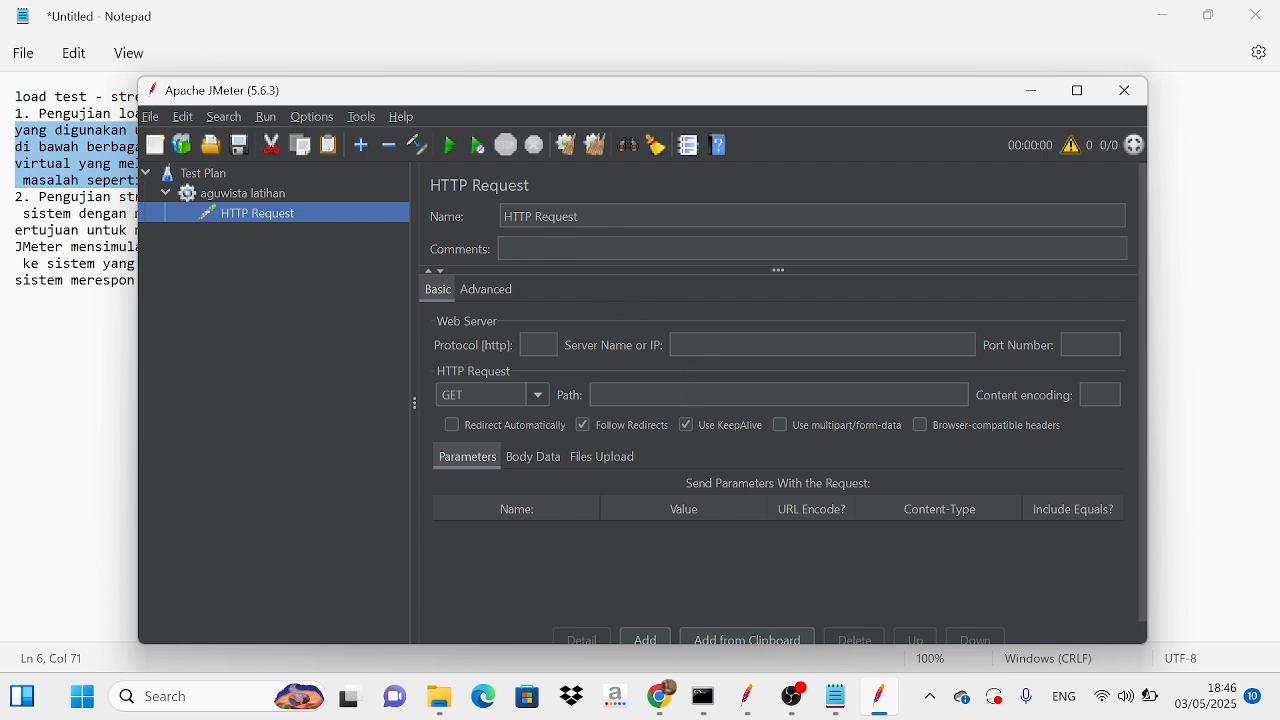
Step: Switch to Chrome, bring up the academic information system page, and select the domain usnkolaka.siakadcloud.com in its address
left_click(822, 344)
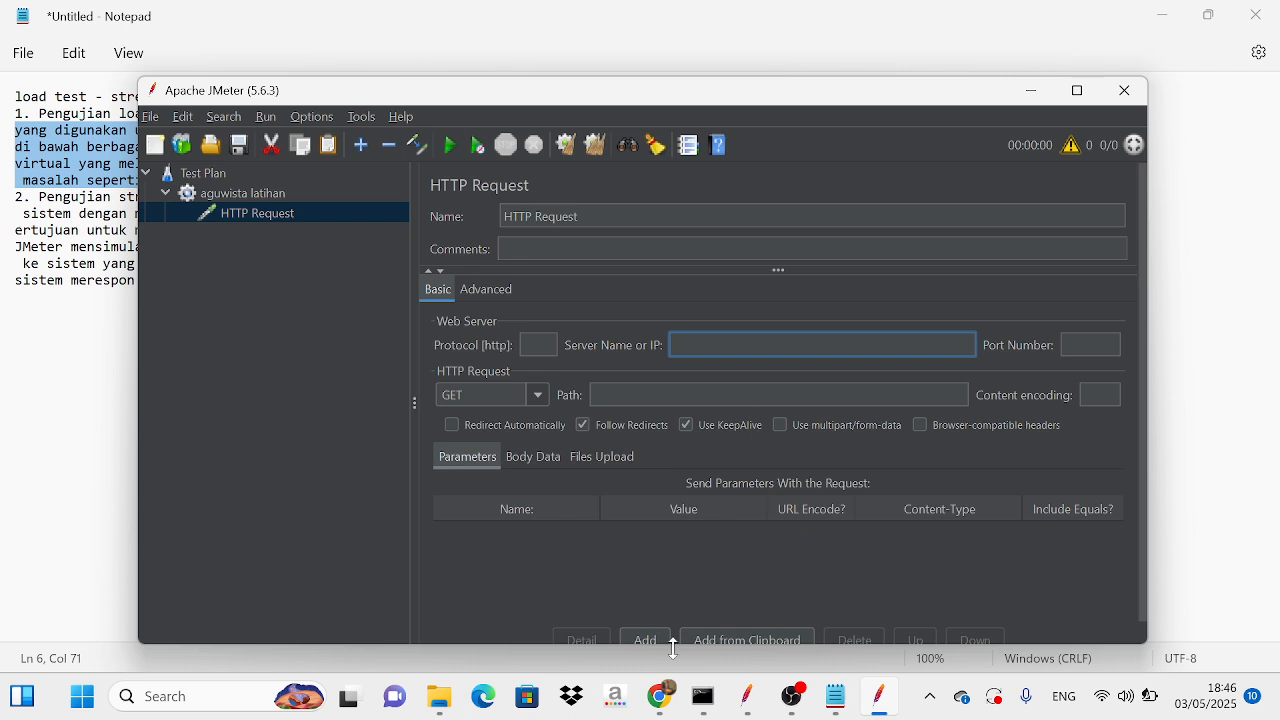
left_click(660, 590)
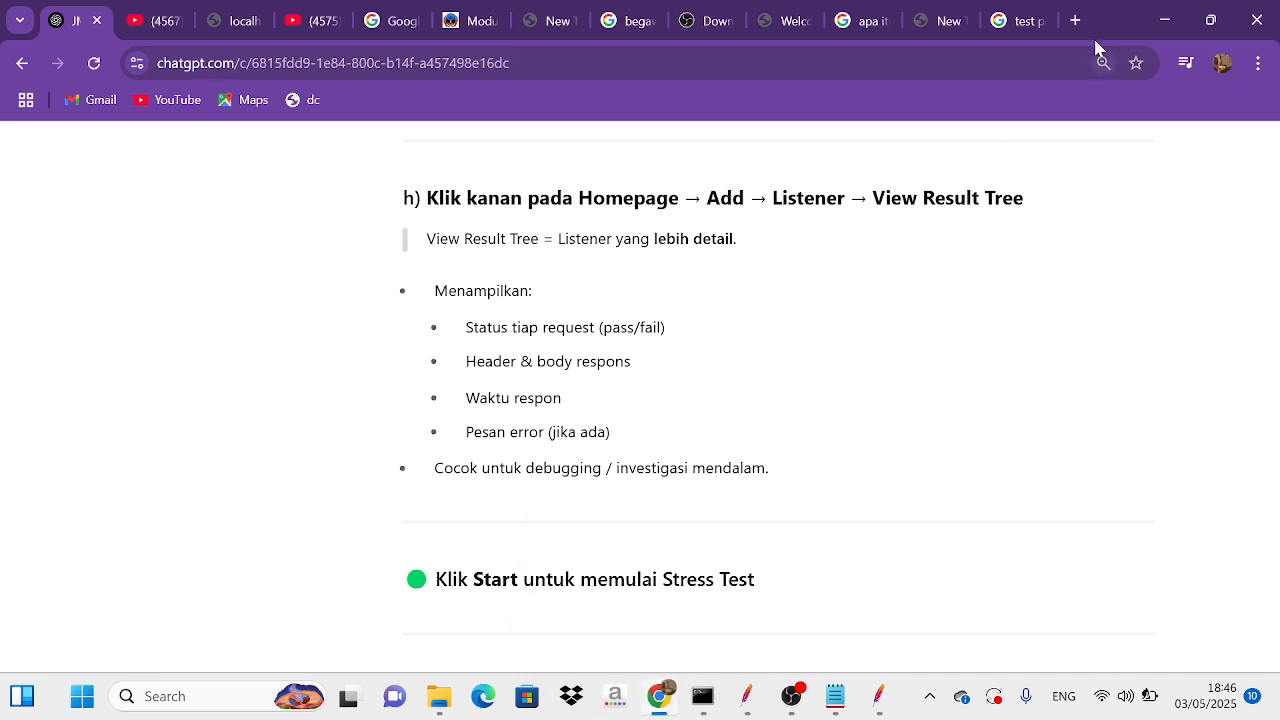
left_click(468, 24)
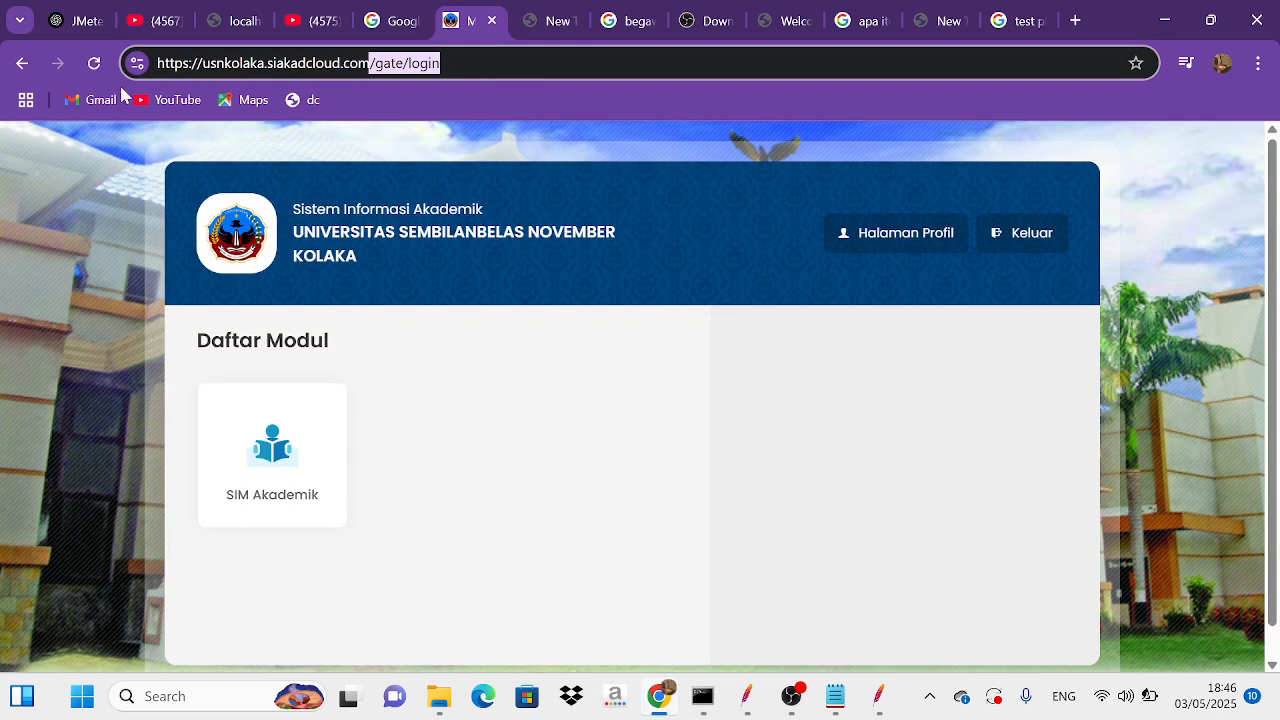
left_click(211, 62)
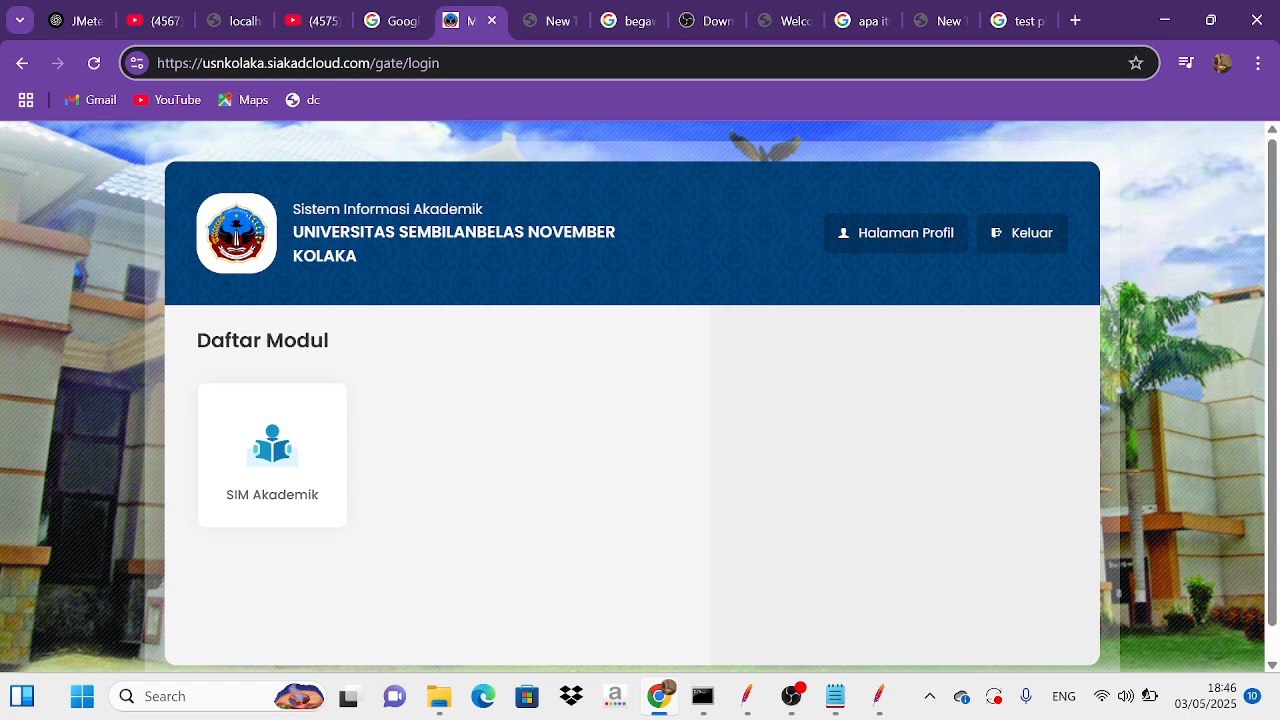
left_click_drag(203, 62, 370, 62)
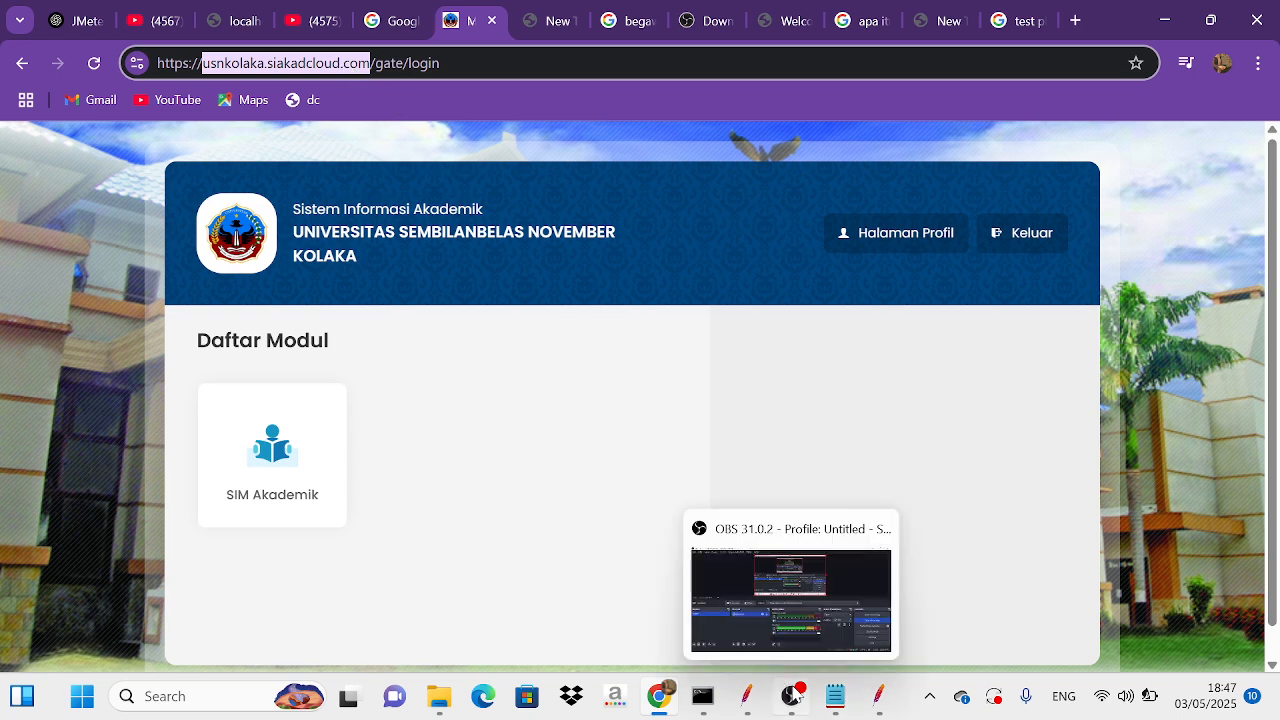
Step: Check the HTTP Request of "Aguwista latihan 1" in the saved JMeter plan, then return to the new plan and minimize the saved one
mouse_move(745, 700)
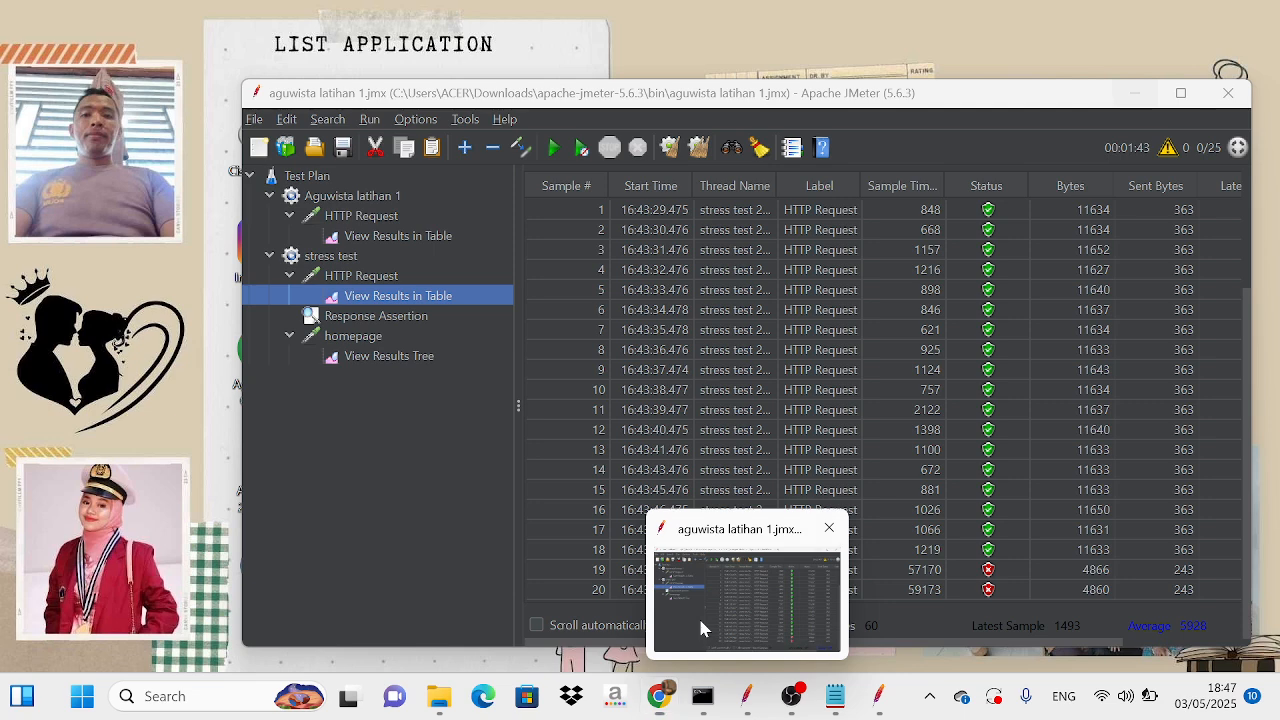
left_click(698, 615)
left_click(366, 216)
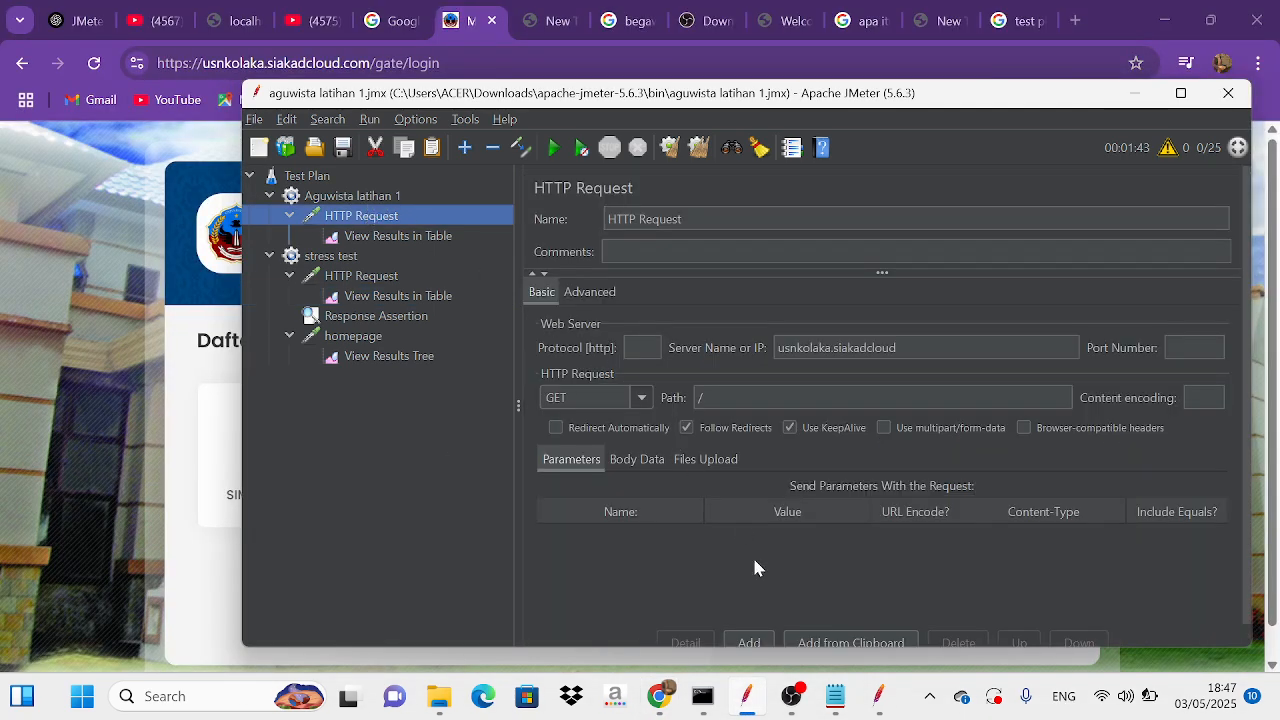
mouse_move(878, 696)
left_click(858, 610)
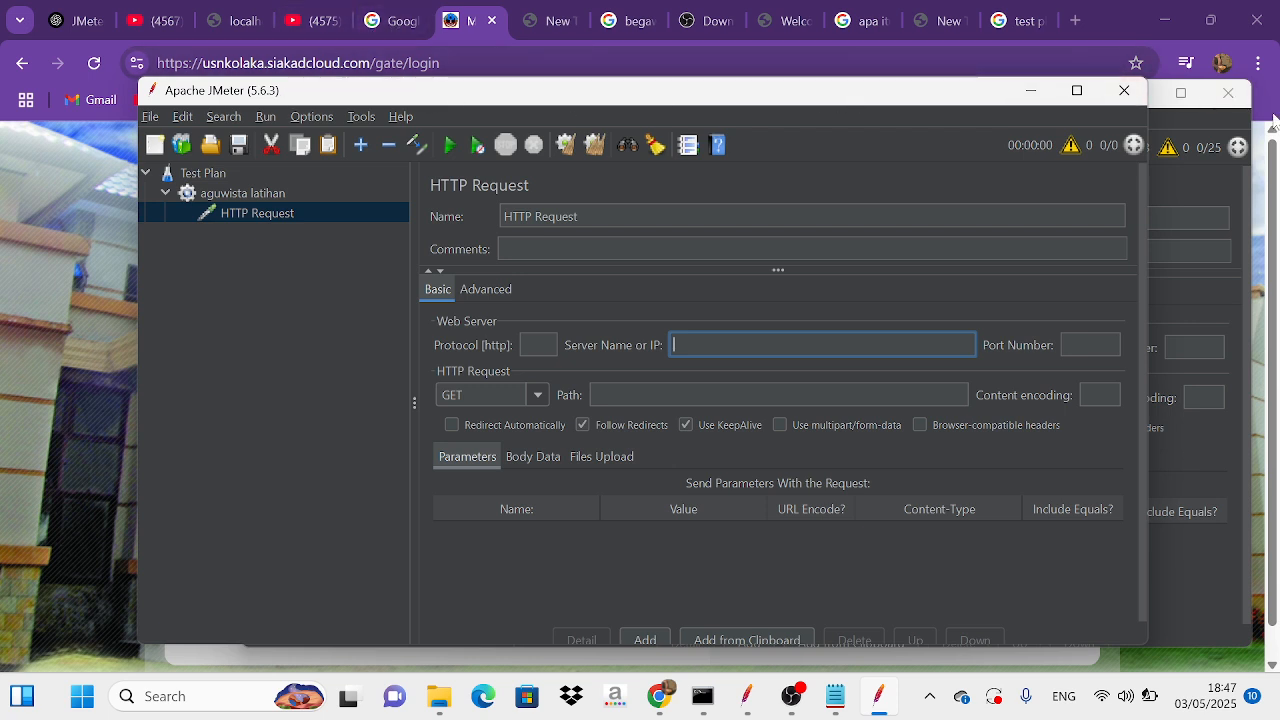
left_click_drag(985, 97, 899, 118)
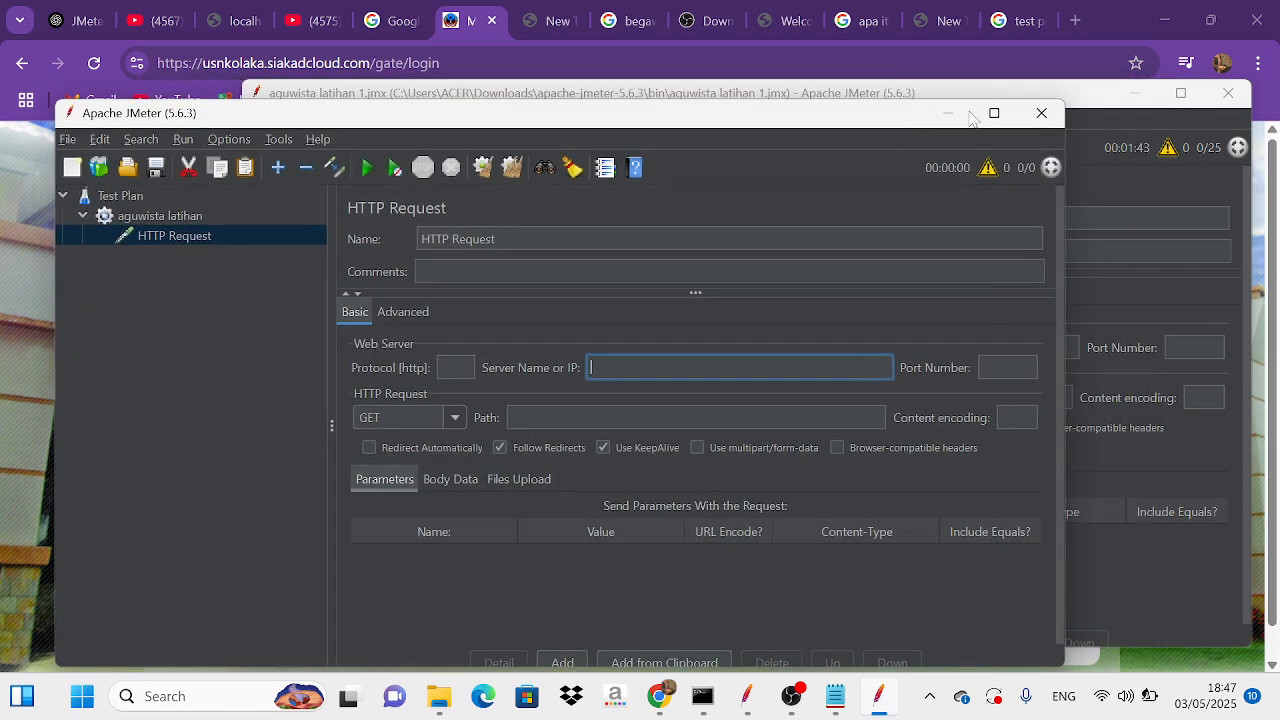
left_click(1135, 93)
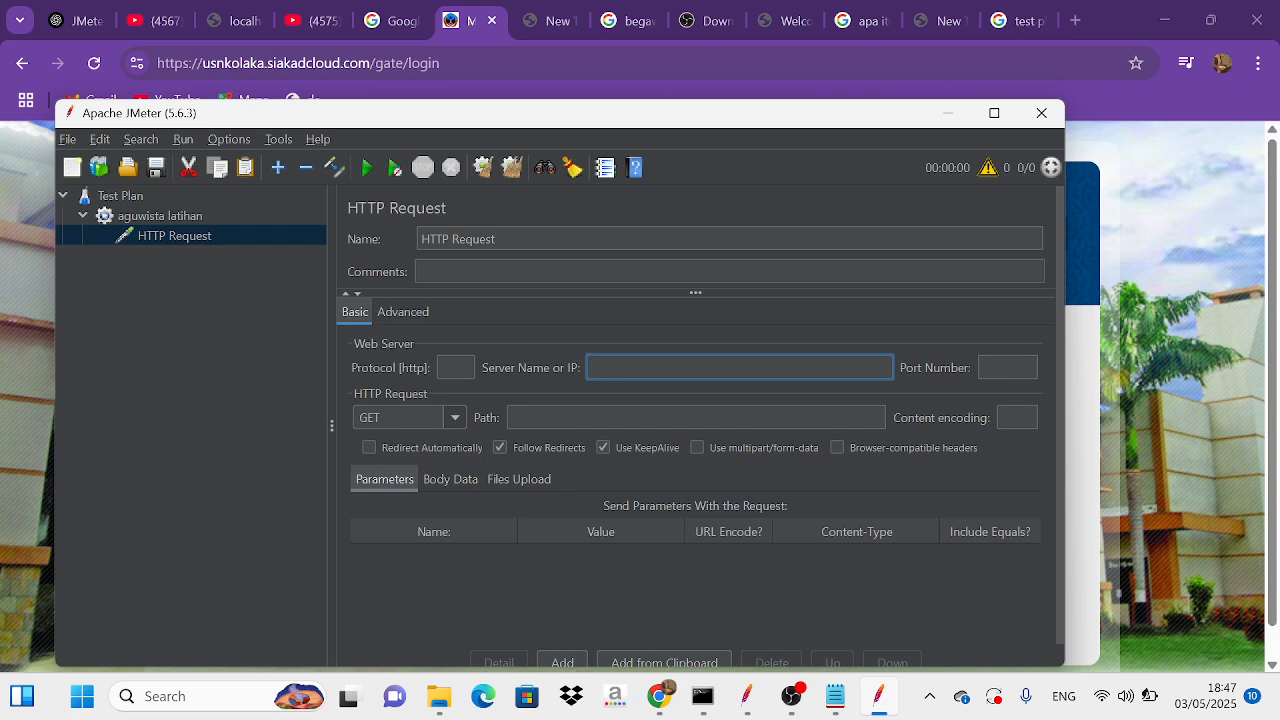
left_click(206, 63)
double_click(240, 64)
key("ctrl+c")
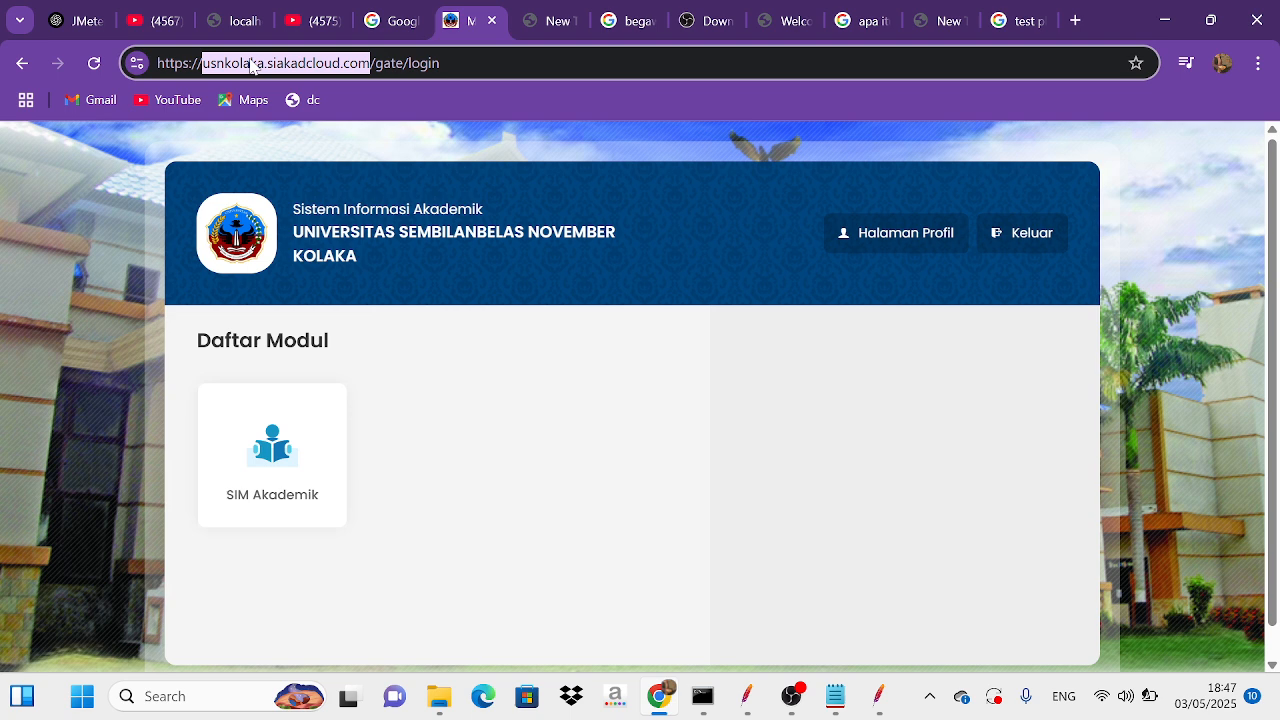
mouse_move(878, 696)
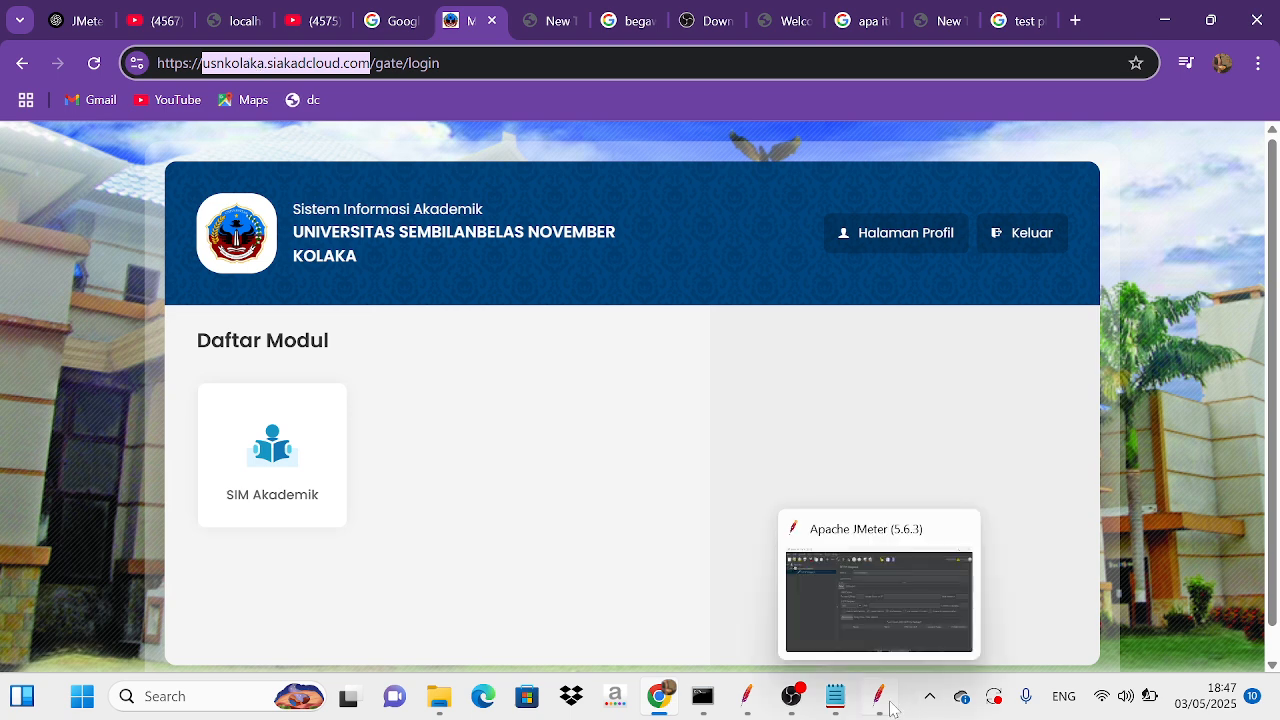
left_click(873, 599)
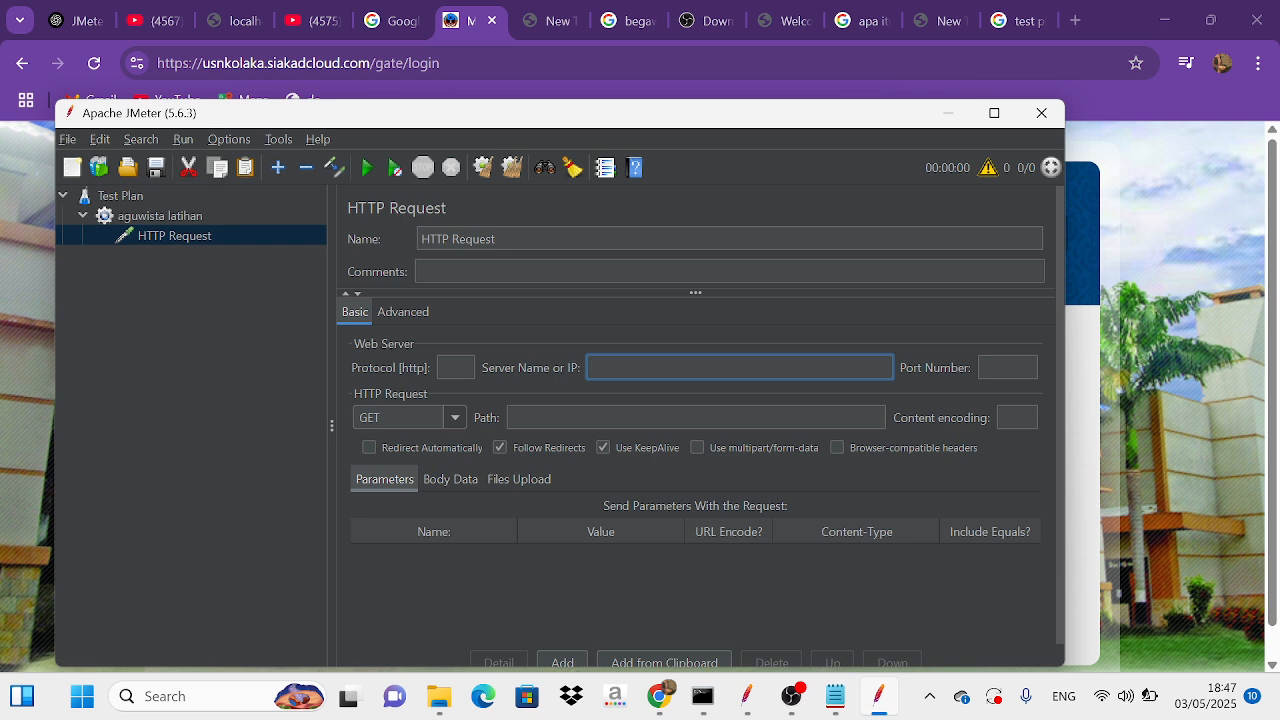
key("ctrl+v")
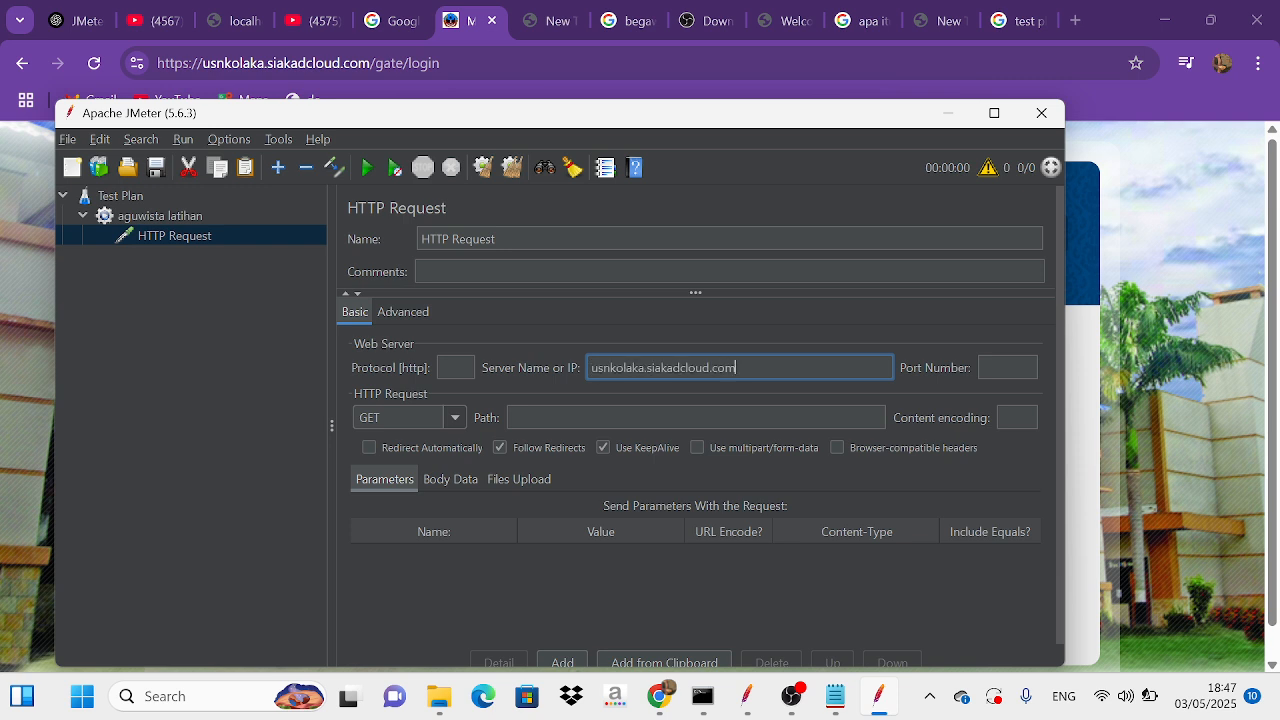
key("BackSpace")
key("BackSpace")
key("BackSpace")
key("BackSpace")
type(".")
left_click(640, 417)
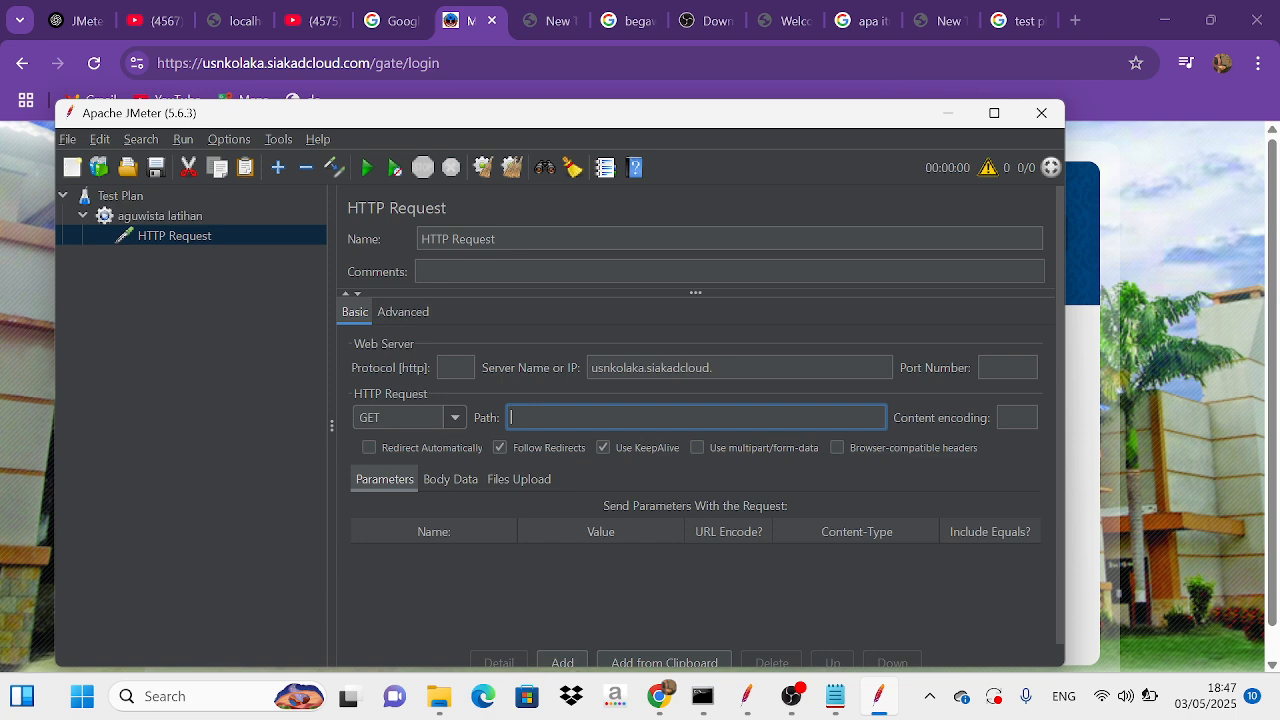
type("/")
Step: Add a View Results in Table listener to the HTTP Request
right_click(248, 243)
mouse_move(272, 246)
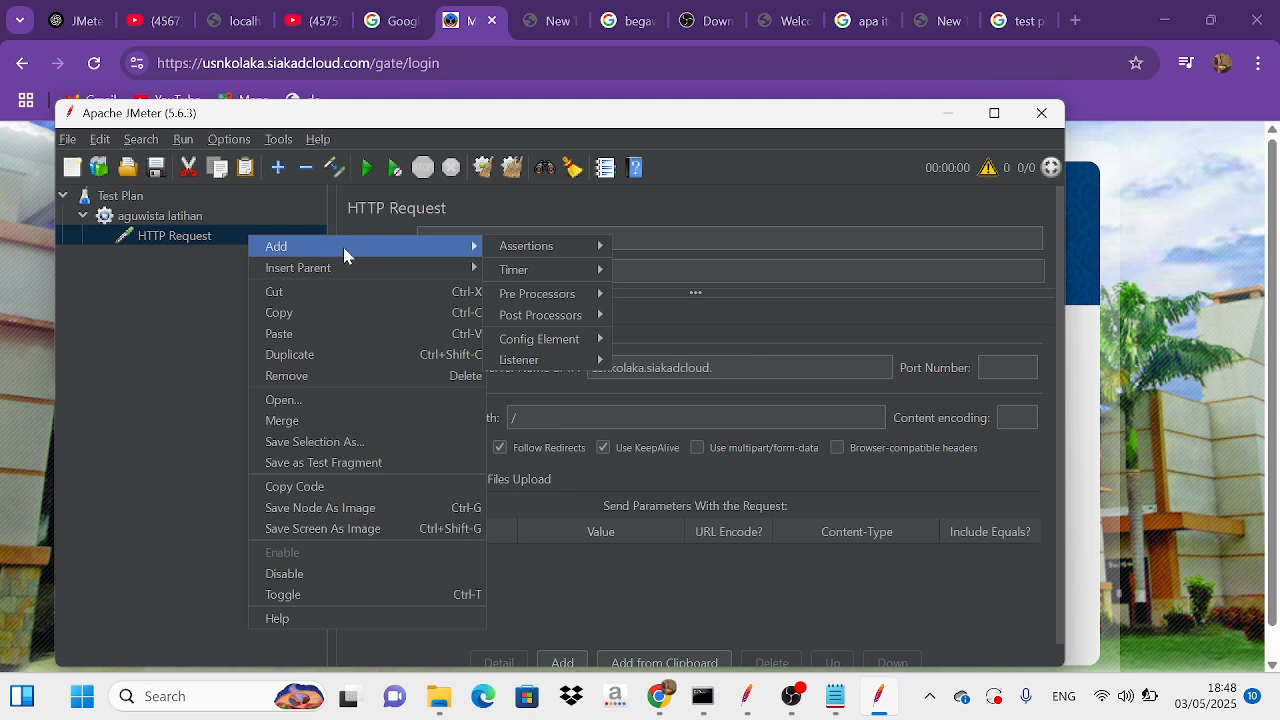
mouse_move(340, 267)
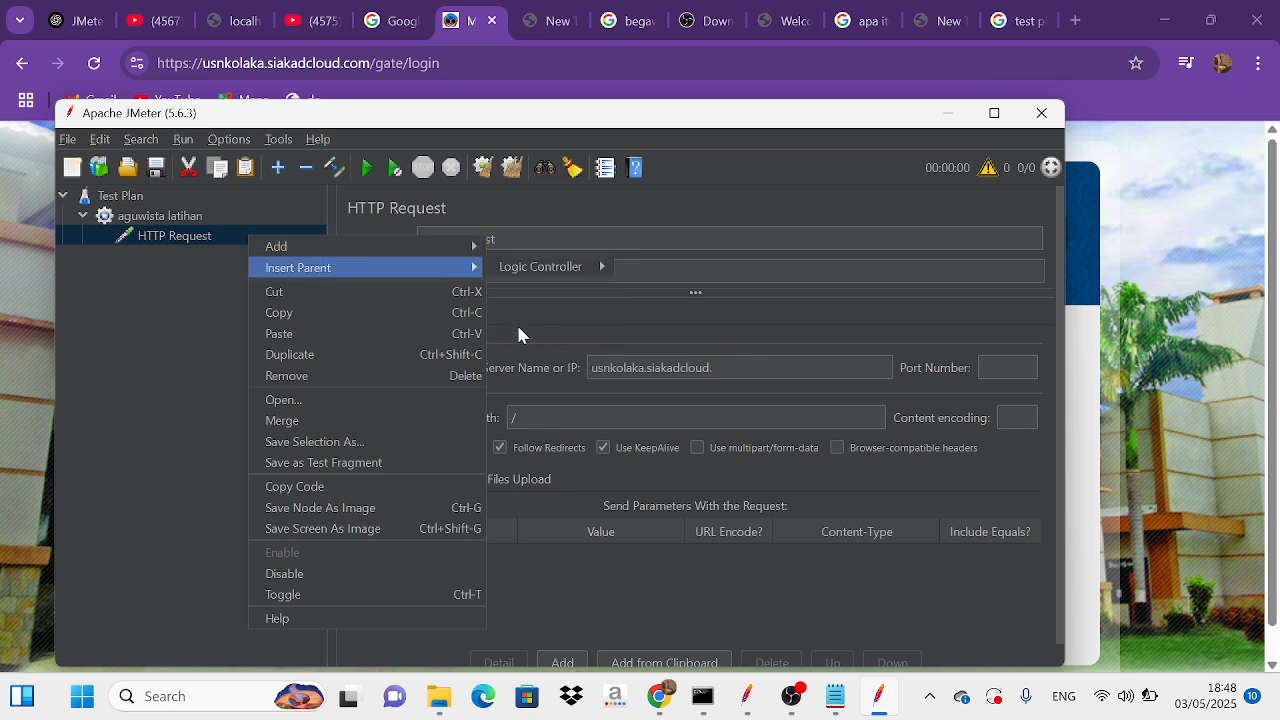
mouse_move(471, 246)
mouse_move(555, 363)
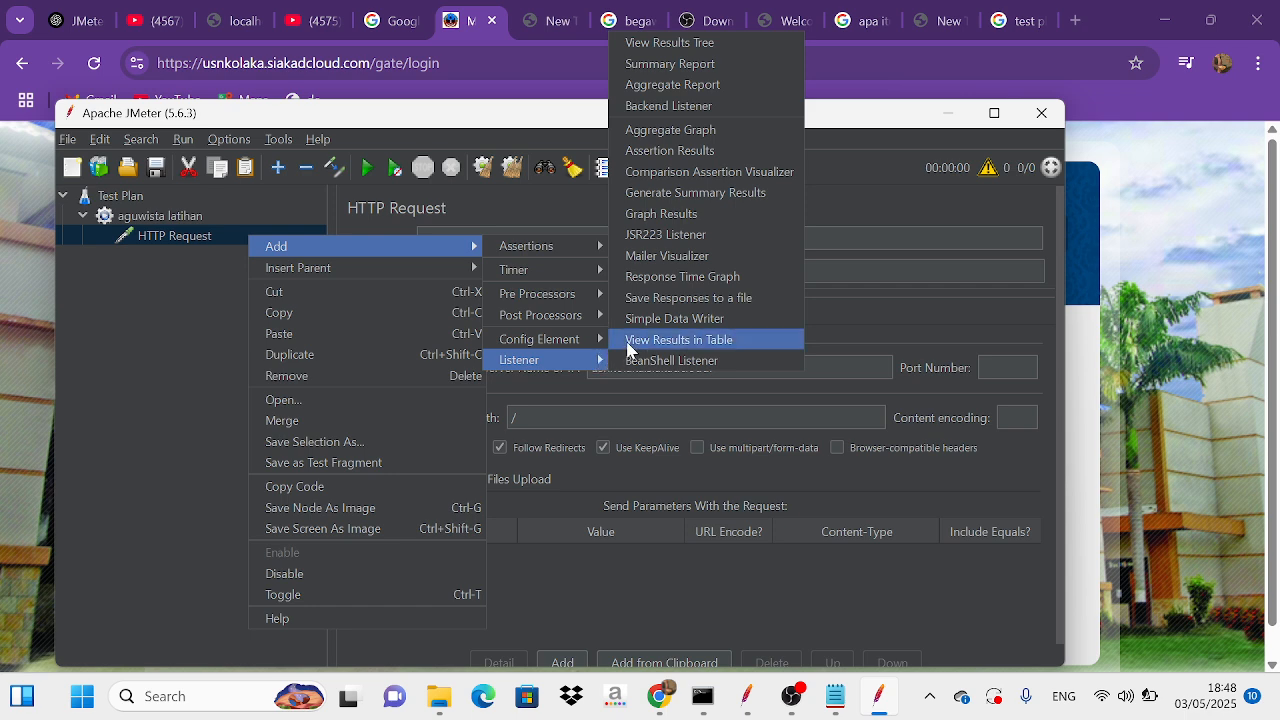
left_click(645, 344)
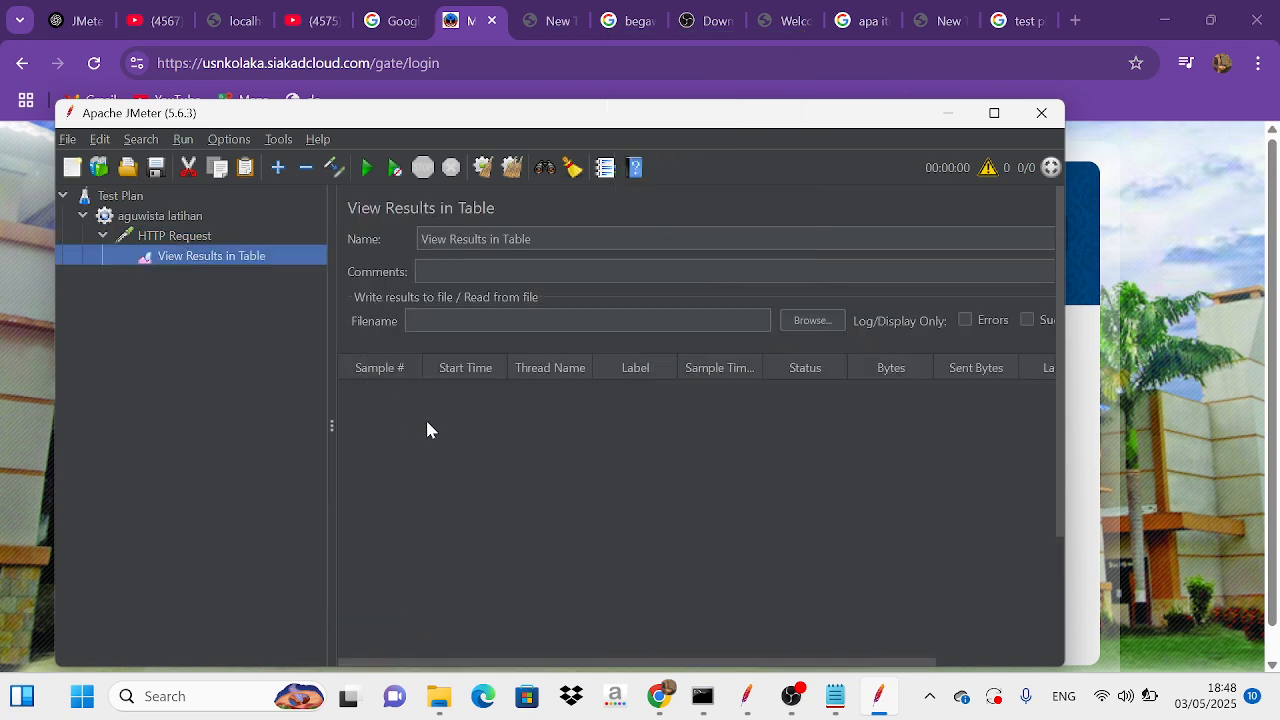
Step: Run the test plan, saving it first as "aguwista latihan" in the bin folder
left_click(368, 169)
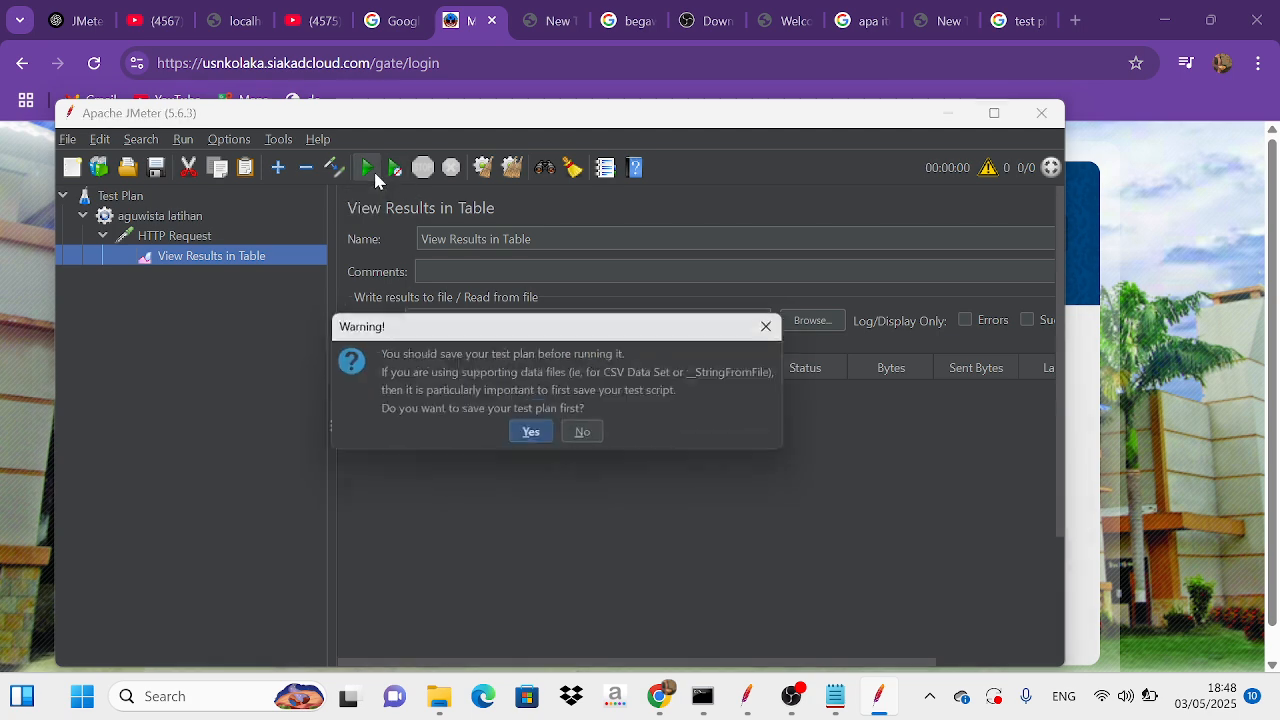
left_click(546, 438)
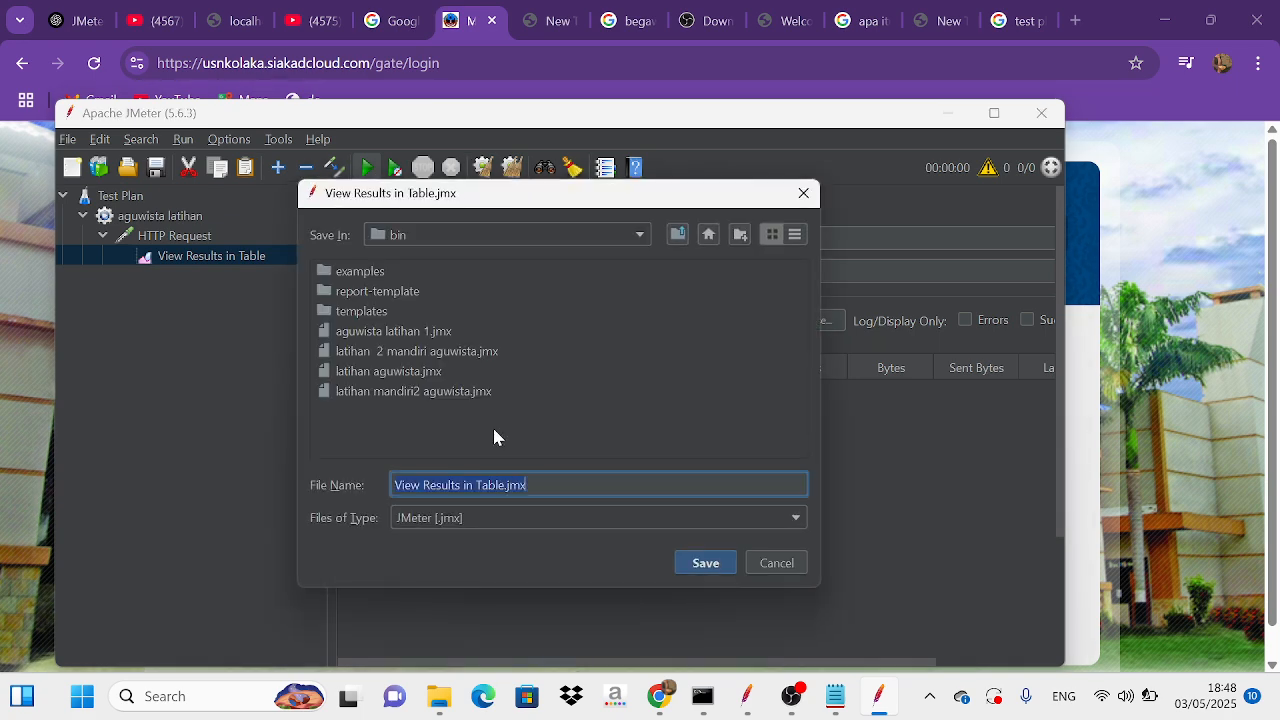
left_click(504, 485)
key("BackSpace")
key("BackSpace")
key("BackSpace")
key("BackSpace")
key("BackSpace")
key("BackSpace")
key("BackSpace")
key("BackSpace")
key("BackSpace")
key("BackSpace")
key("BackSpace")
key("BackSpace")
key("BackSpace")
key("BackSpace")
key("BackSpace")
key("BackSpace")
key("BackSpace")
key("BackSpace")
key("BackSpace")
key("BackSpace")
key("BackSpace")
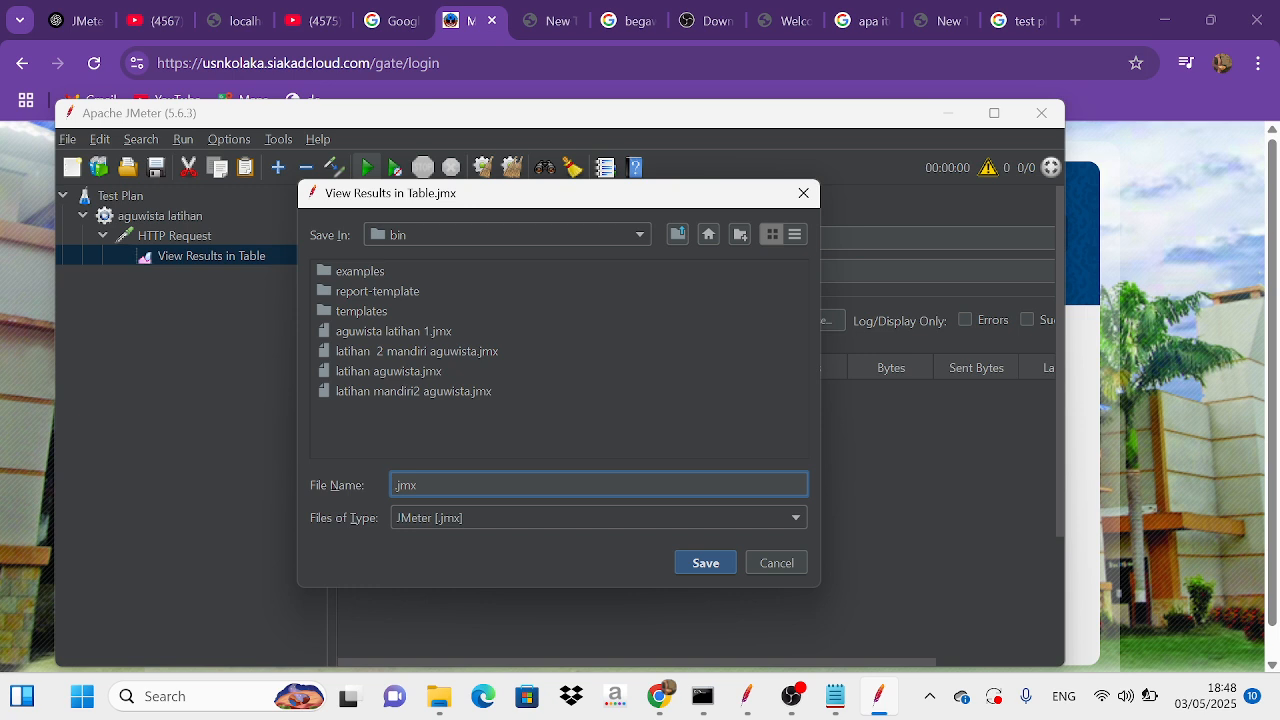
type("aguwista latihan")
left_click(703, 563)
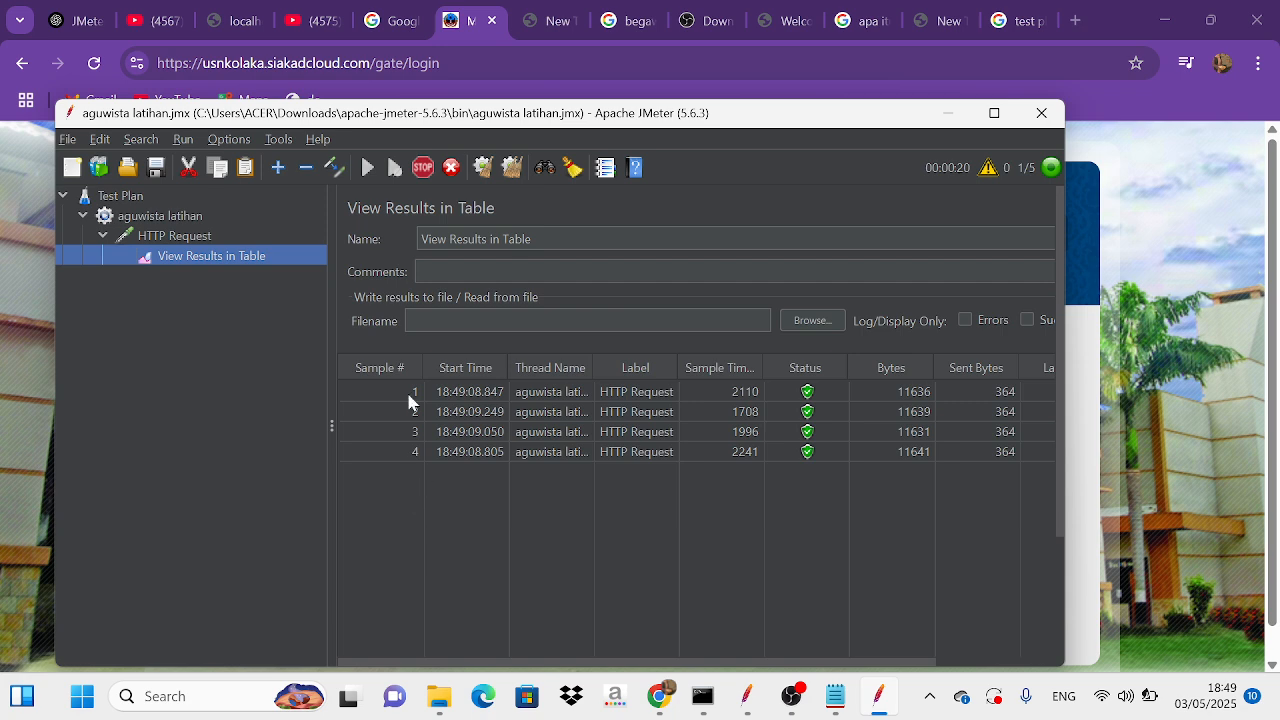
Step: Switch to Notepad, highlight the stress test definition in point 2 while reading it, and return to JMeter
left_click_drag(803, 664, 604, 642)
mouse_move(845, 697)
left_click(820, 578)
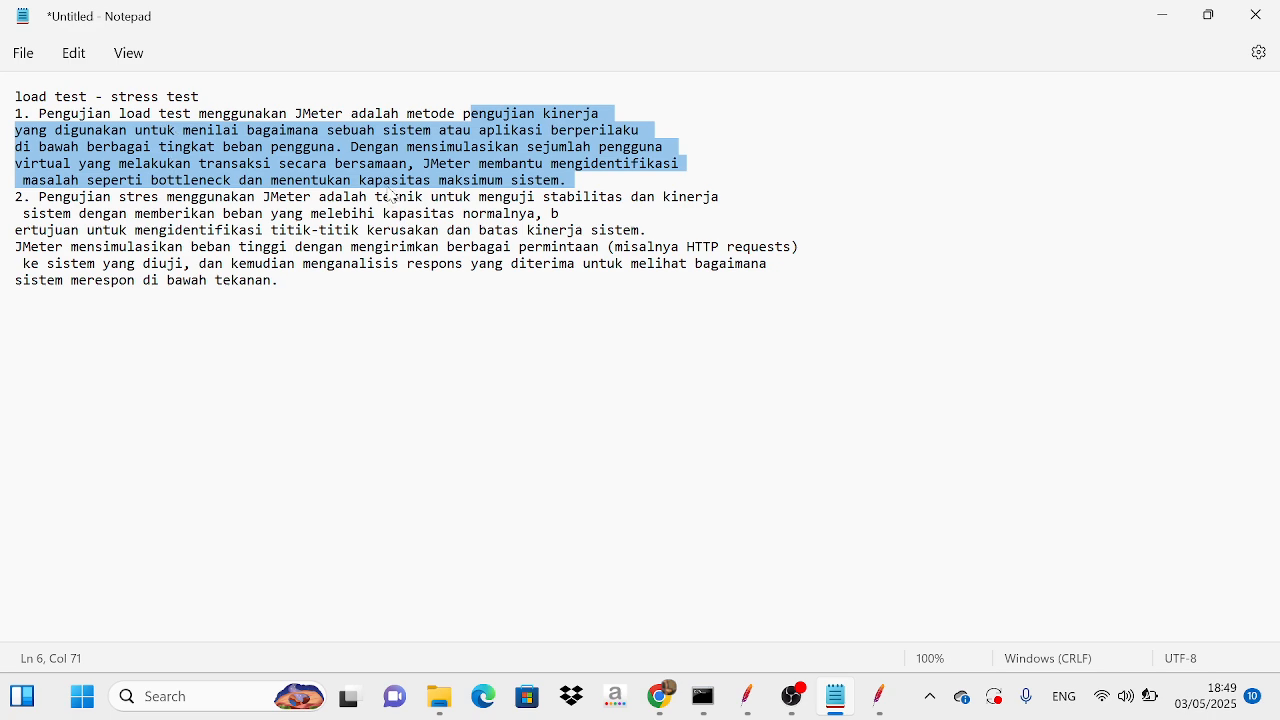
left_click_drag(375, 196, 287, 280)
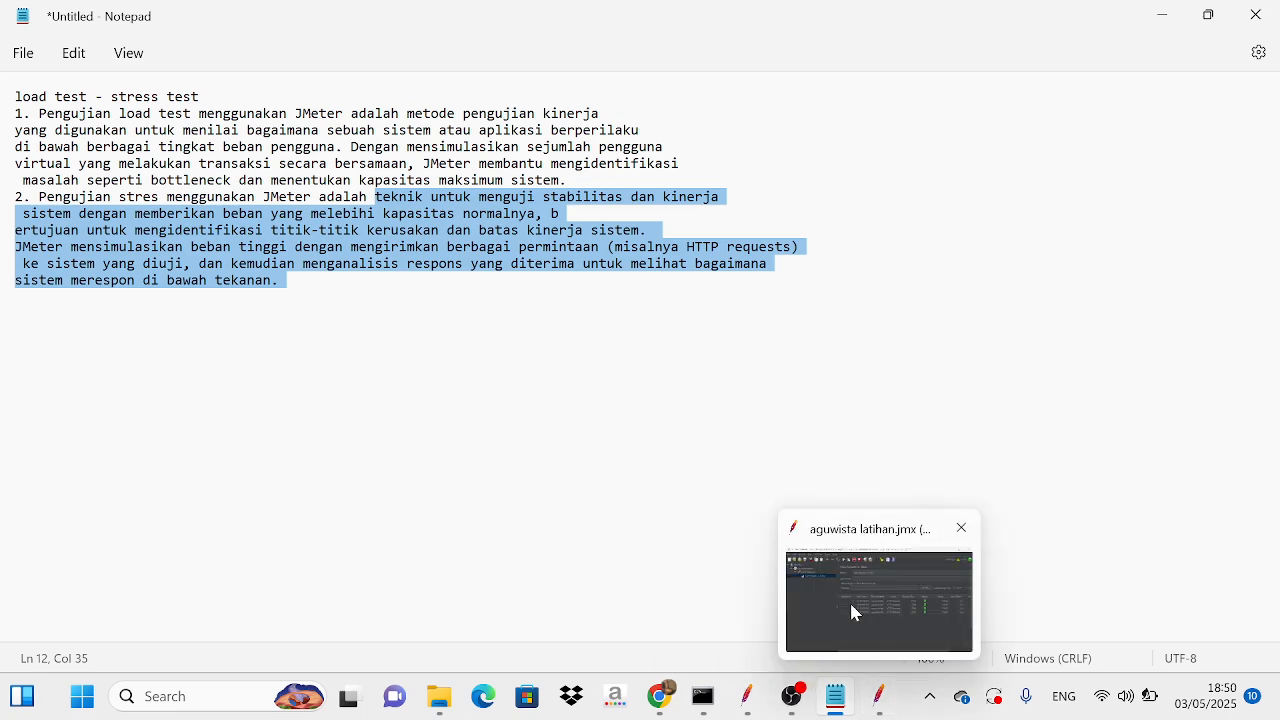
left_click(849, 600)
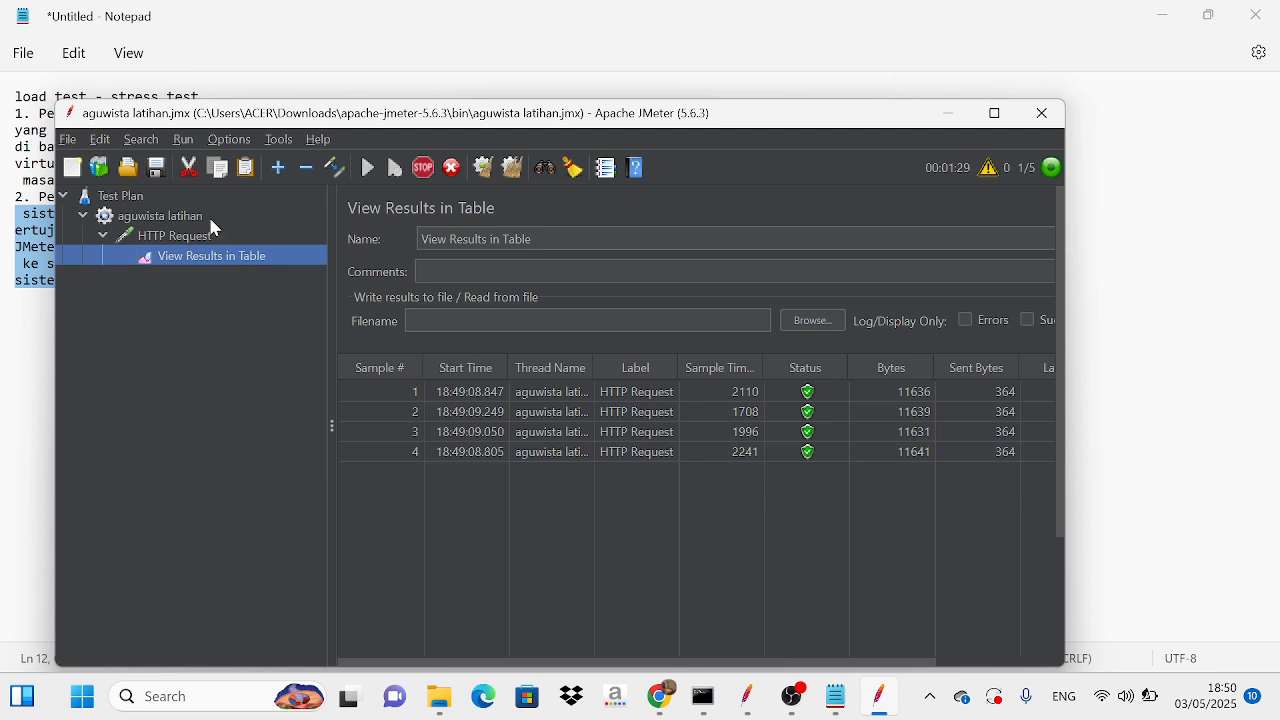
Step: Add a second thread group to the Test Plan
left_click(130, 196)
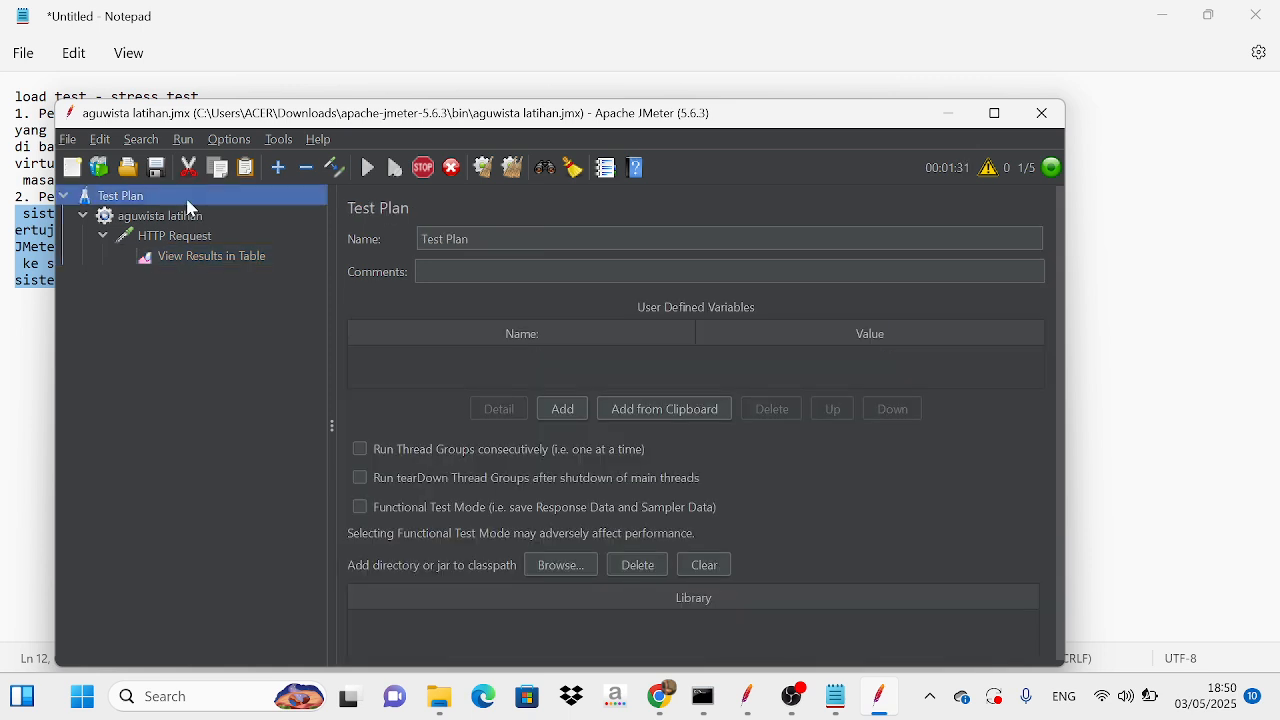
right_click(189, 203)
mouse_move(236, 210)
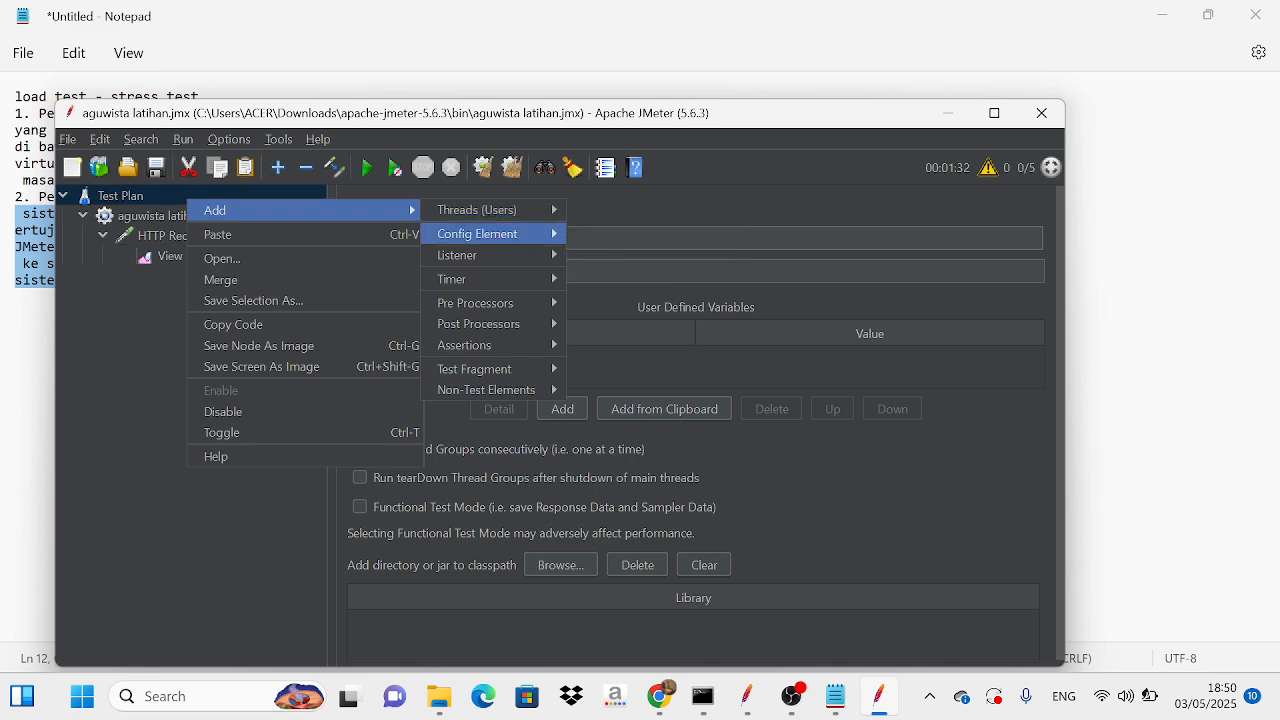
mouse_move(525, 208)
left_click(600, 229)
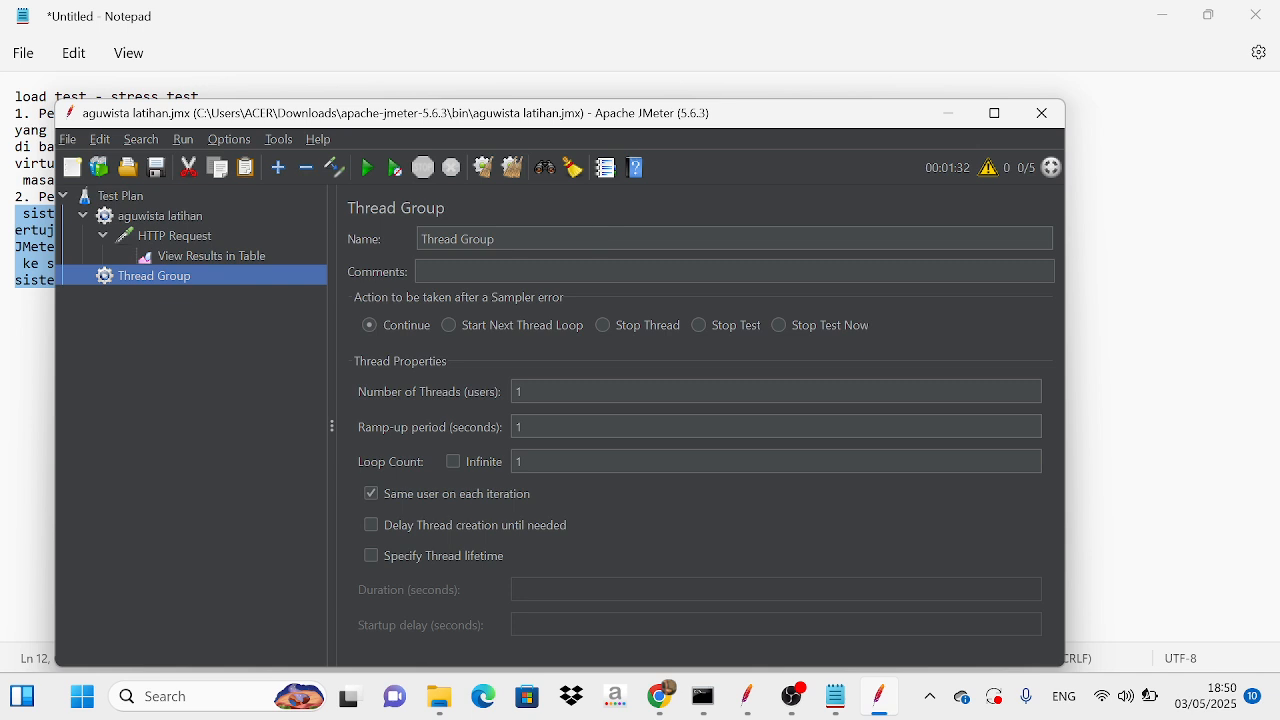
Step: Rename the new thread group as "stress test"
left_click(600, 238)
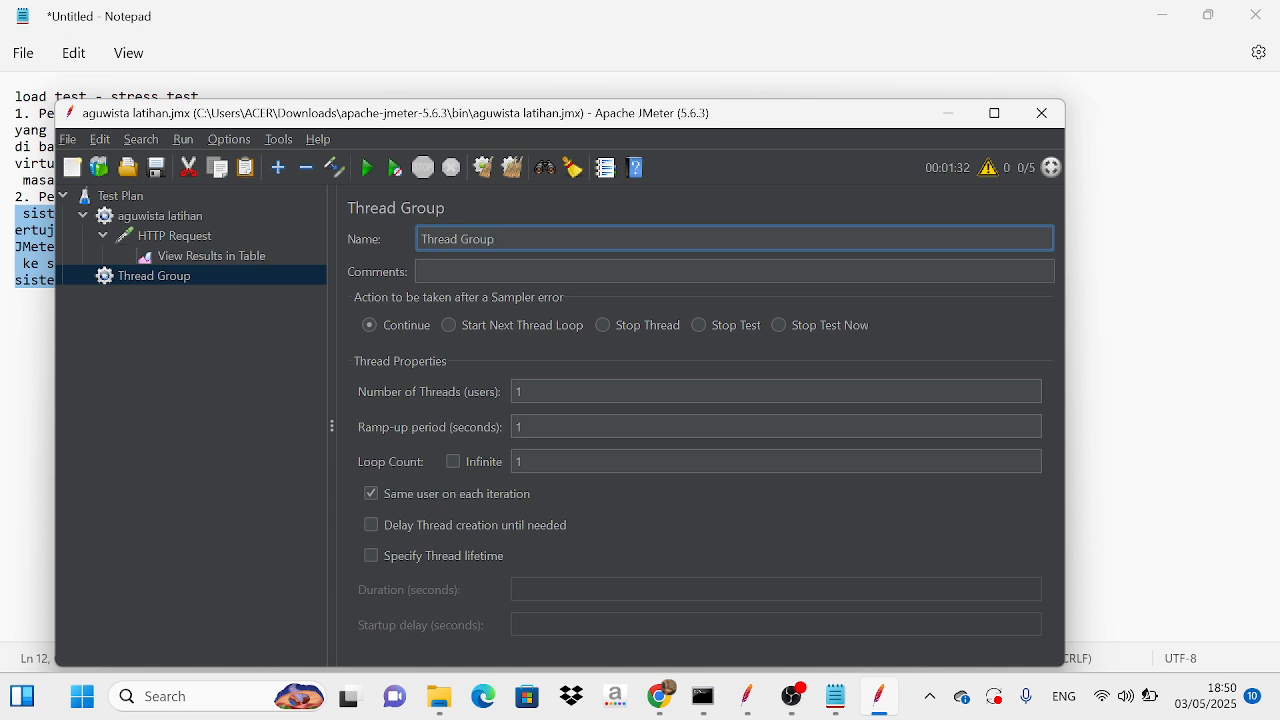
key("BackSpace")
key("BackSpace")
key("BackSpace")
key("BackSpace")
key("BackSpace")
key("BackSpace")
key("BackSpace")
key("BackSpace")
key("BackSpace")
key("BackSpace")
key("BackSpace")
key("BackSpace")
type("stress test")
Step: Set the stress test thread group to 20 threads with a ramp-up period of 20 seconds
left_click(520, 391)
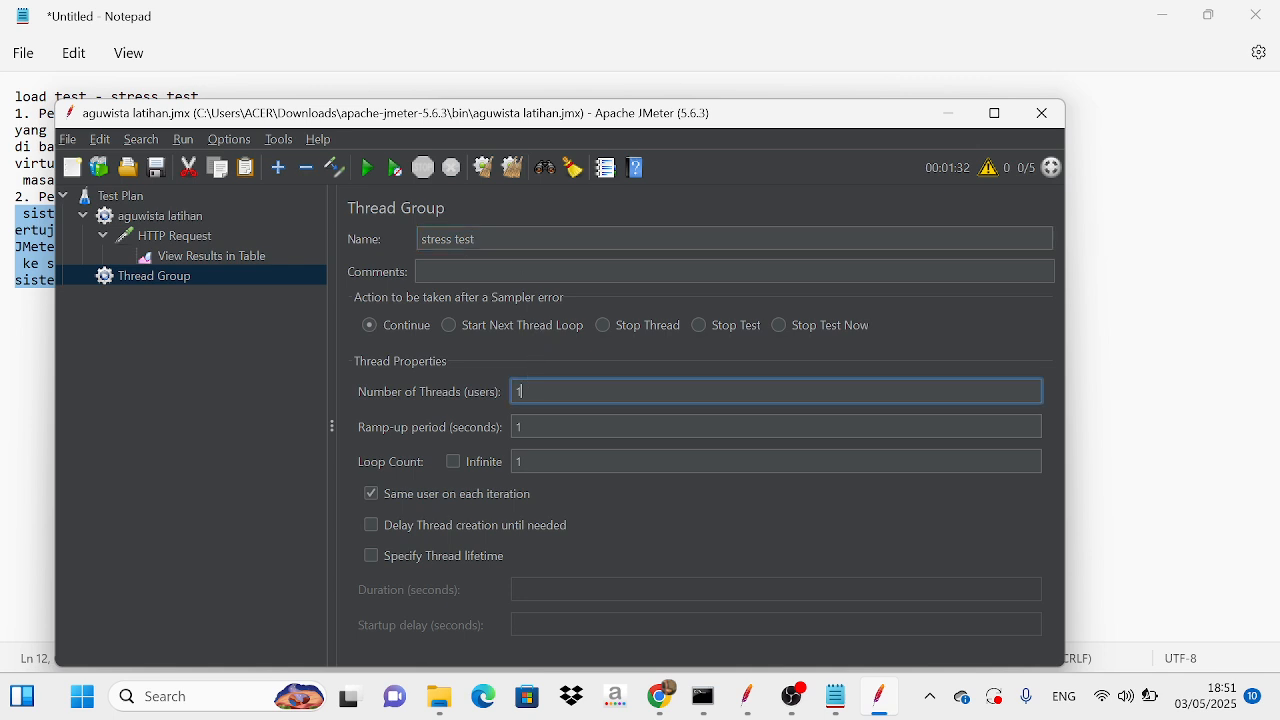
key("BackSpace")
type("20")
key("Tab")
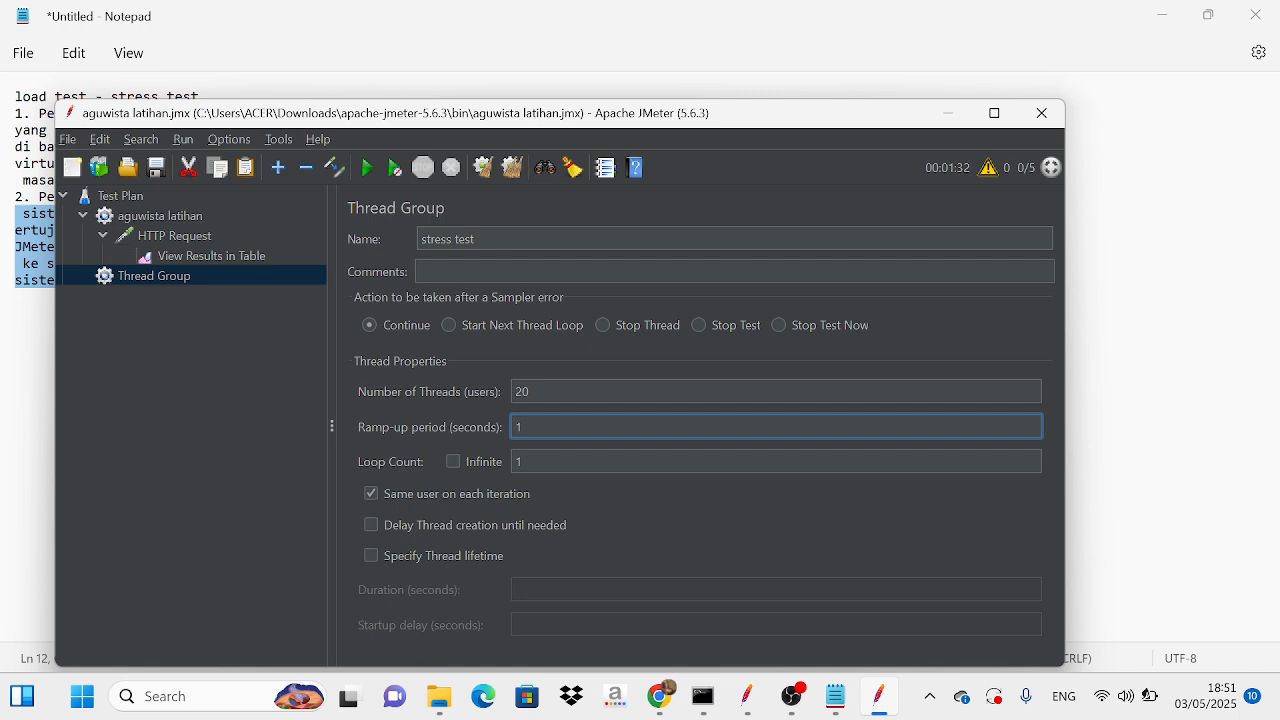
left_click(537, 378)
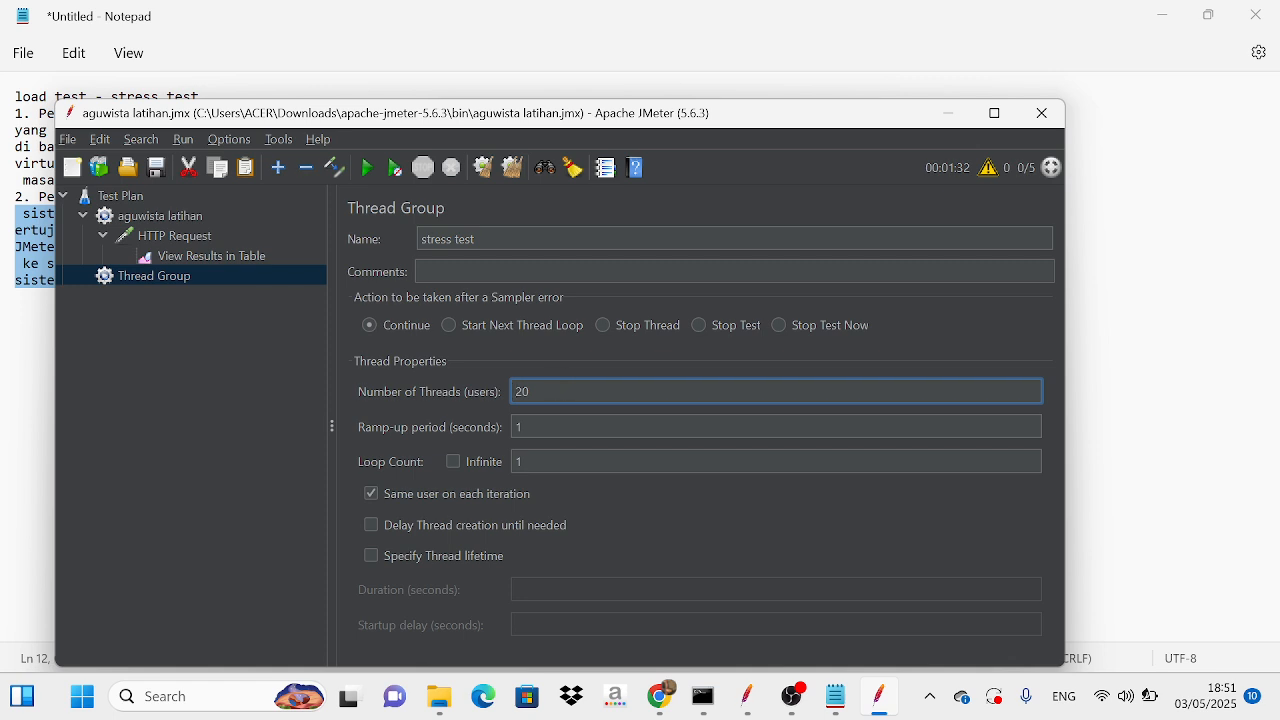
key("Tab")
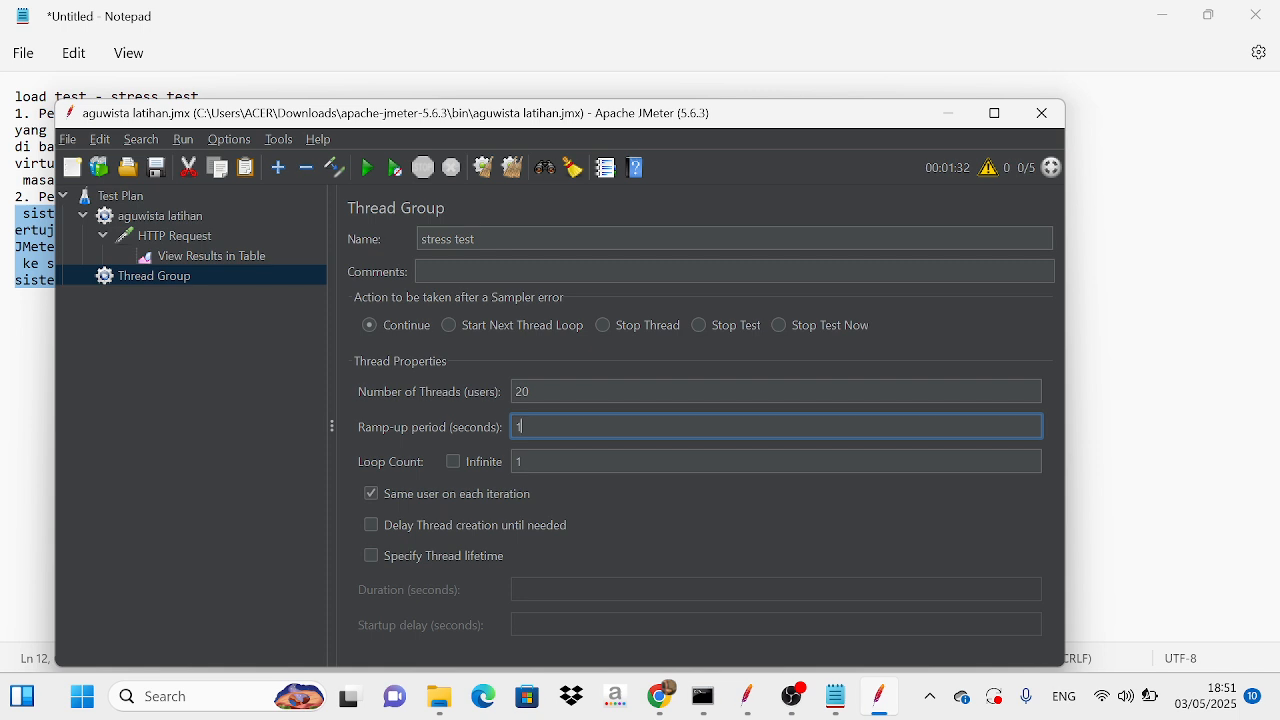
key("BackSpace")
type("20")
Step: Add an HTTP Request sampler to the stress test thread group
right_click(225, 278)
mouse_move(251, 281)
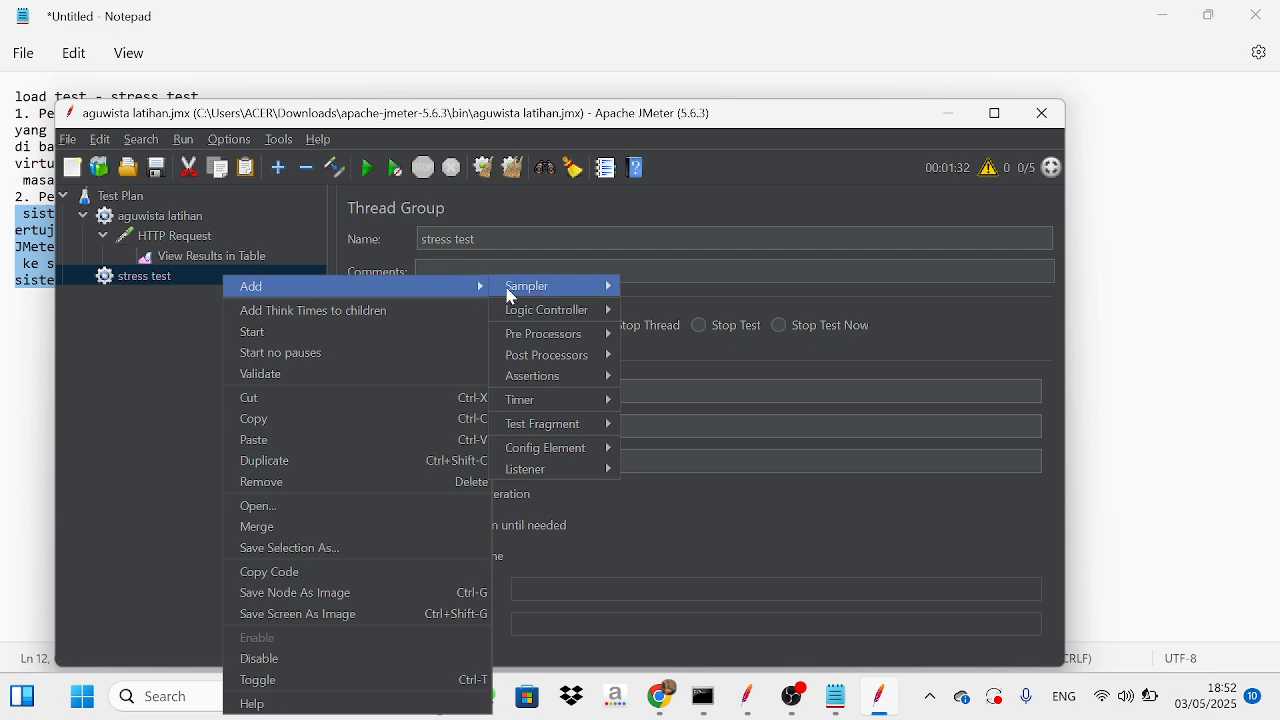
mouse_move(536, 305)
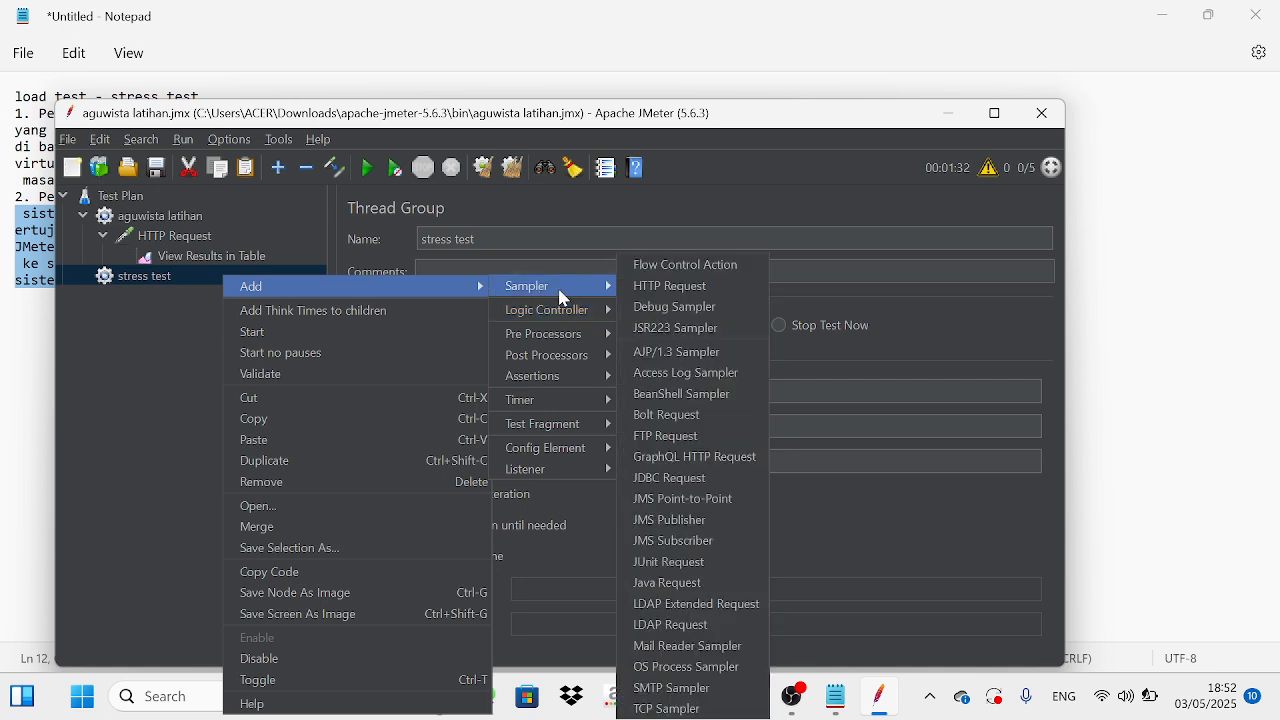
left_click(640, 288)
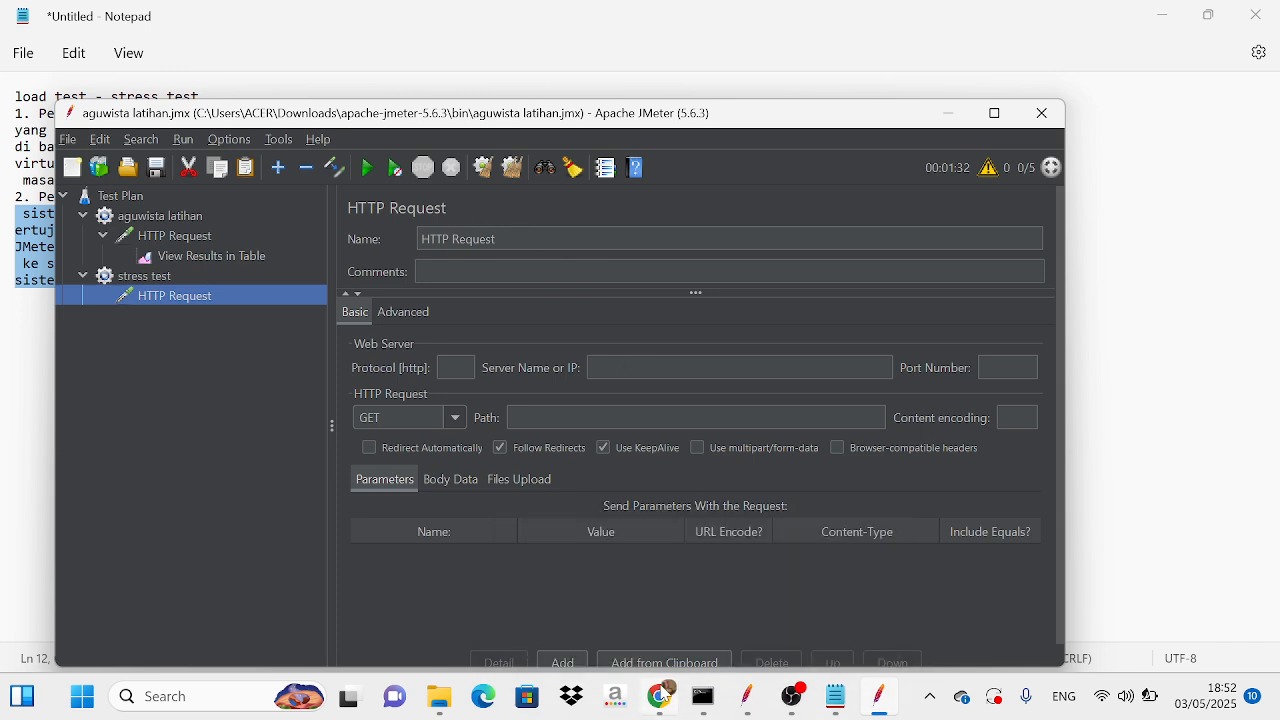
mouse_move(660, 696)
left_click(660, 630)
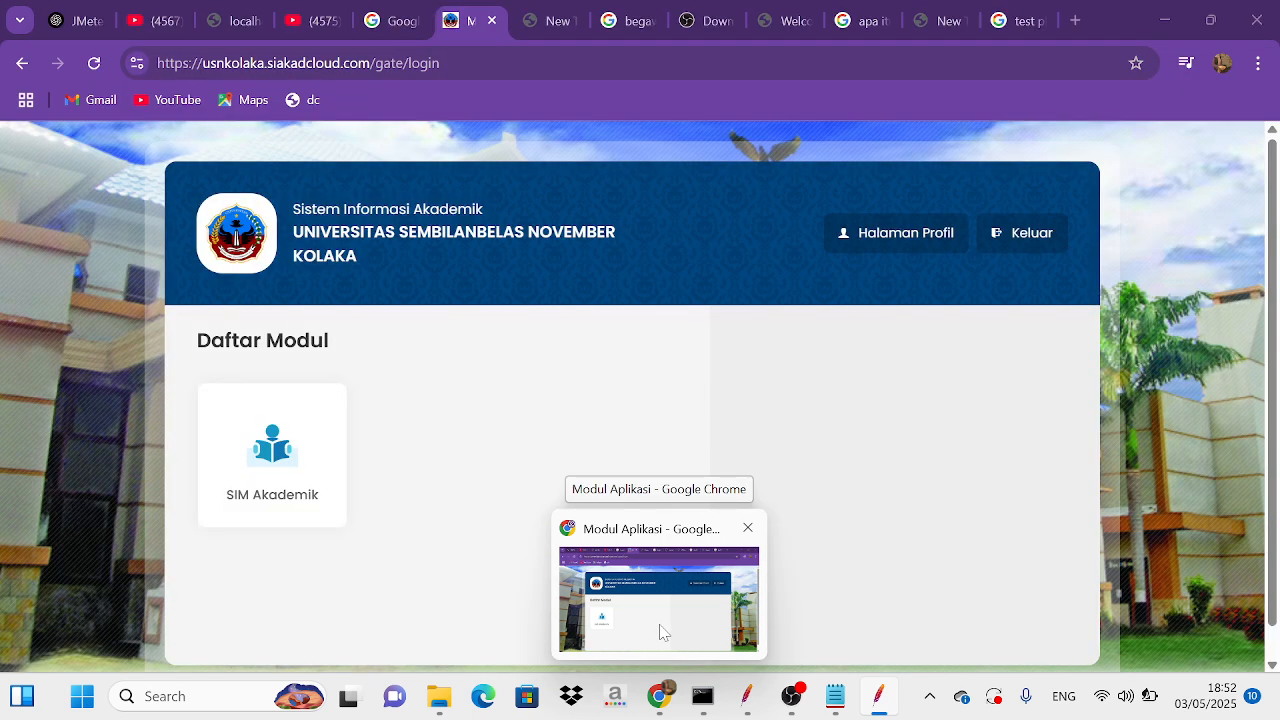
left_click(700, 643)
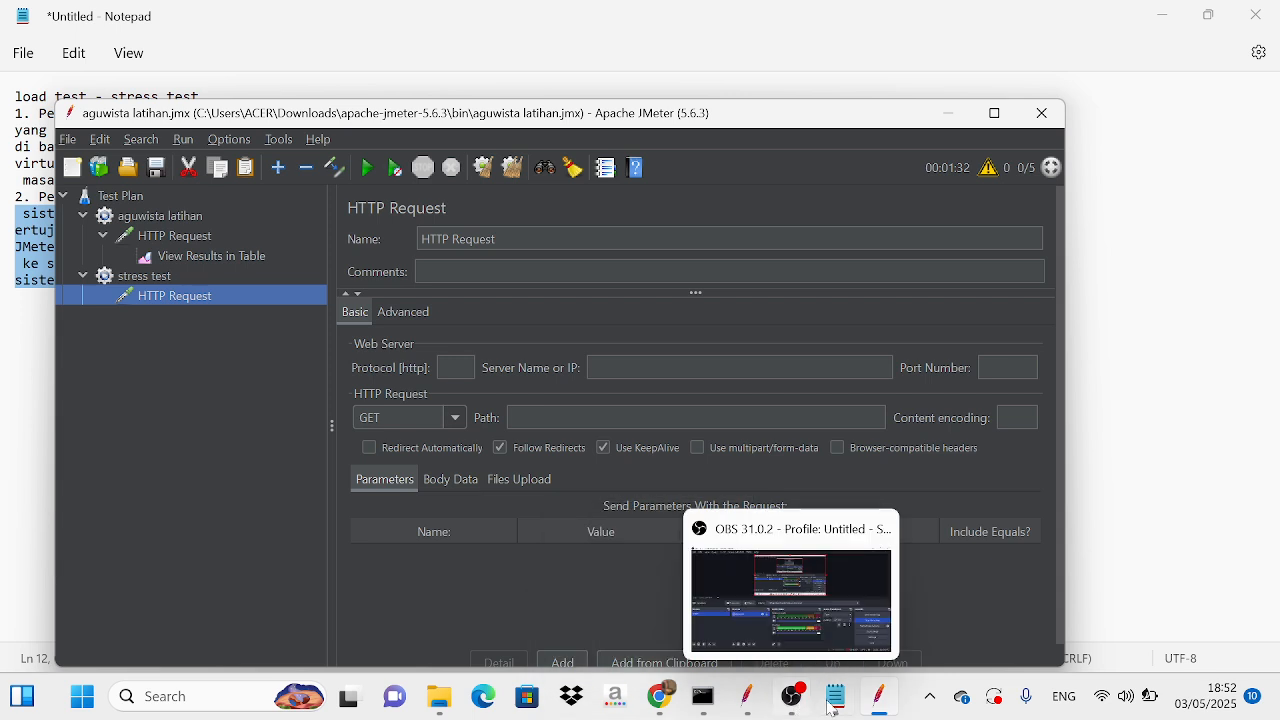
mouse_move(872, 698)
left_click(838, 571)
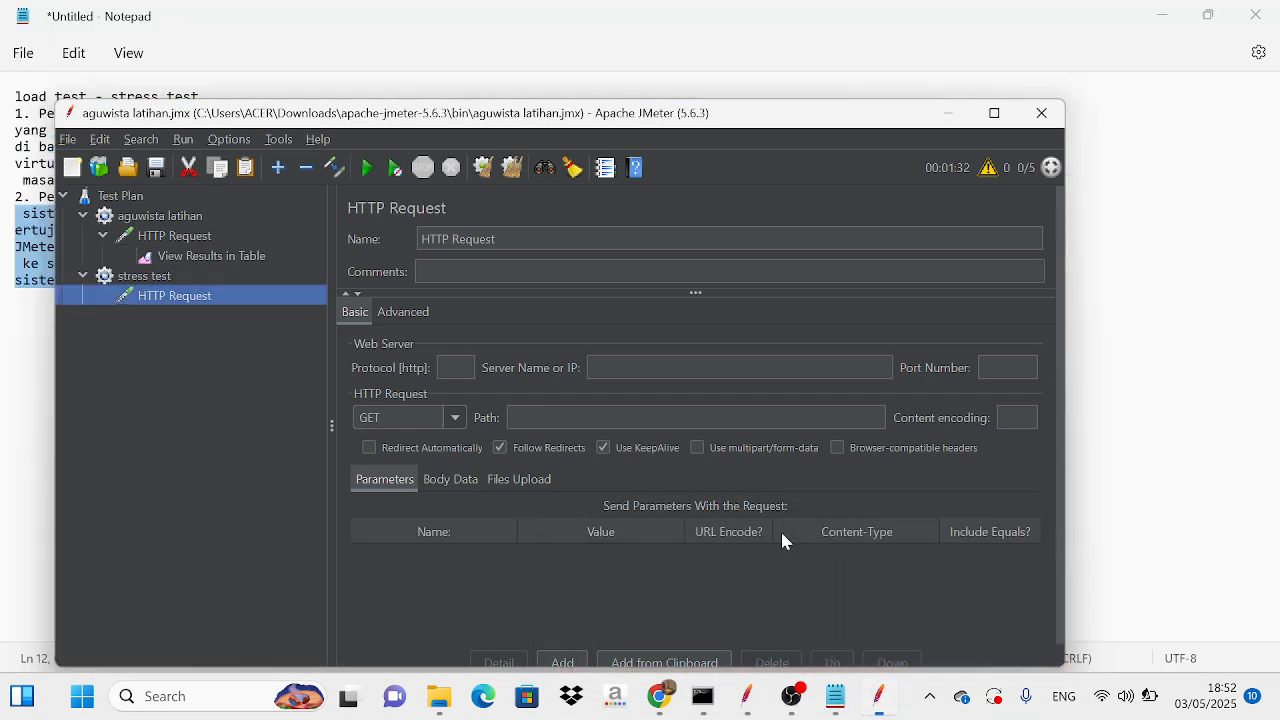
Step: Copy the server name from the first thread group's HTTP Request into the stress test's HTTP Request and set its path to "/"
left_click(214, 240)
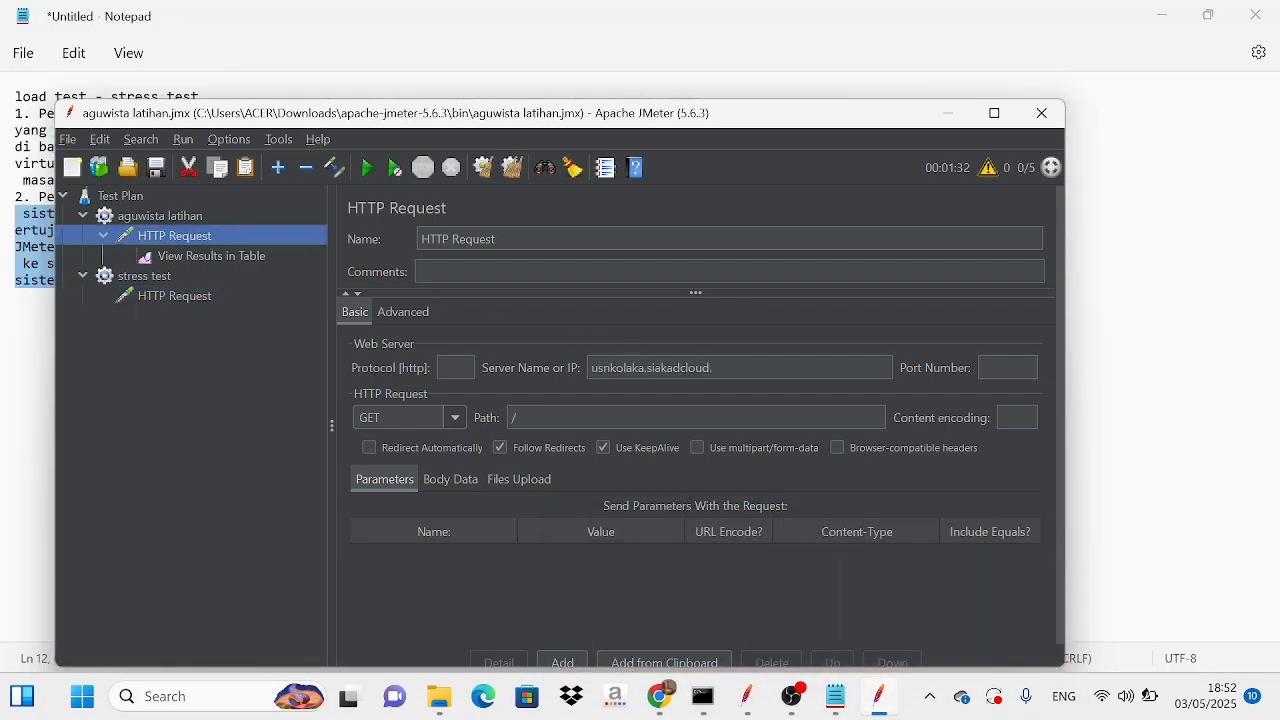
left_click_drag(714, 368, 583, 378)
key("ctrl+c")
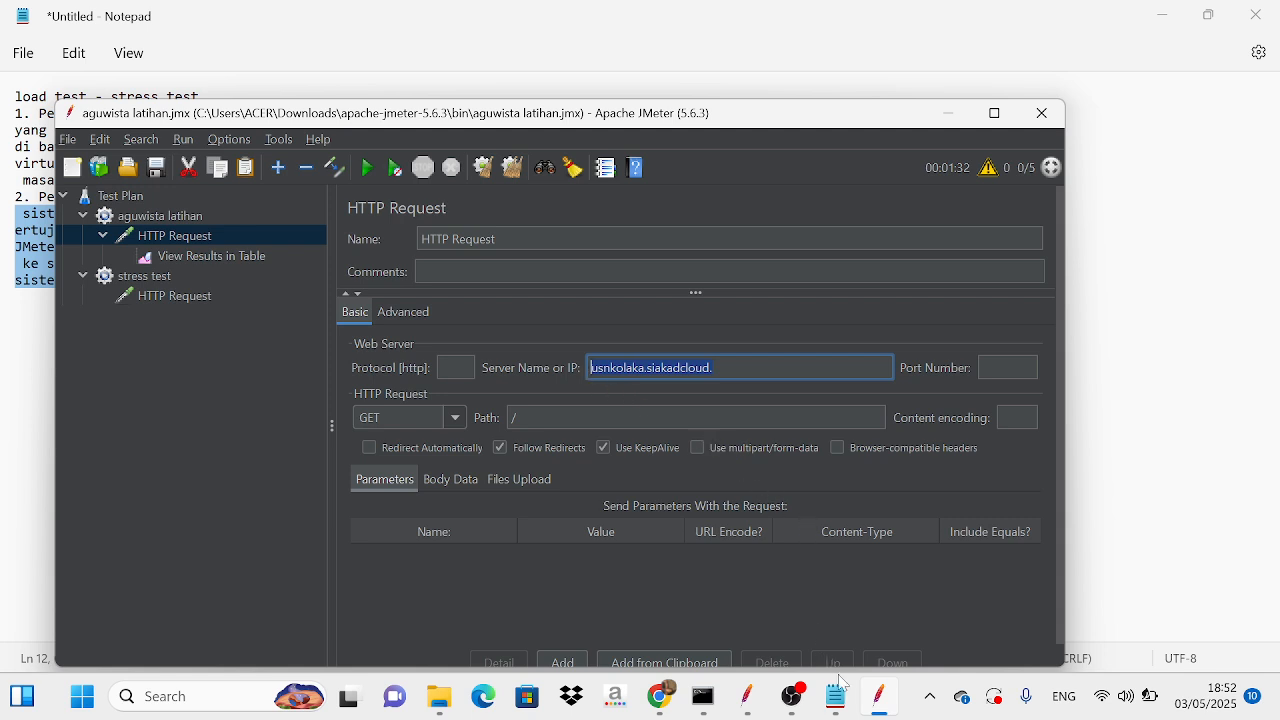
mouse_move(835, 697)
mouse_move(867, 597)
left_click(176, 296)
left_click(616, 367)
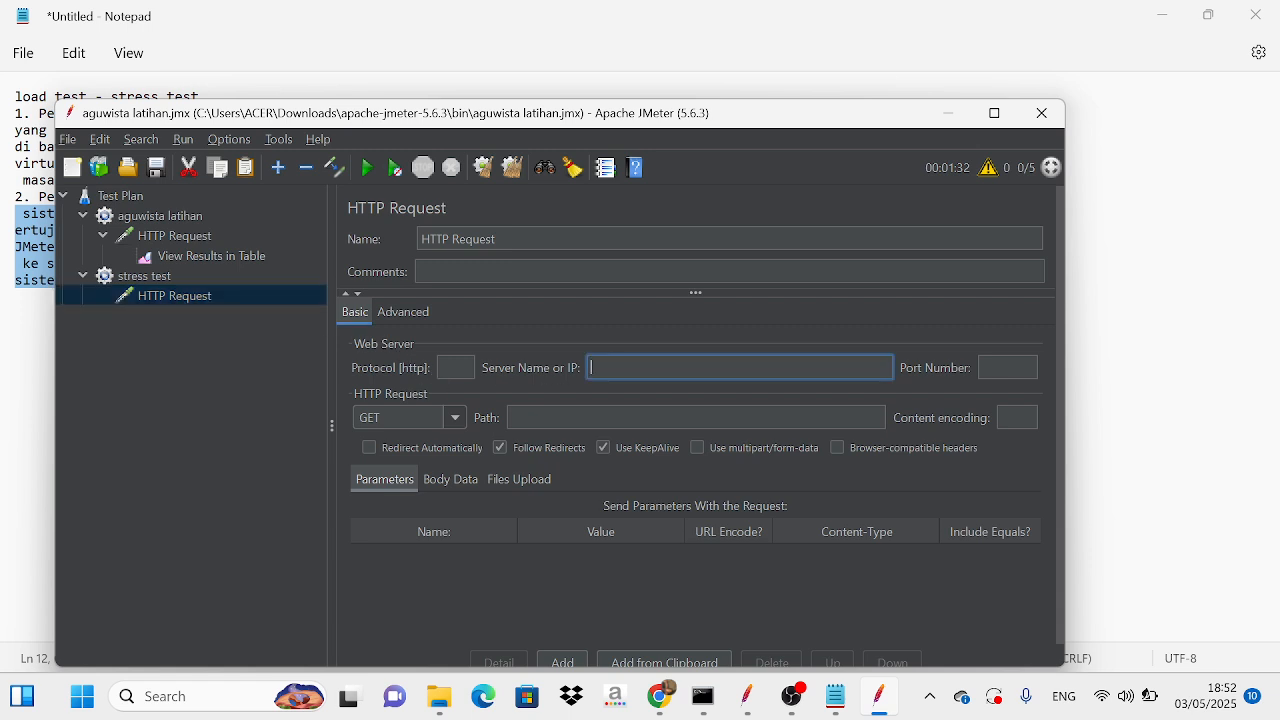
key("ctrl+v")
left_click(543, 418)
type("/")
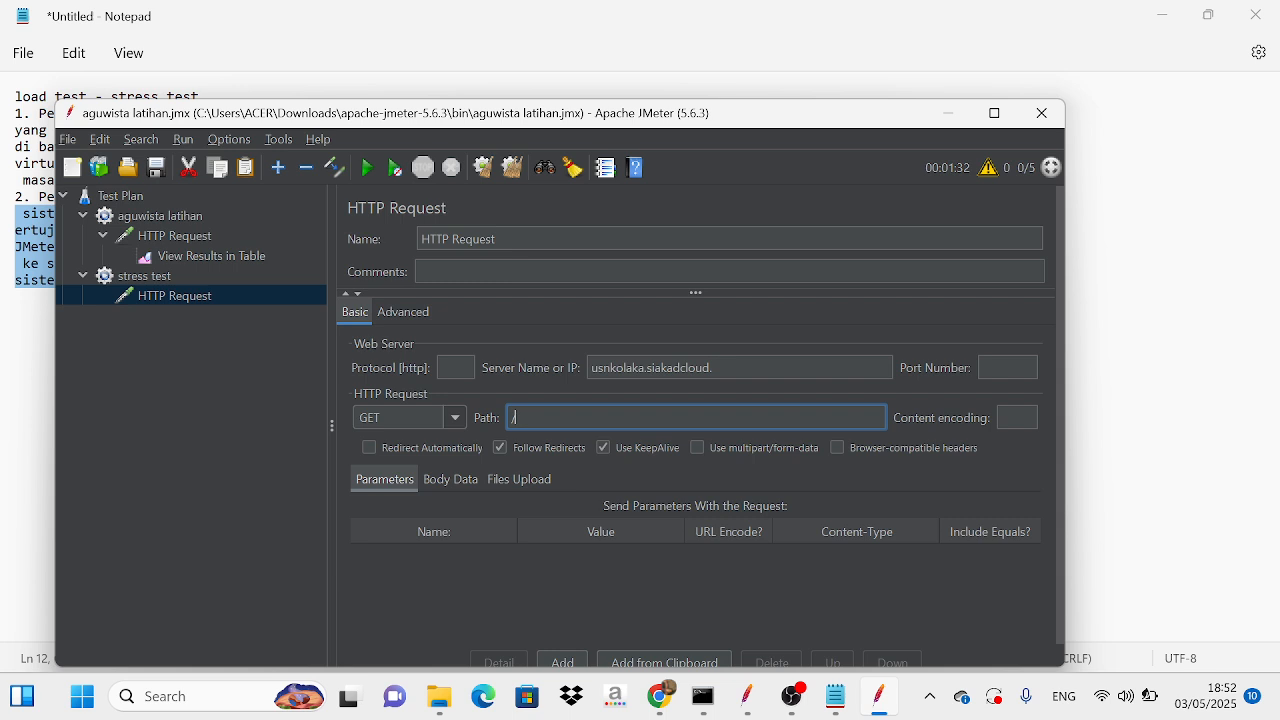
Step: Add a View Results in Table listener to the stress test's HTTP Request
right_click(277, 294)
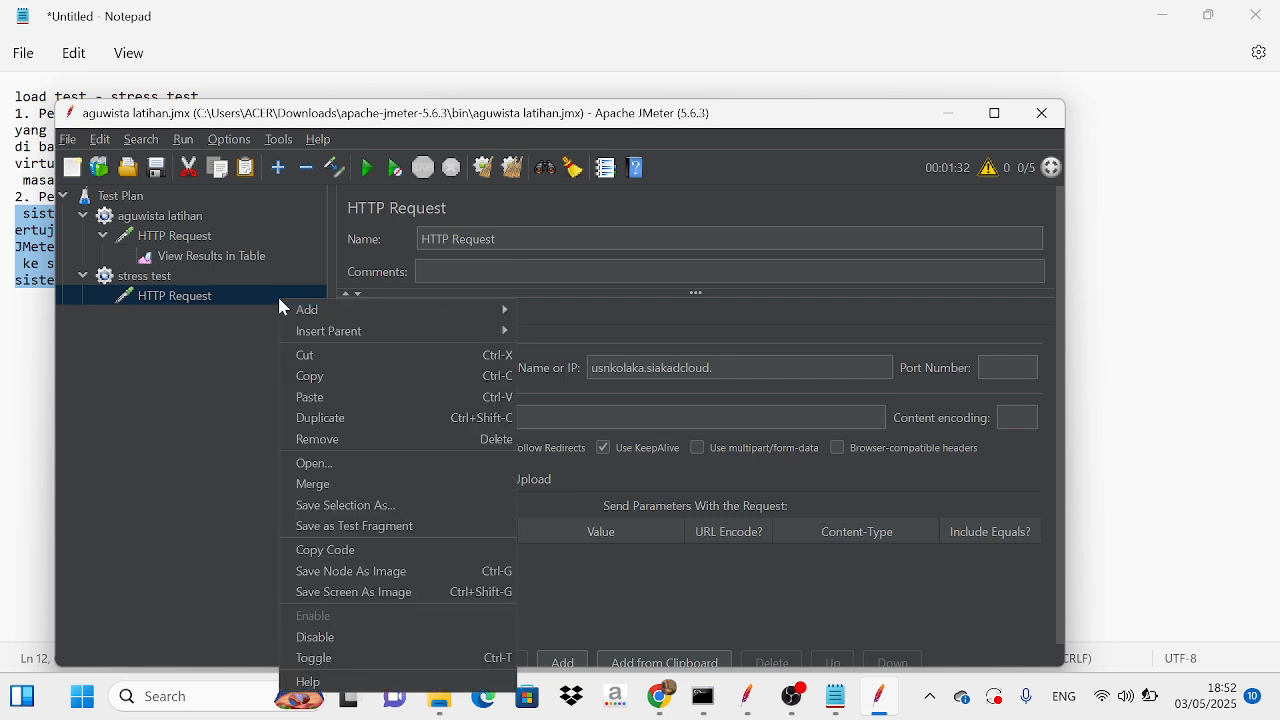
mouse_move(325, 314)
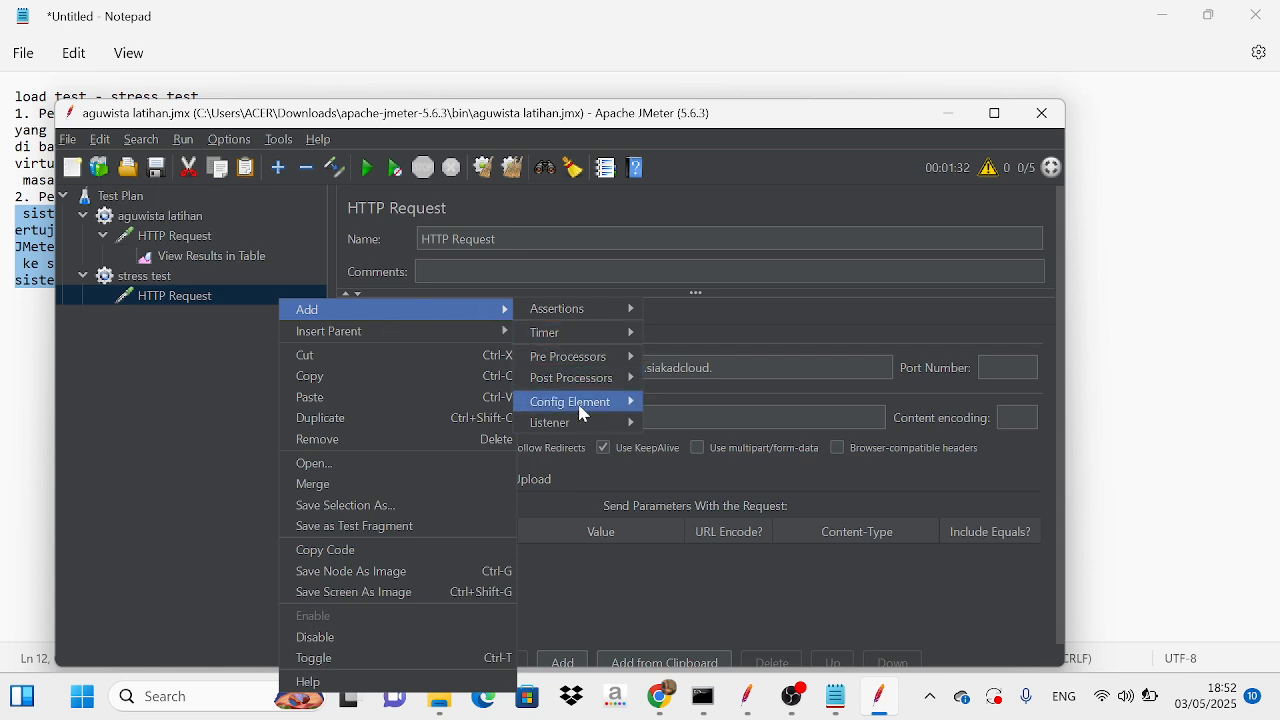
mouse_move(584, 426)
mouse_move(594, 404)
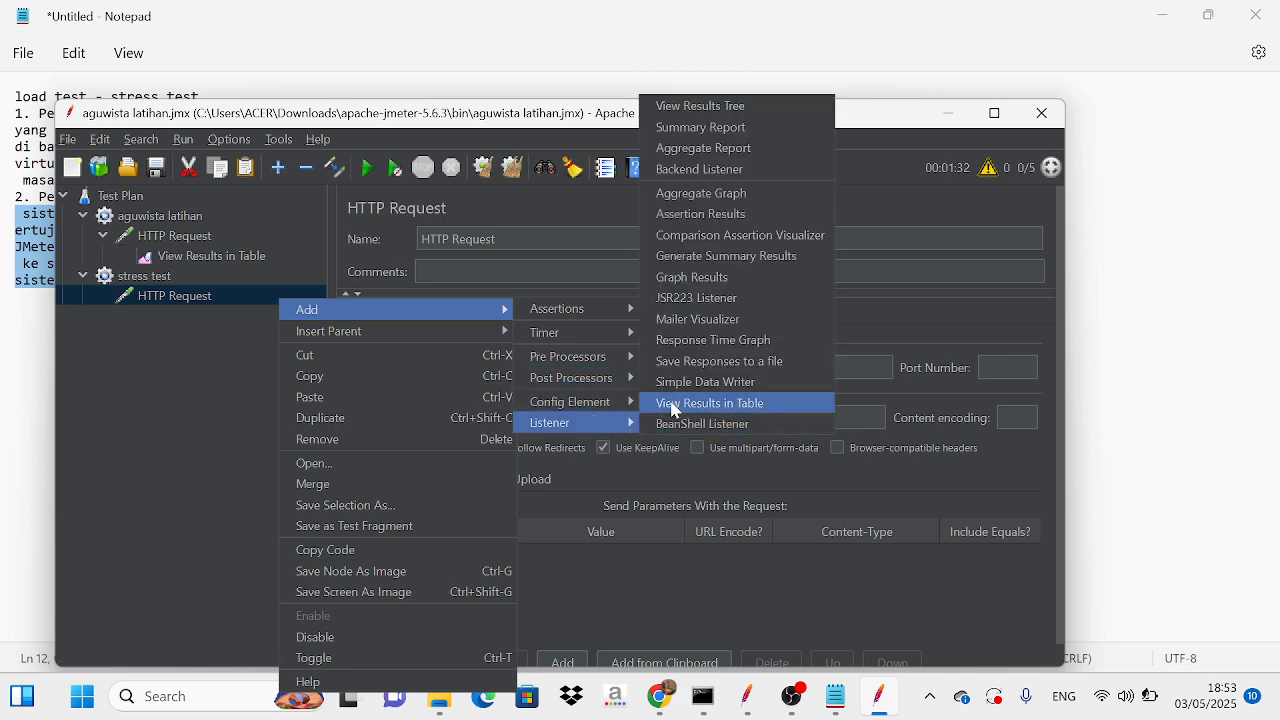
left_click(675, 404)
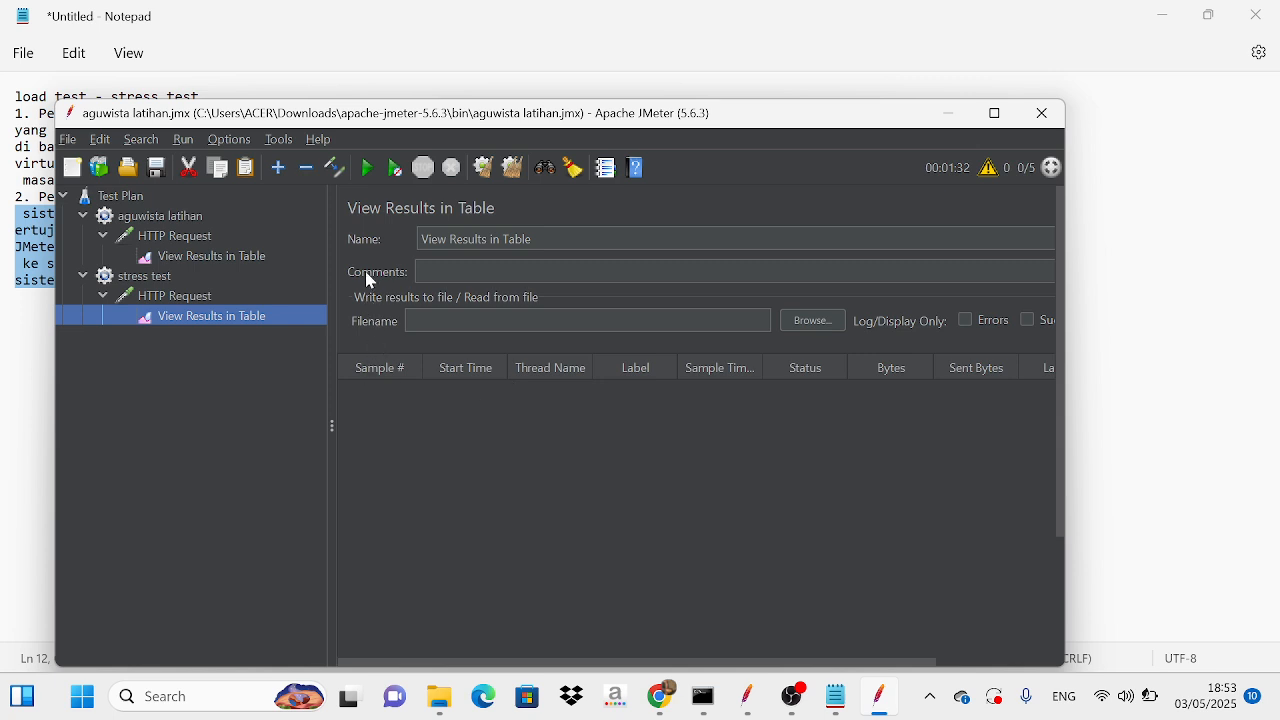
Step: Run the test plan with both thread groups and open the stress test thread group's settings
left_click(368, 168)
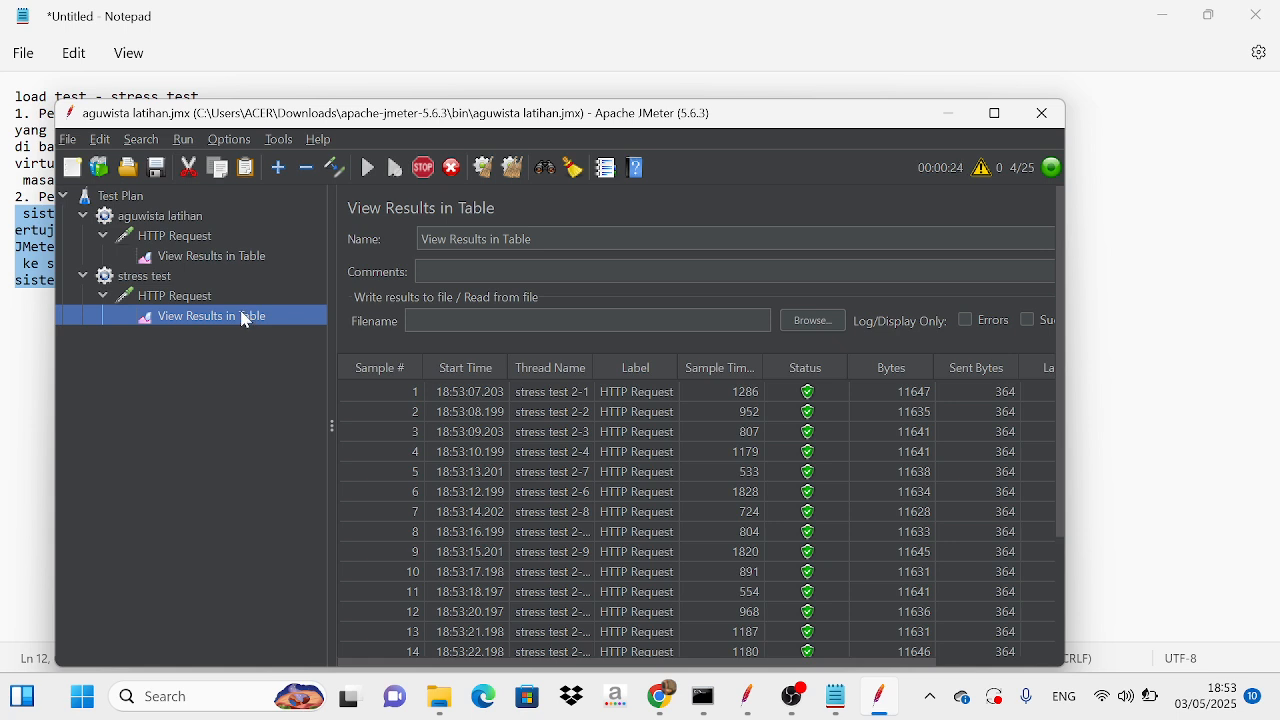
left_click(203, 283)
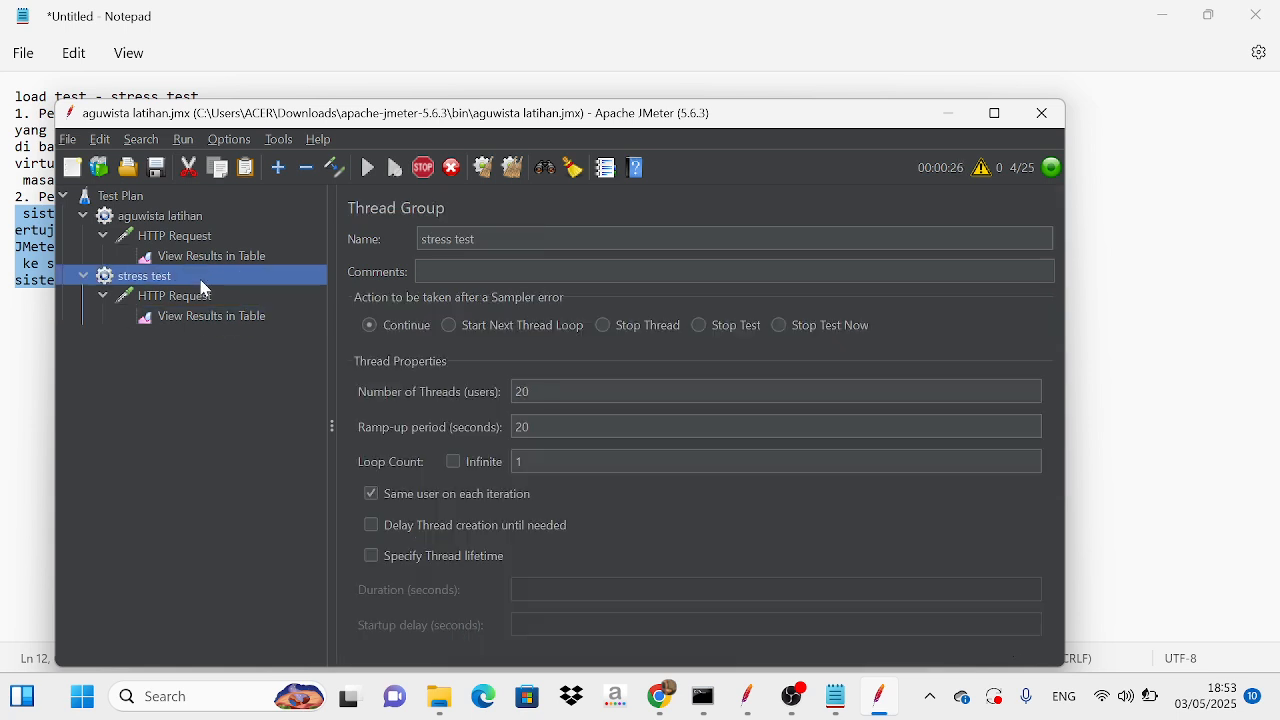
Step: Add a Response Assertion to the stress test thread group
right_click(204, 288)
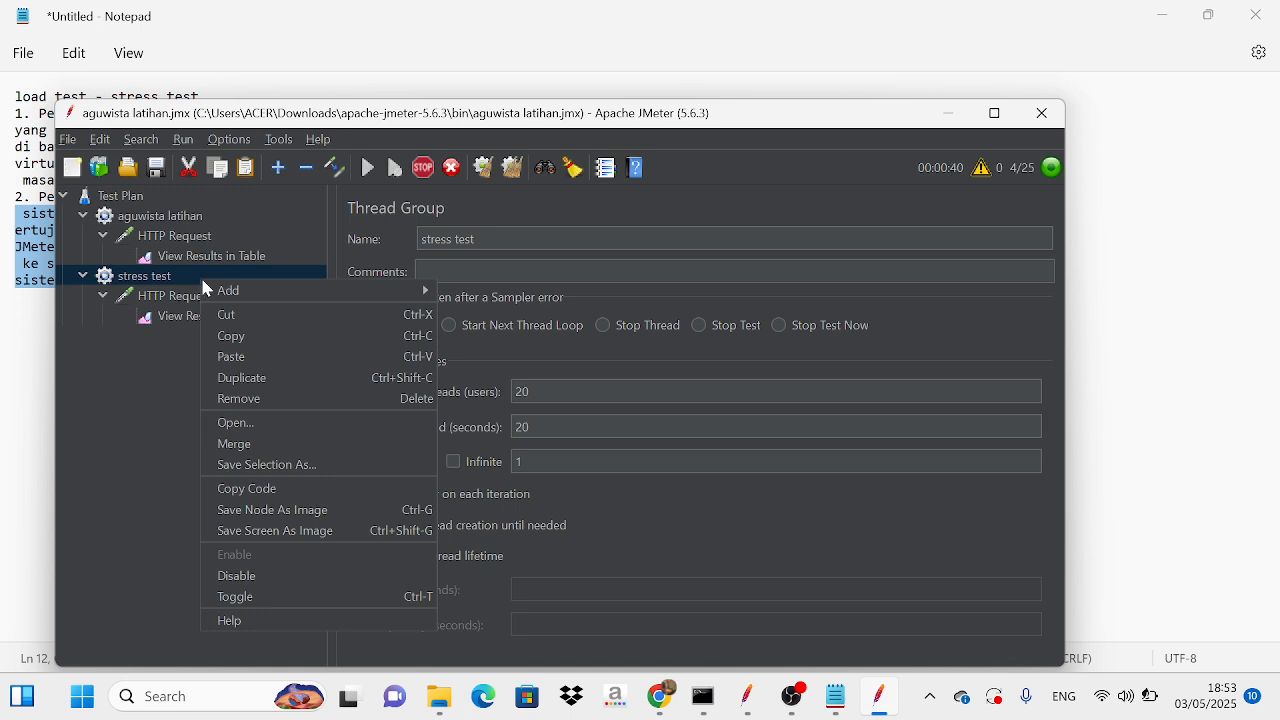
mouse_move(212, 288)
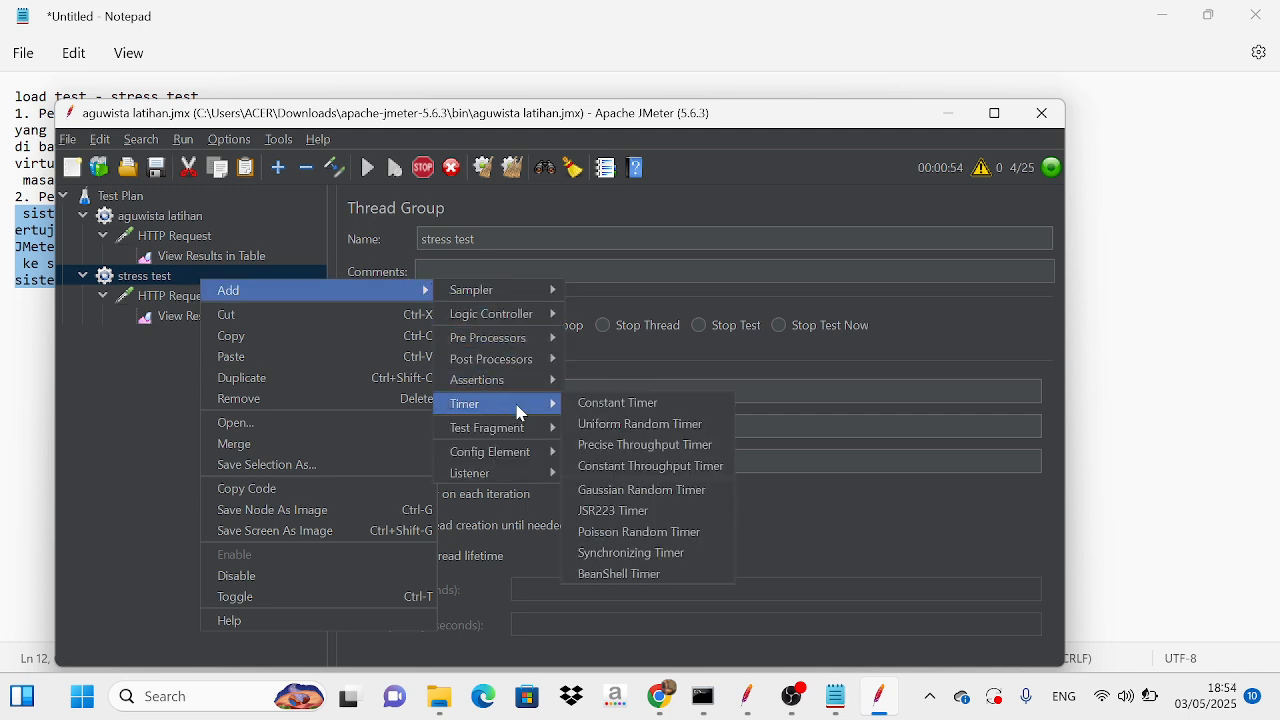
mouse_move(520, 393)
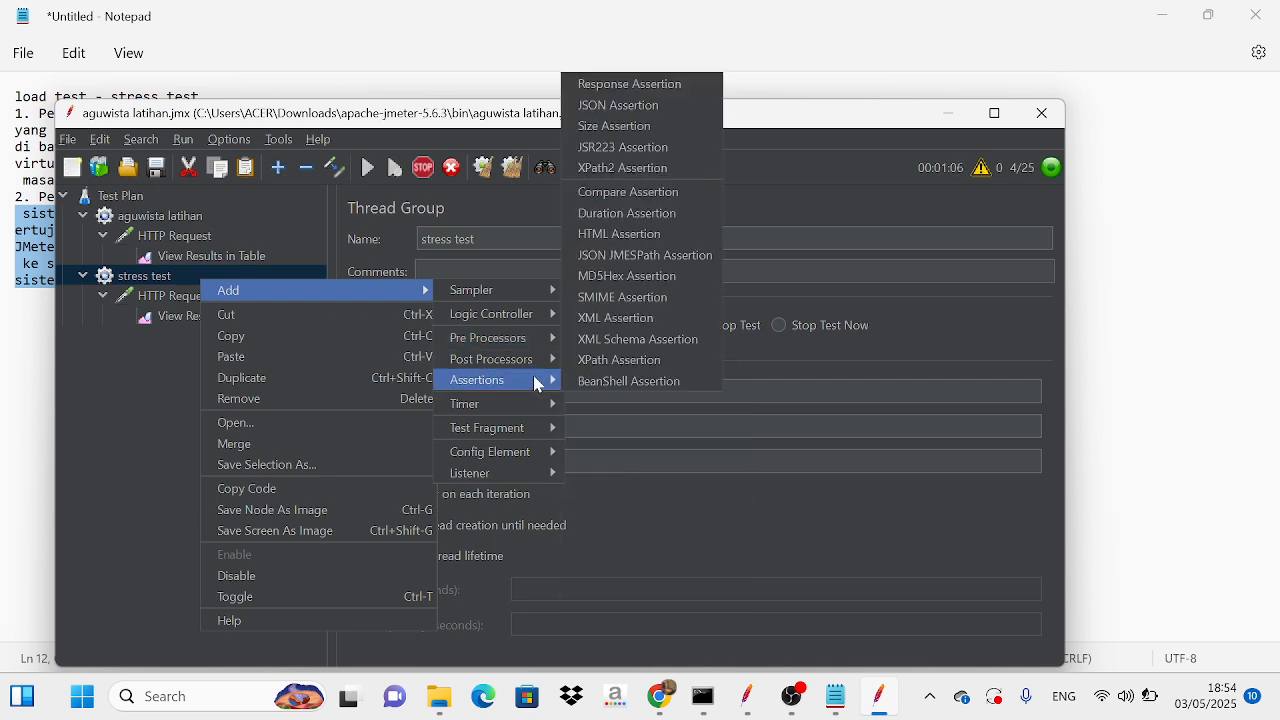
mouse_move(560, 380)
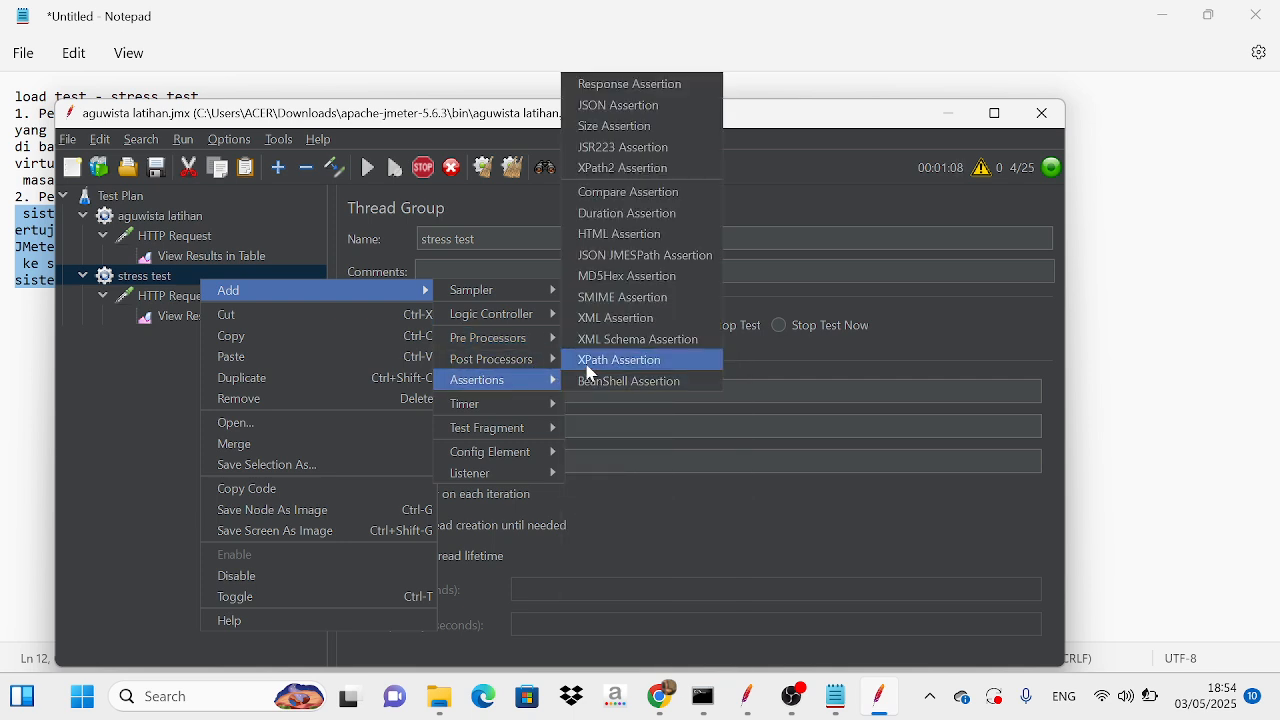
left_click(646, 86)
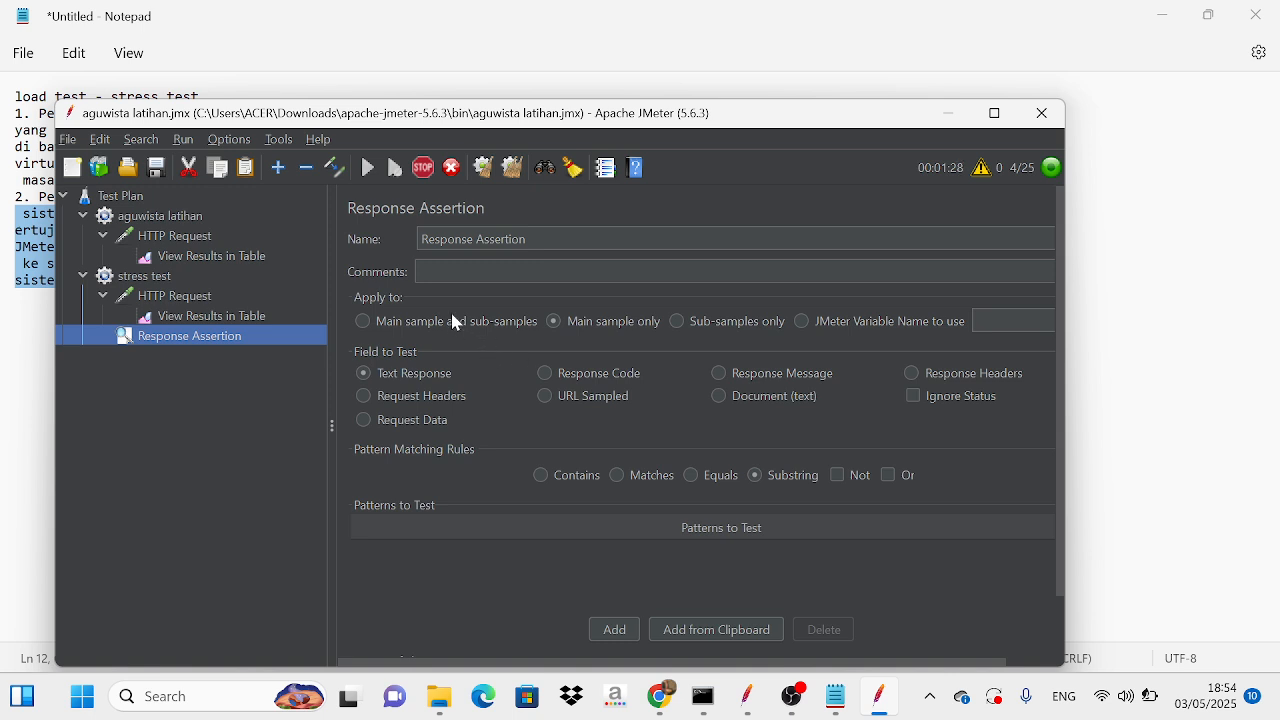
Step: Set the Response Assertion to test the Response Code with the Contains rule and add the pattern 200
left_click(545, 380)
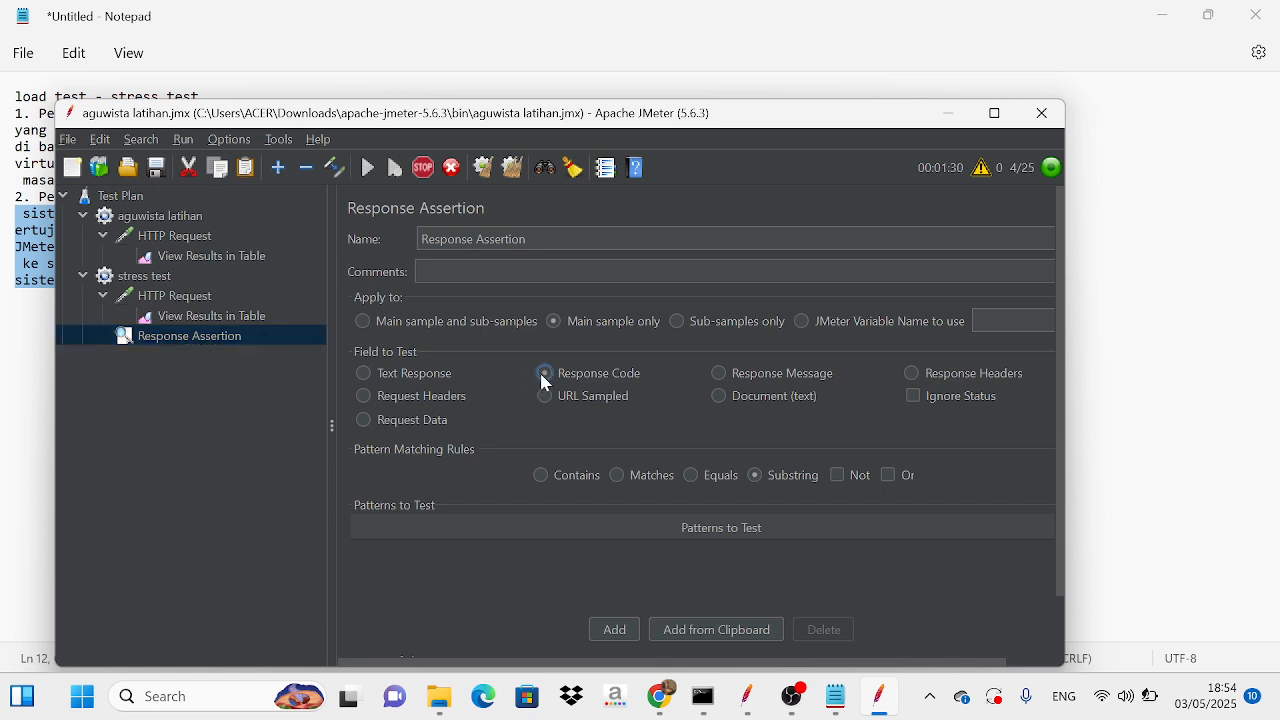
left_click(544, 477)
left_click(614, 630)
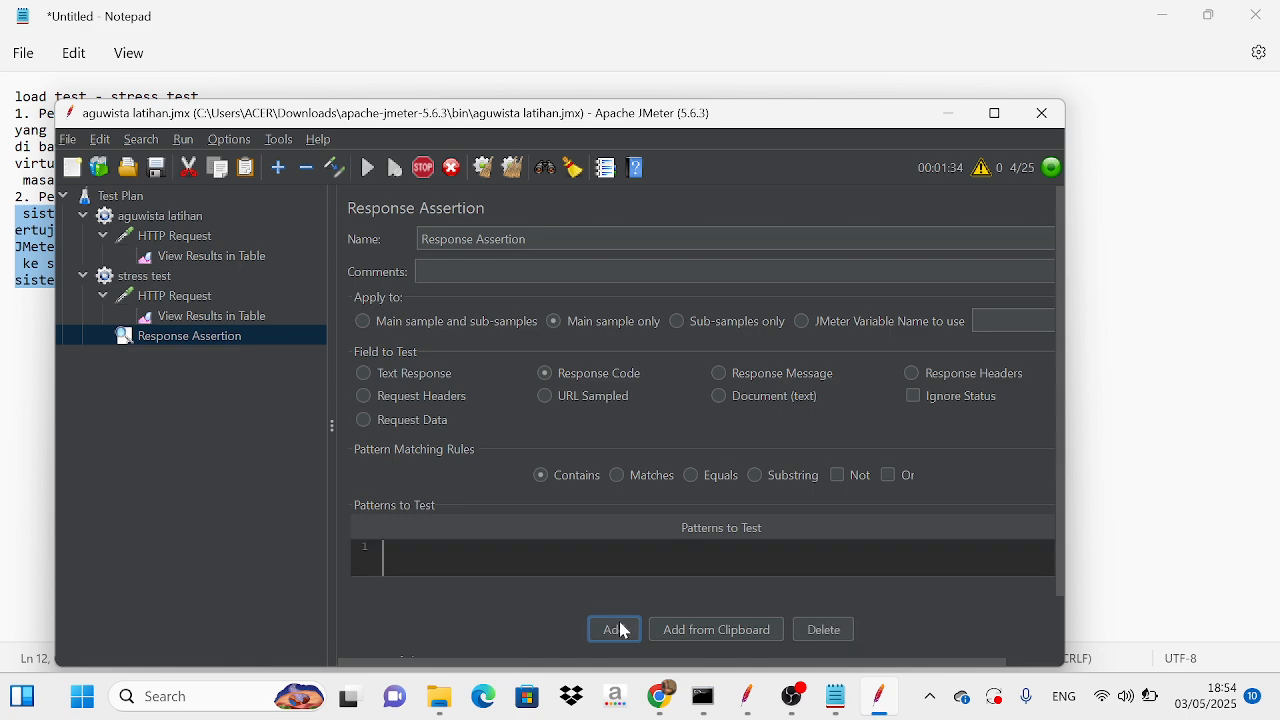
left_click(415, 553)
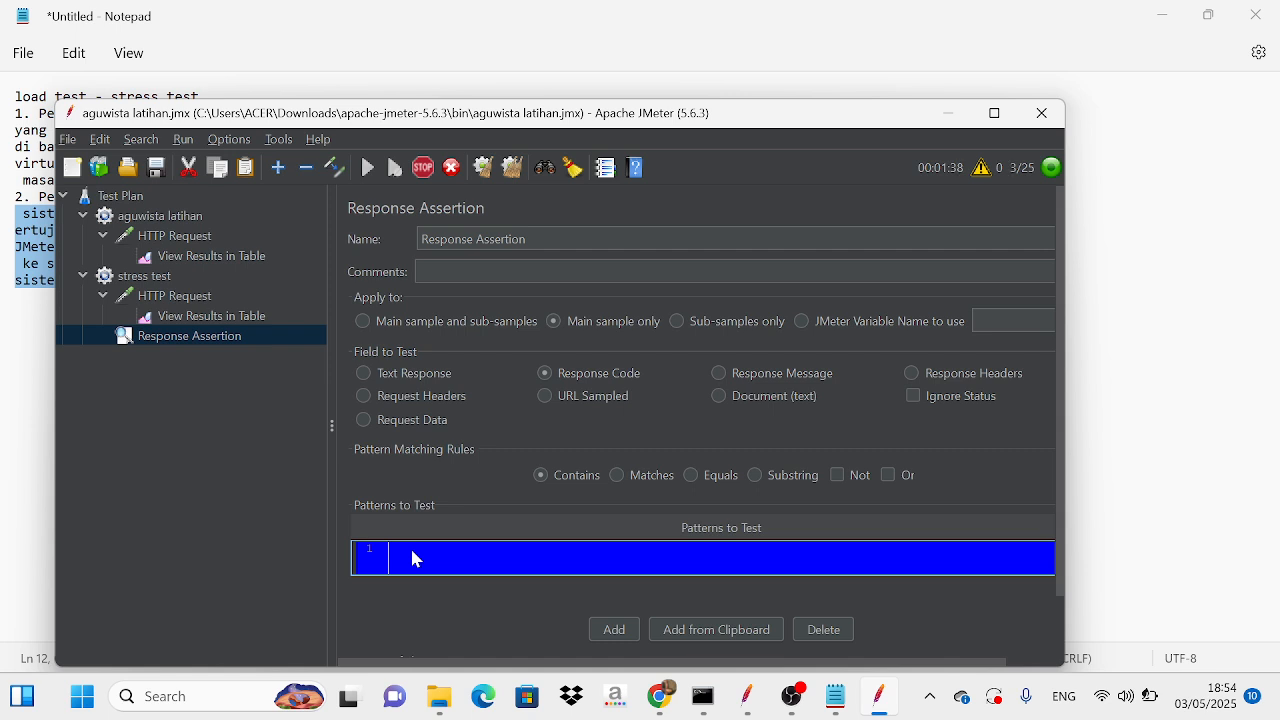
double_click(417, 560)
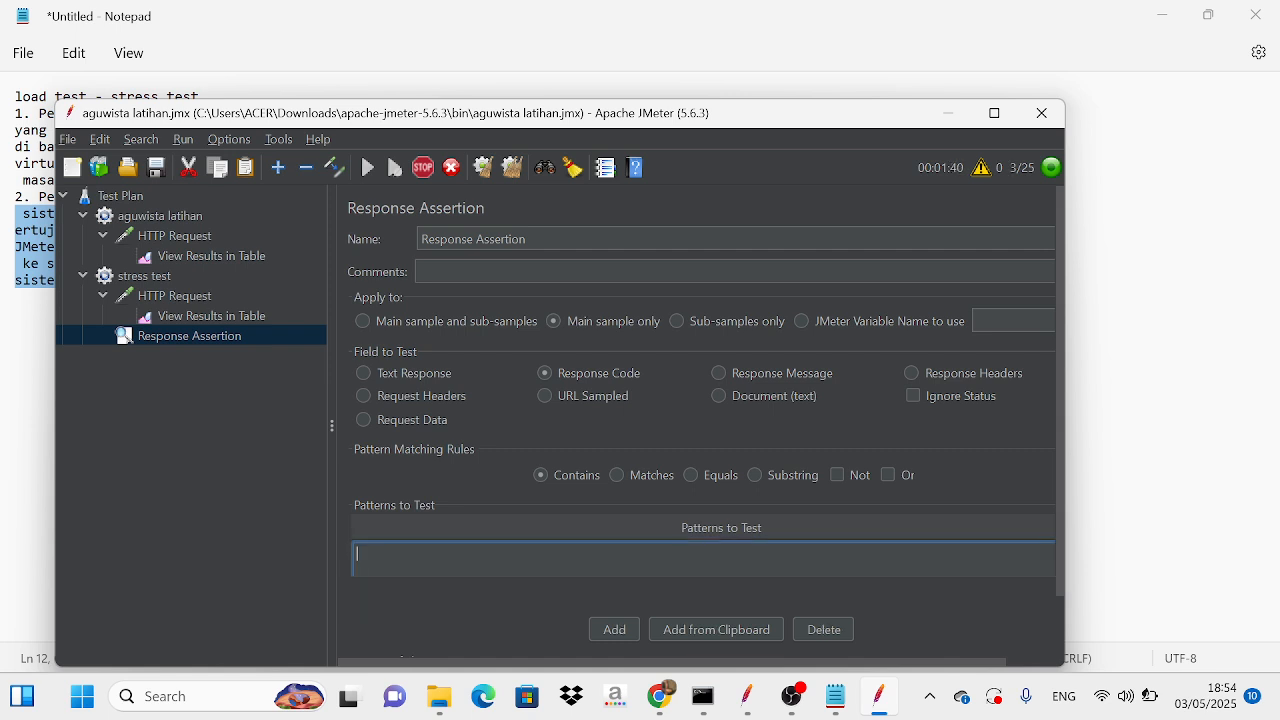
type("200")
Step: Open the stress test's results table, restart the running test plan with the Response Assertion in place, and stop the new run
left_click(266, 316)
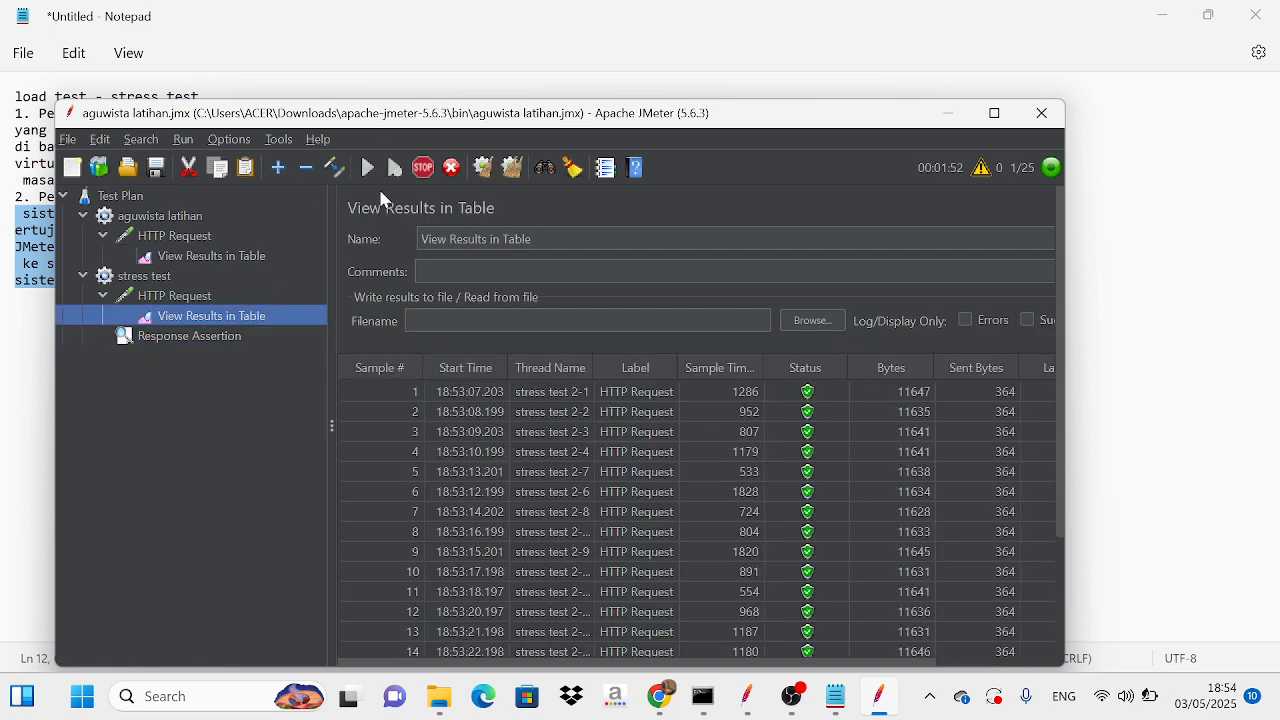
left_click(423, 167)
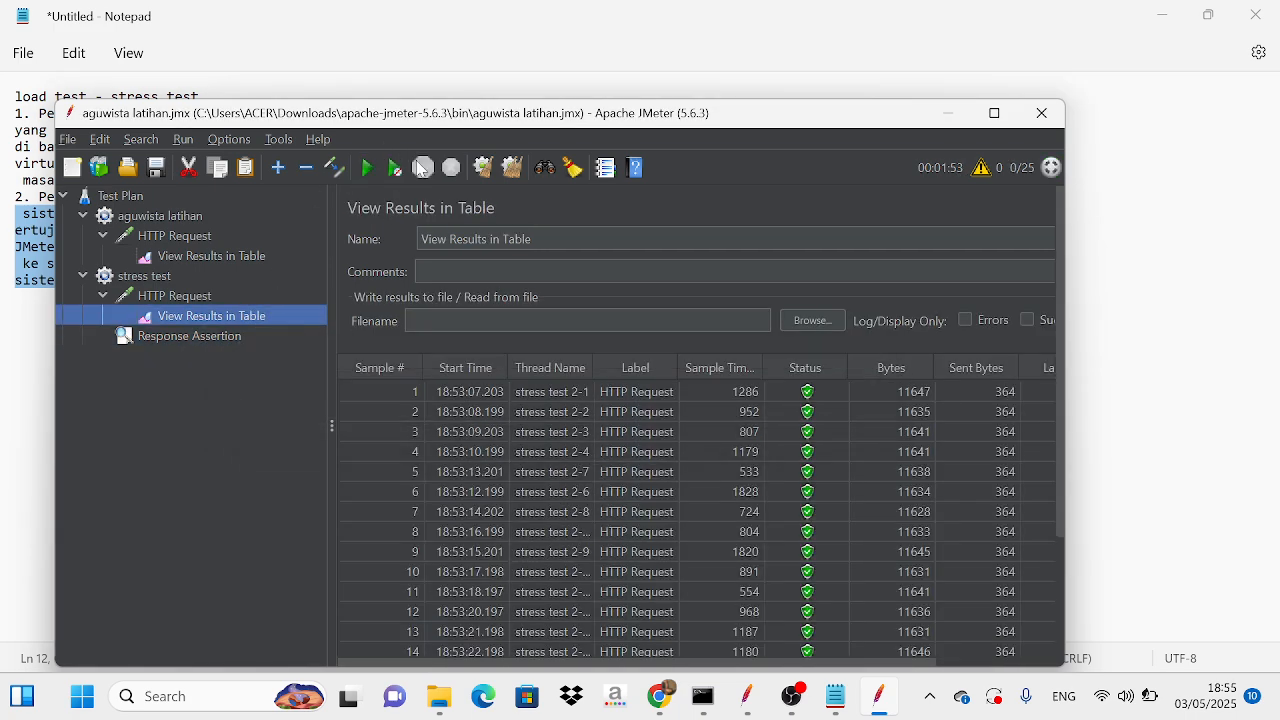
left_click(367, 167)
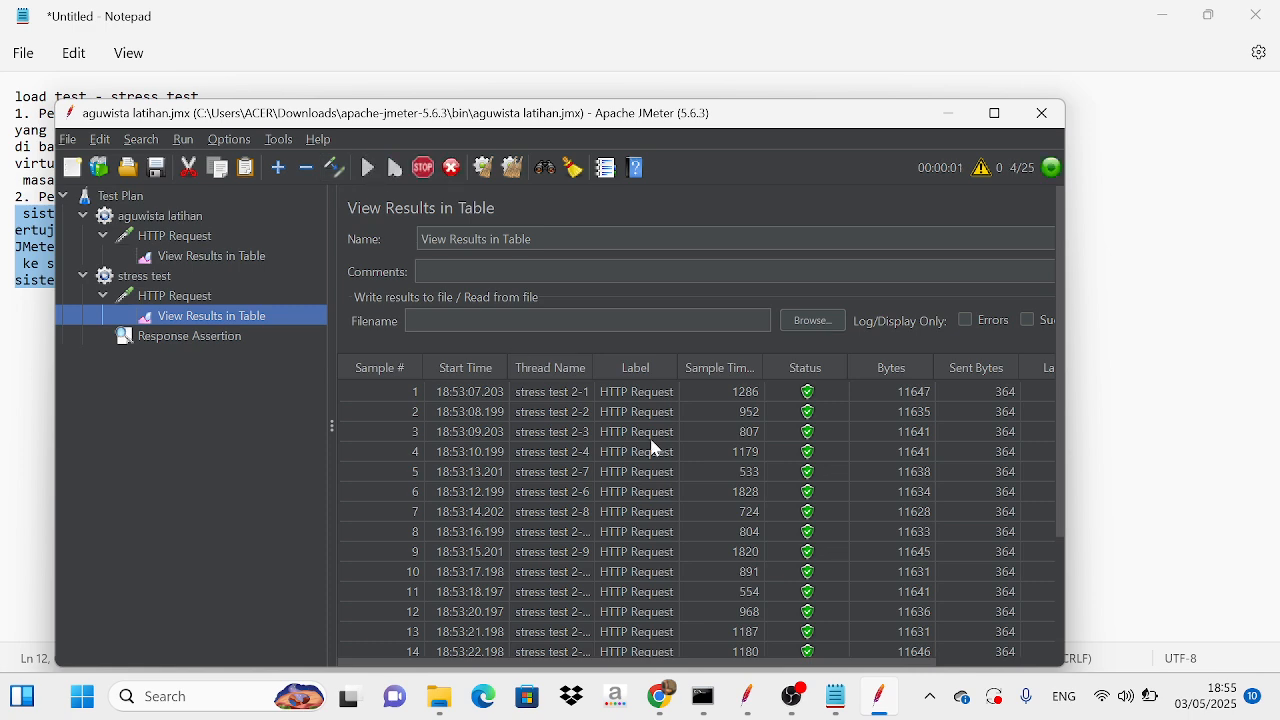
mouse_move(1060, 521)
left_mouse_down()
mouse_move(1076, 658)
mouse_move(1056, 508)
left_mouse_up()
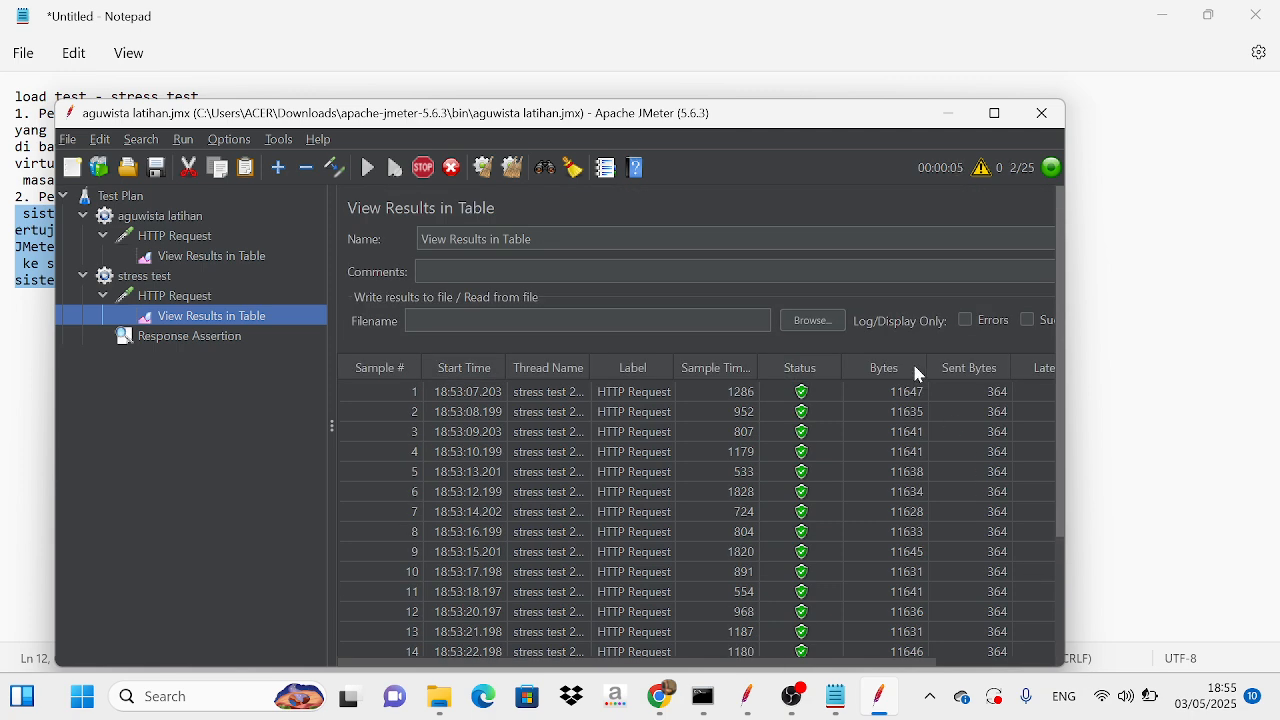
left_click(423, 167)
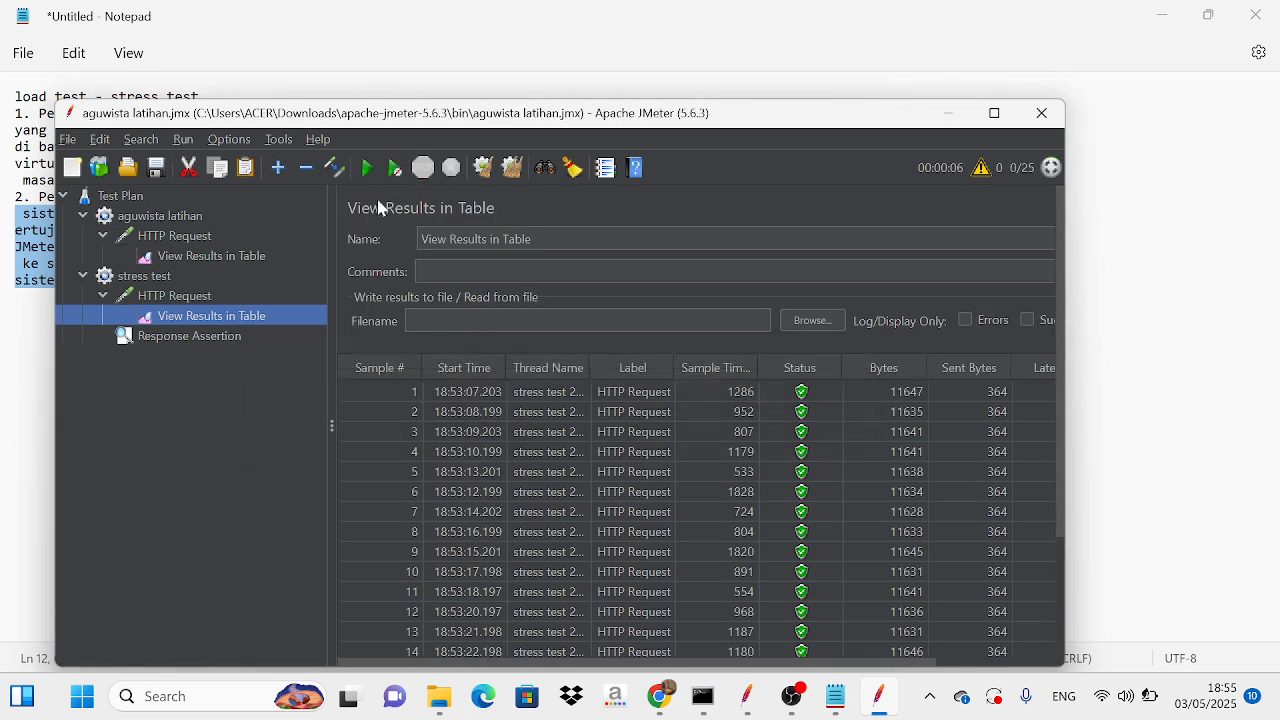
Step: Examine the status of every sample in the stress test's results table against the Response Assertion's pattern
left_click(222, 338)
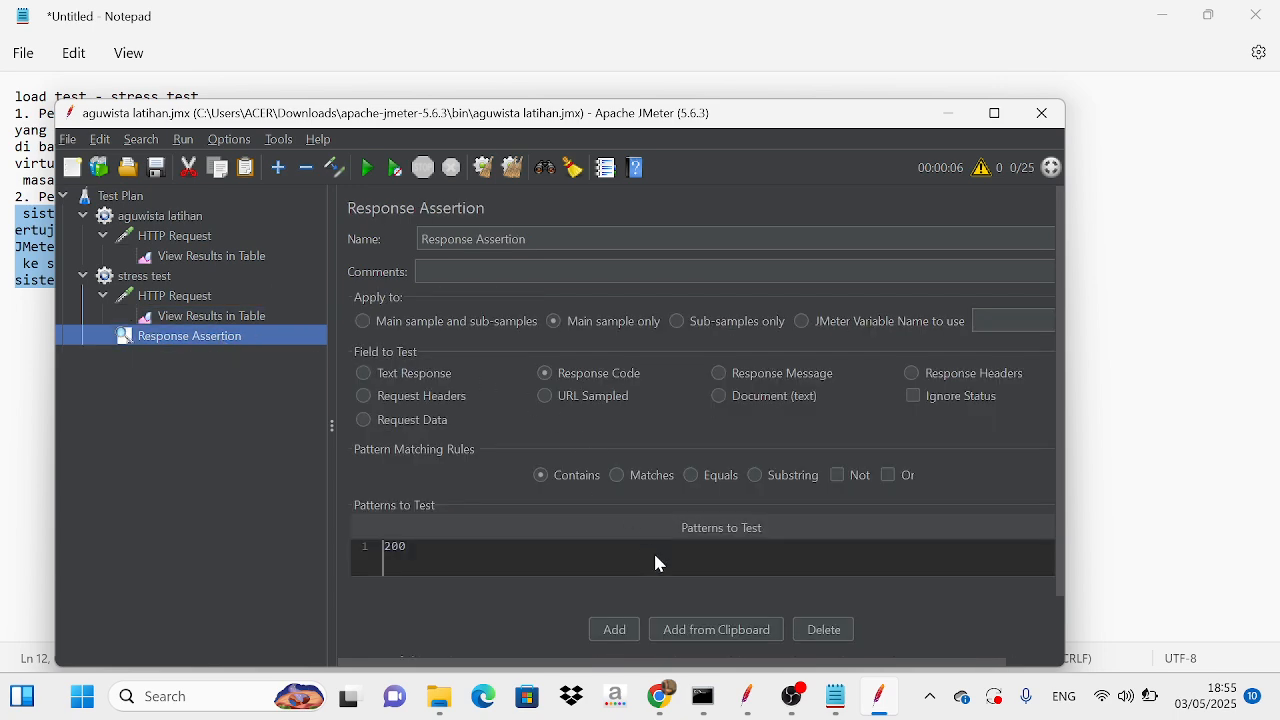
left_click(240, 320)
left_click_drag(1061, 526, 1058, 658)
left_click(220, 340)
left_click(426, 550)
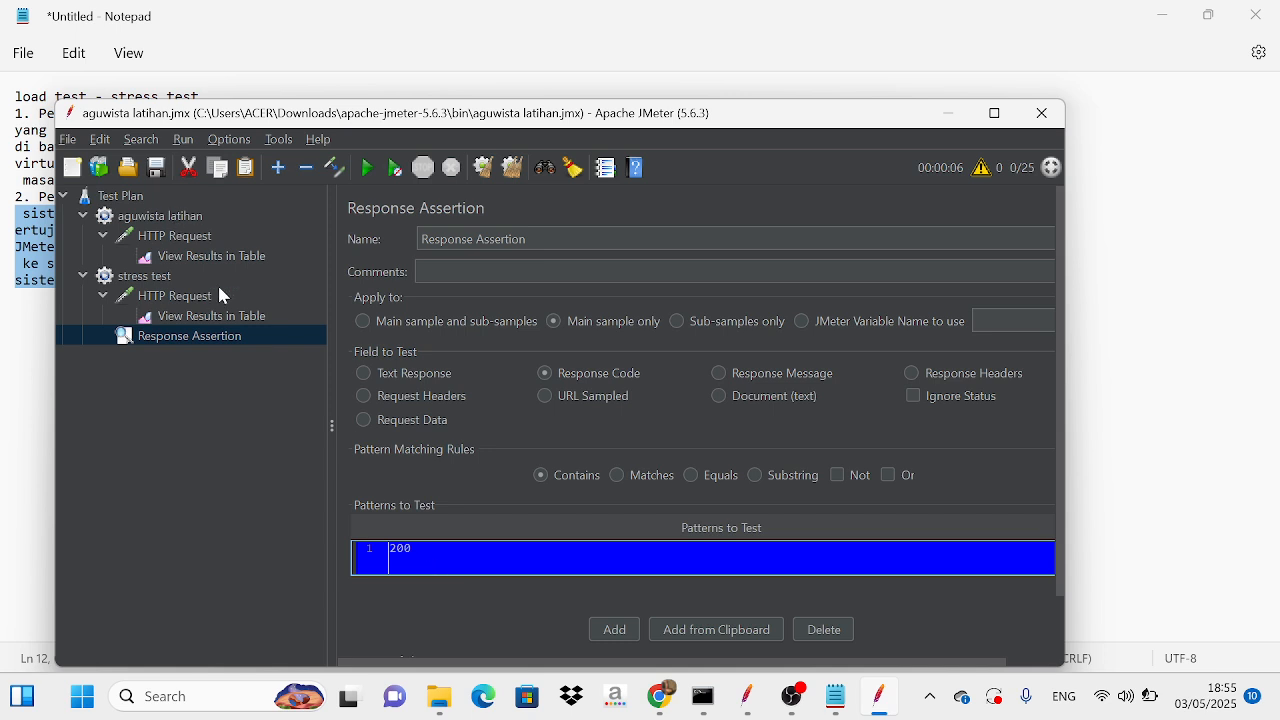
left_click(239, 318)
scroll(800, 494, "down", 1)
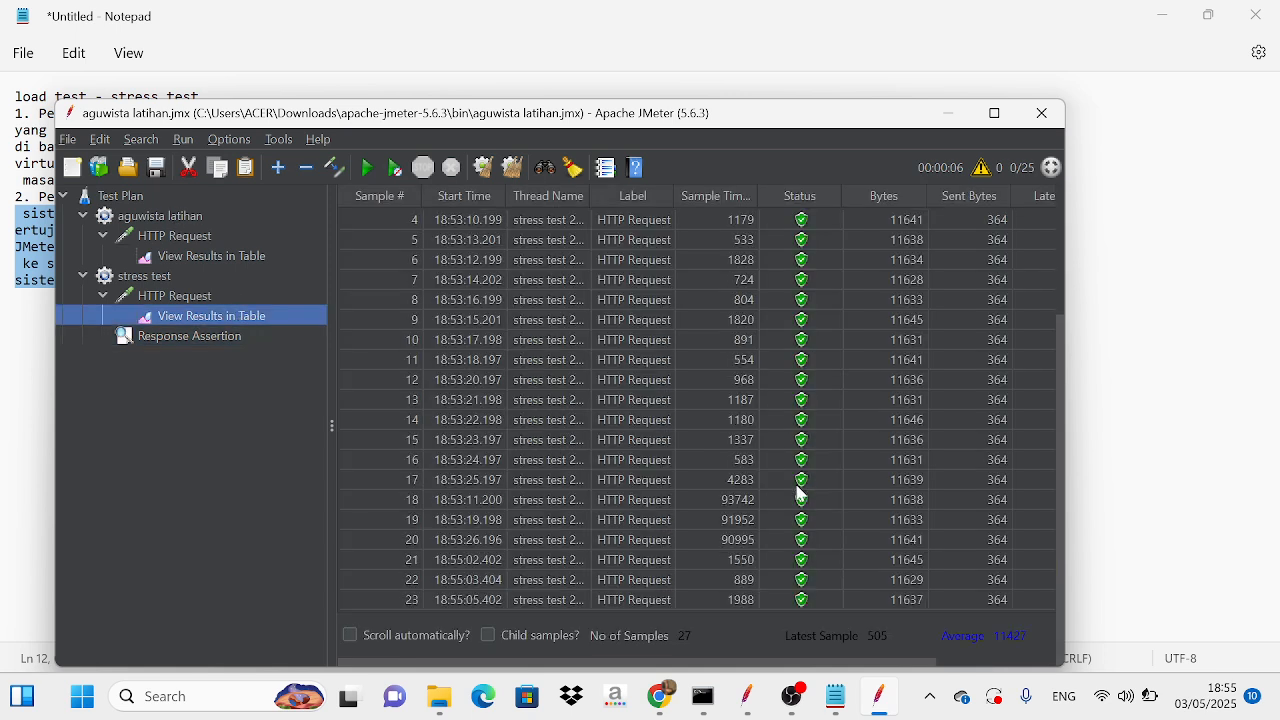
scroll(546, 386, "down", 2)
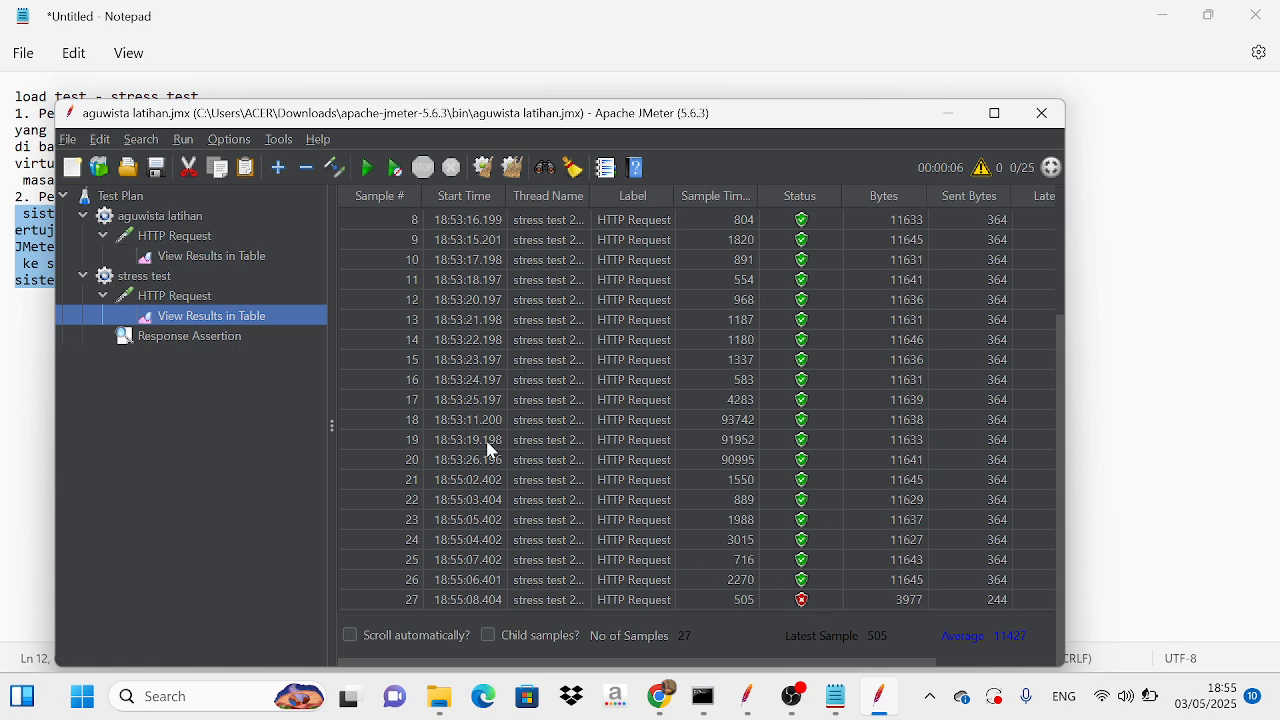
left_click(214, 335)
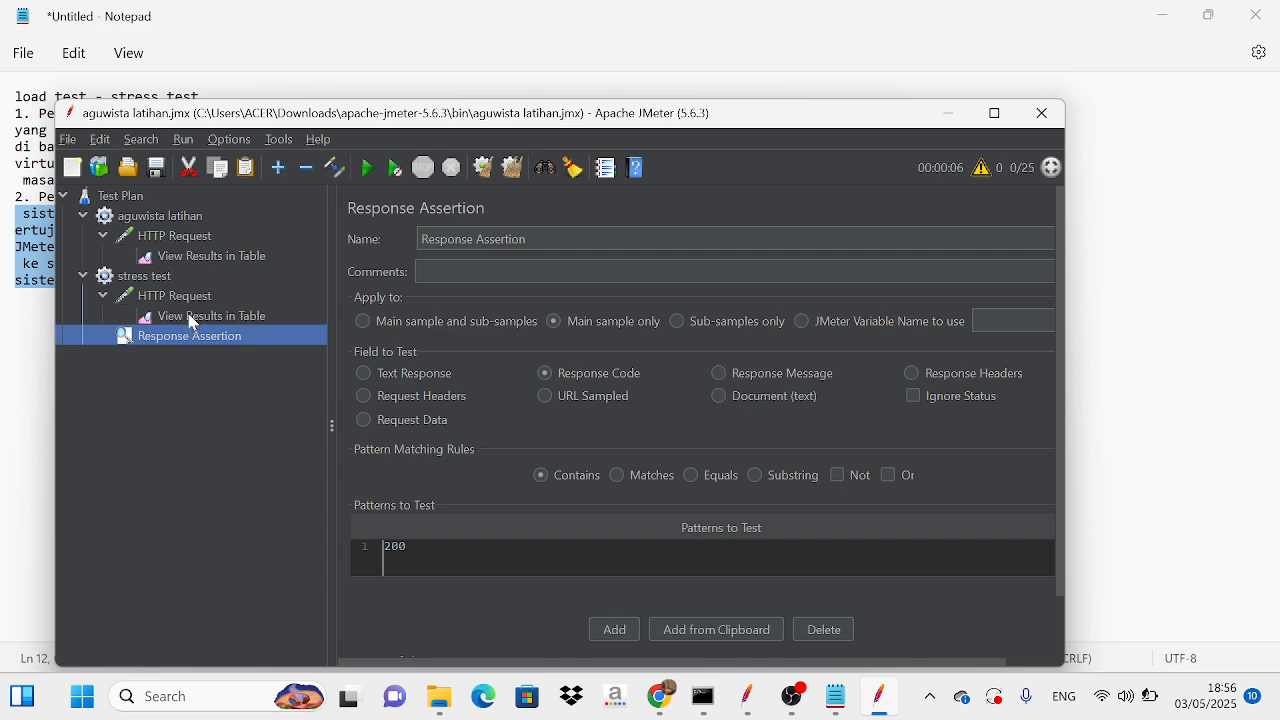
Step: Add a second HTTP Request sampler to the stress test thread group
left_click(176, 280)
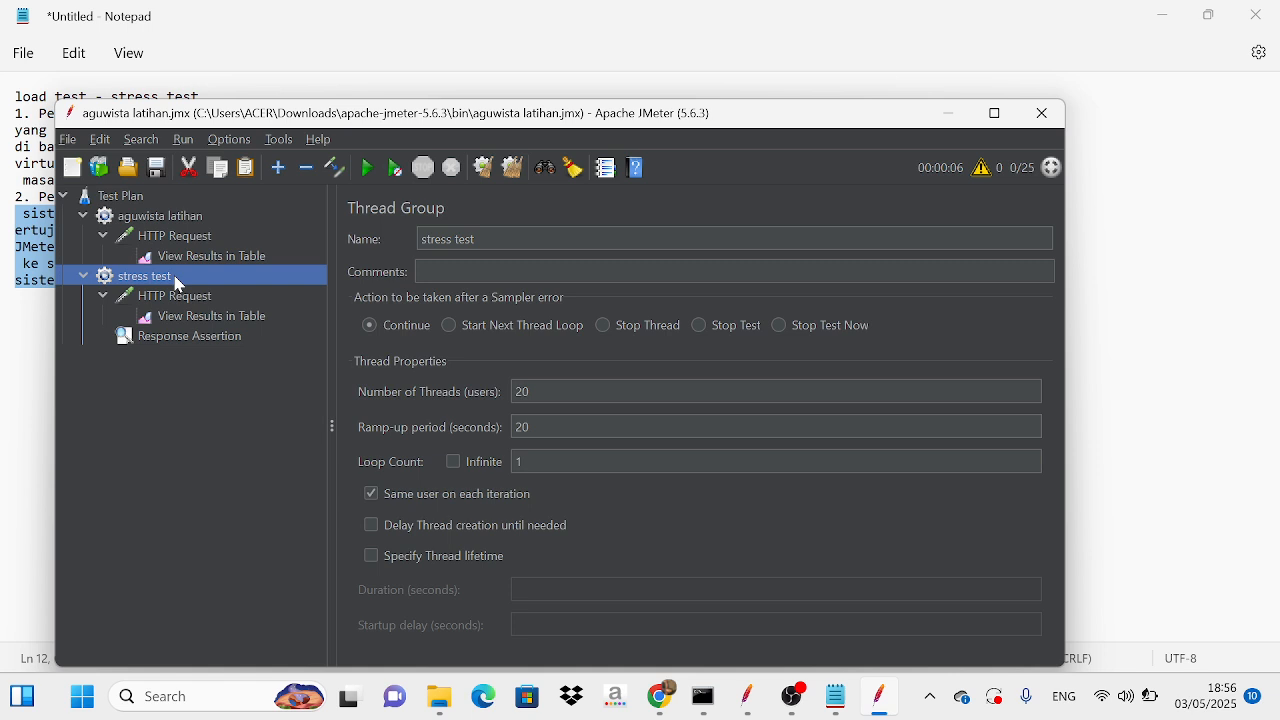
right_click(178, 284)
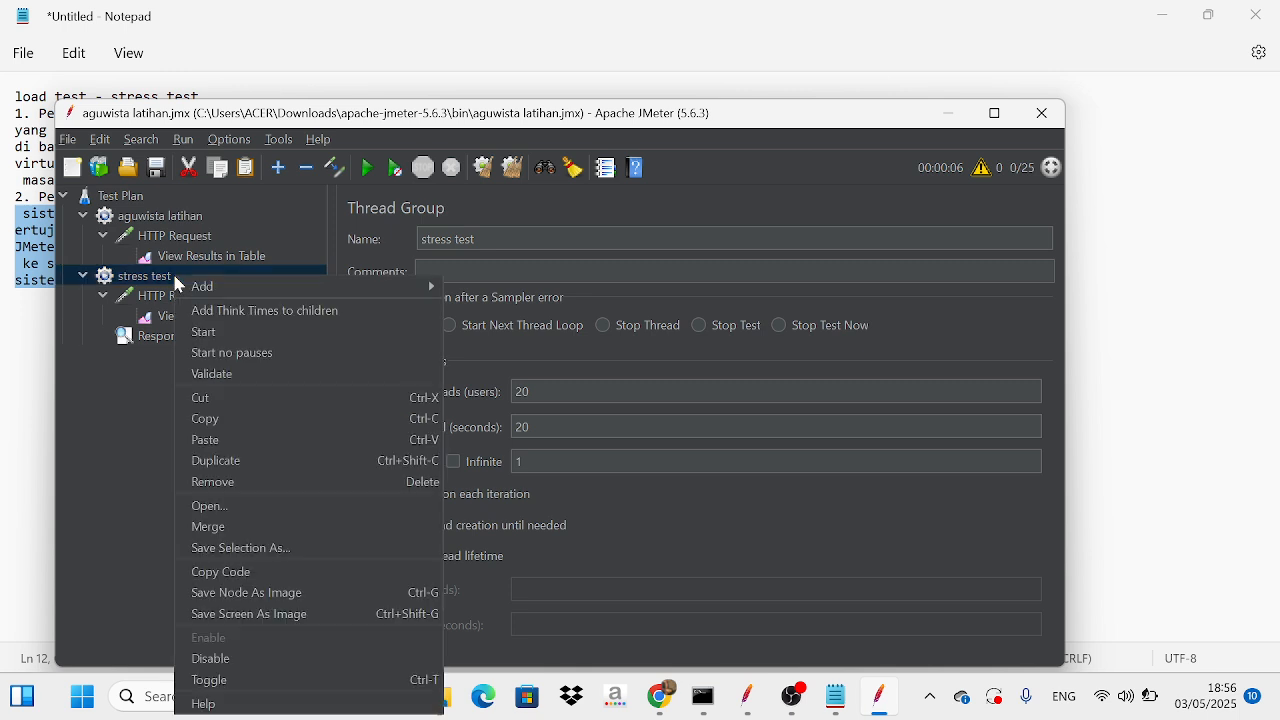
mouse_move(220, 289)
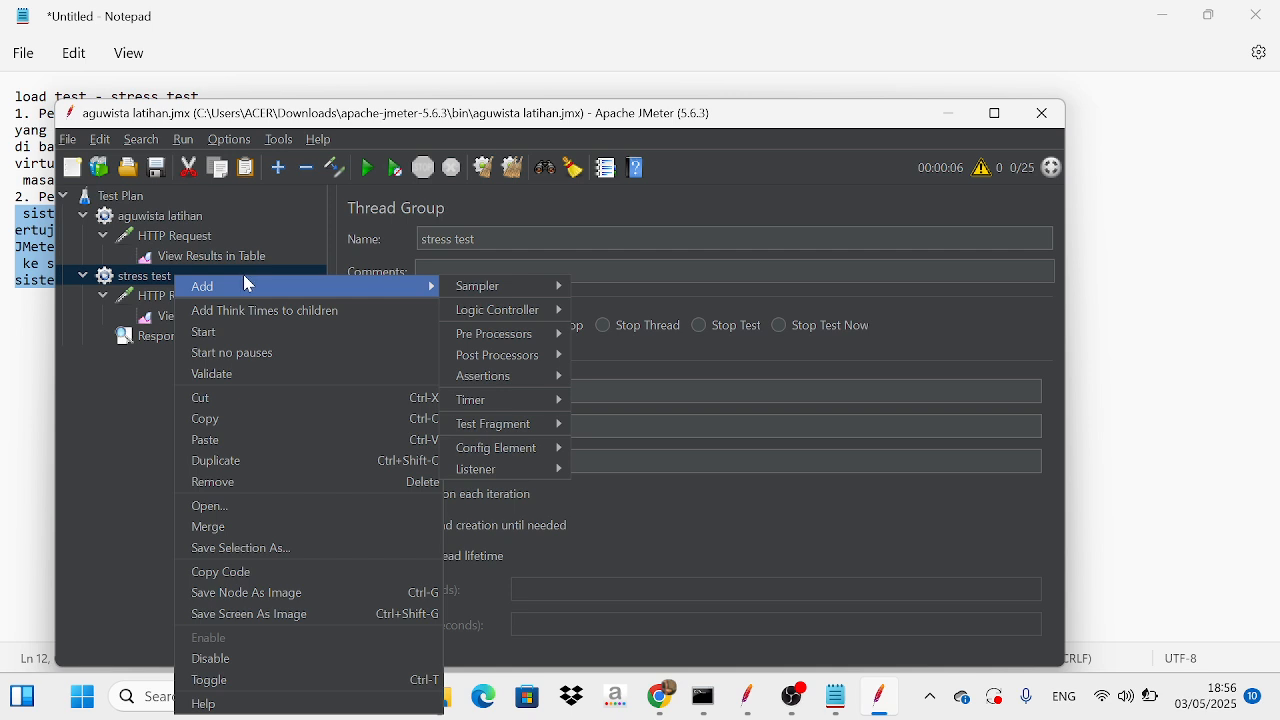
mouse_move(519, 298)
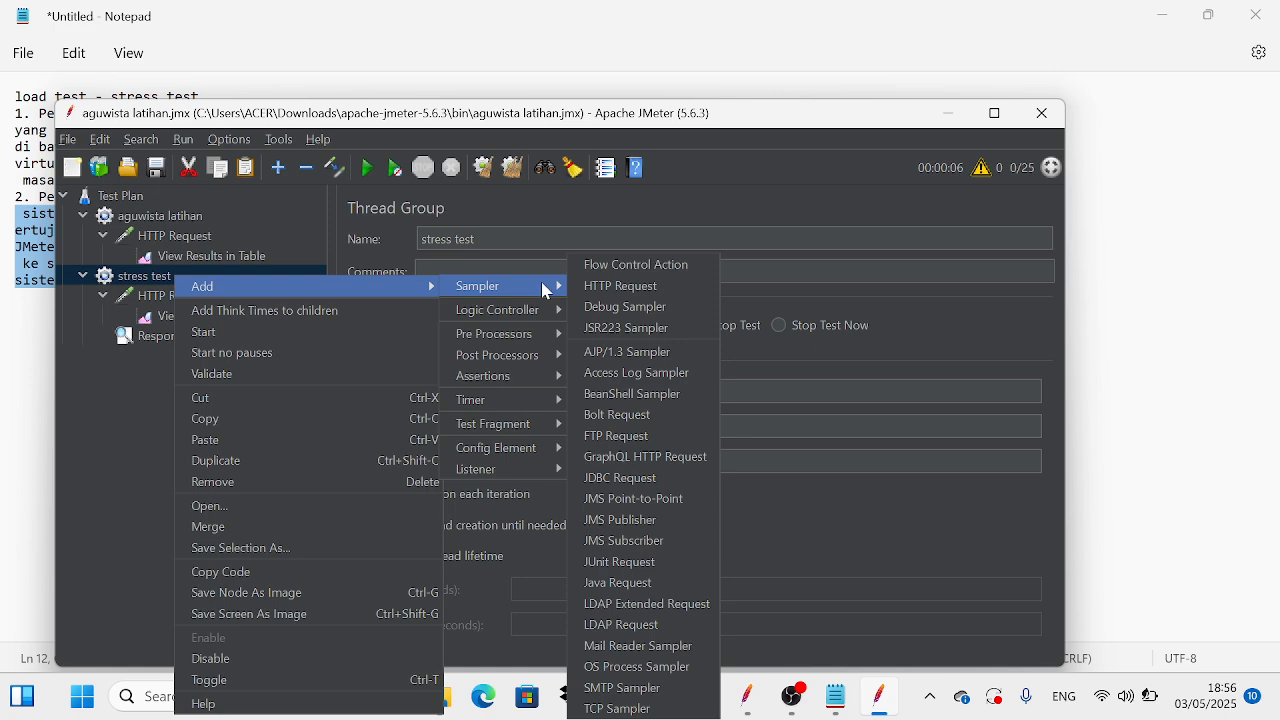
left_click(610, 289)
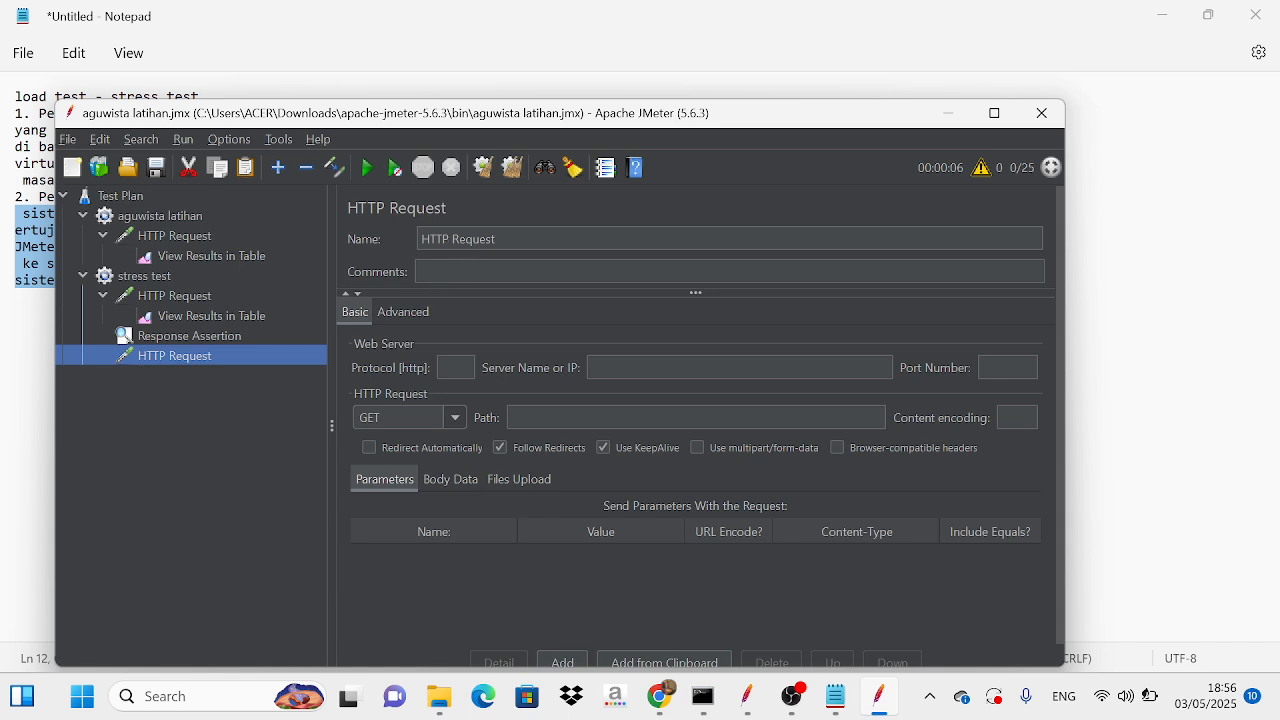
Step: Rename the new HTTP Request as "homepage"
left_click(497, 239)
key("BackSpace")
key("BackSpace")
key("BackSpace")
key("BackSpace")
key("BackSpace")
key("BackSpace")
key("BackSpace")
key("BackSpace")
key("BackSpace")
key("BackSpace")
key("BackSpace")
key("BackSpace")
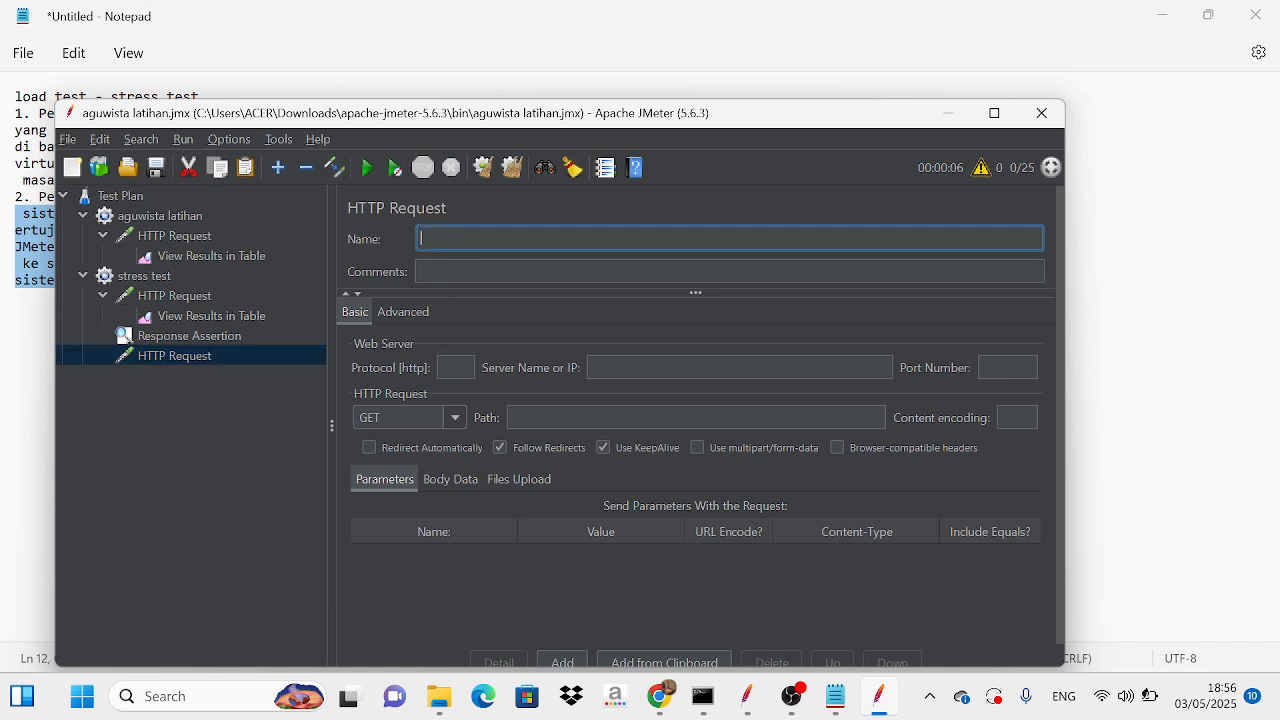
type("homepage")
Step: Paste "usnkolaka.siakadcloud" as the homepage request's server name
left_click(700, 368)
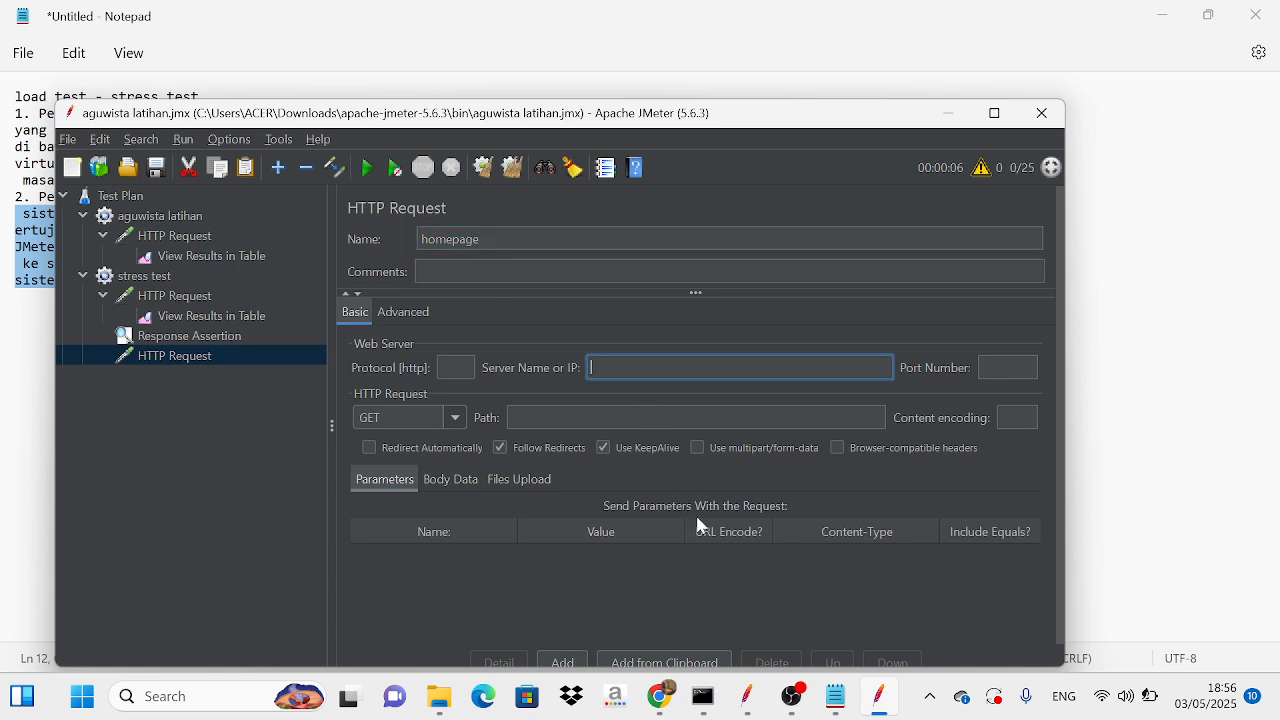
mouse_move(836, 697)
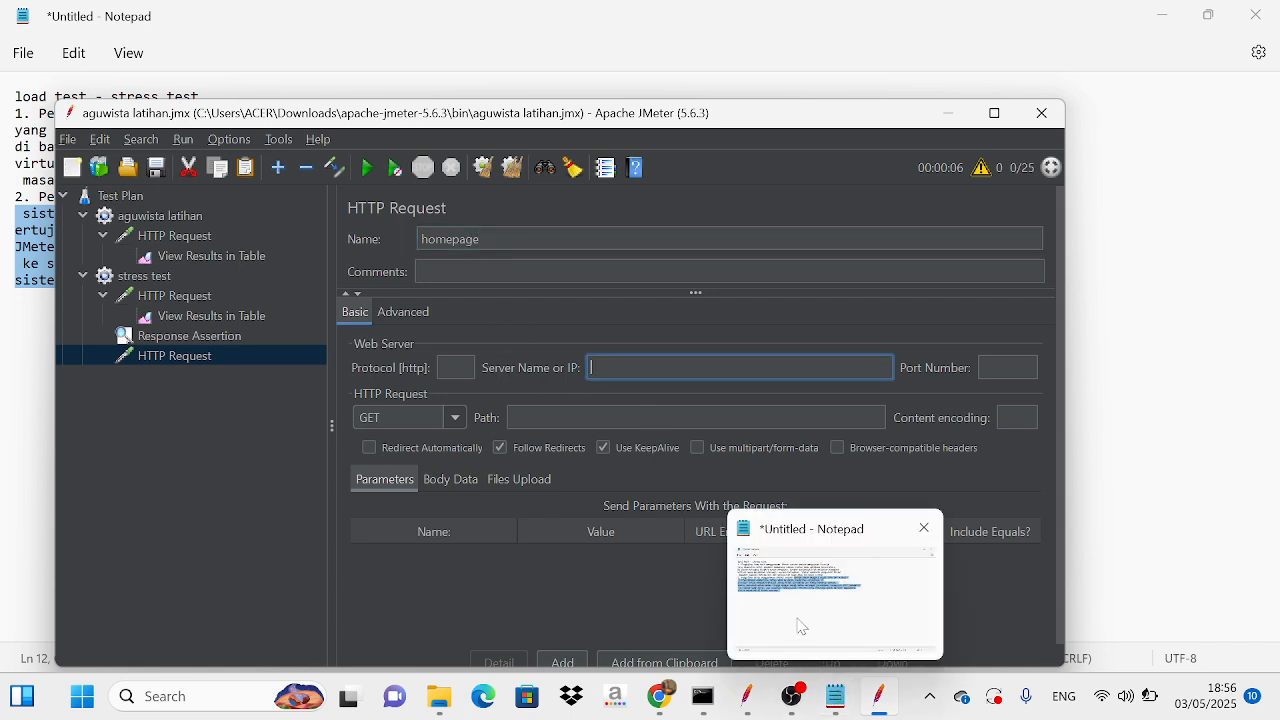
mouse_move(802, 628)
type("usnkolaka.siakadcloud")
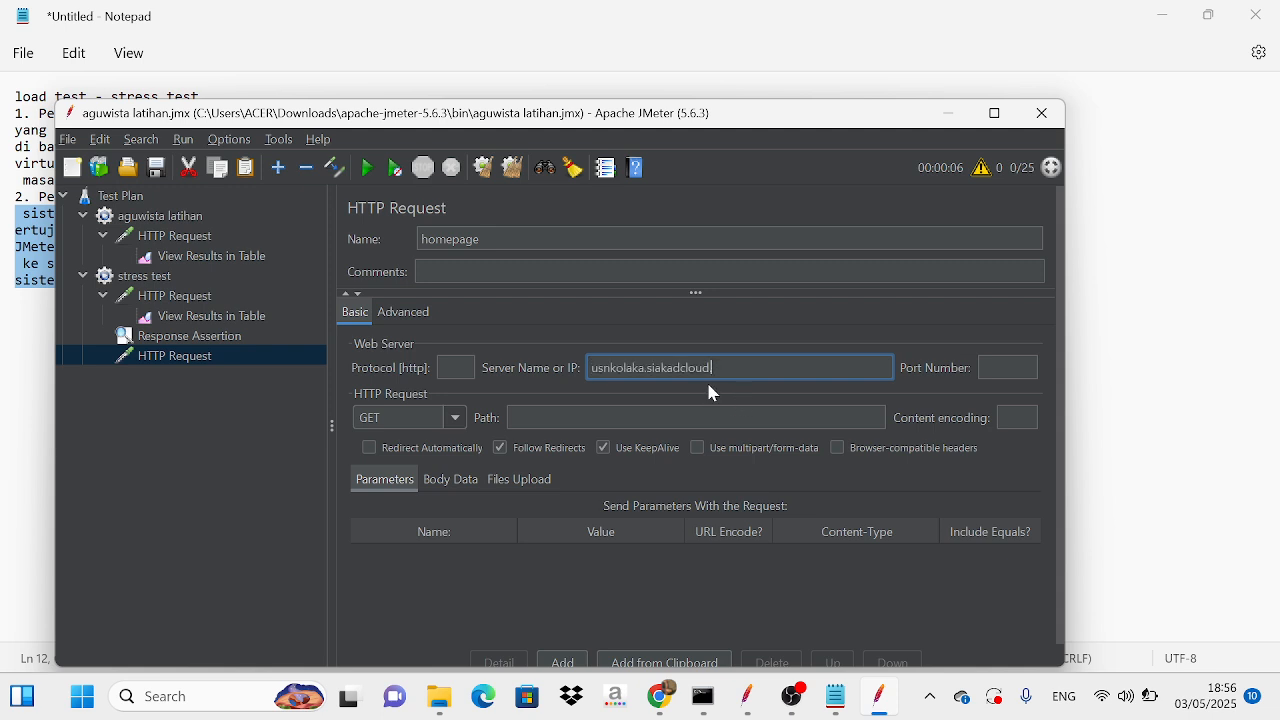
Step: Switch to Chrome and try to copy "/gate/login" from the academic site's address into the homepage request's path in JMeter
left_click(620, 417)
mouse_move(660, 697)
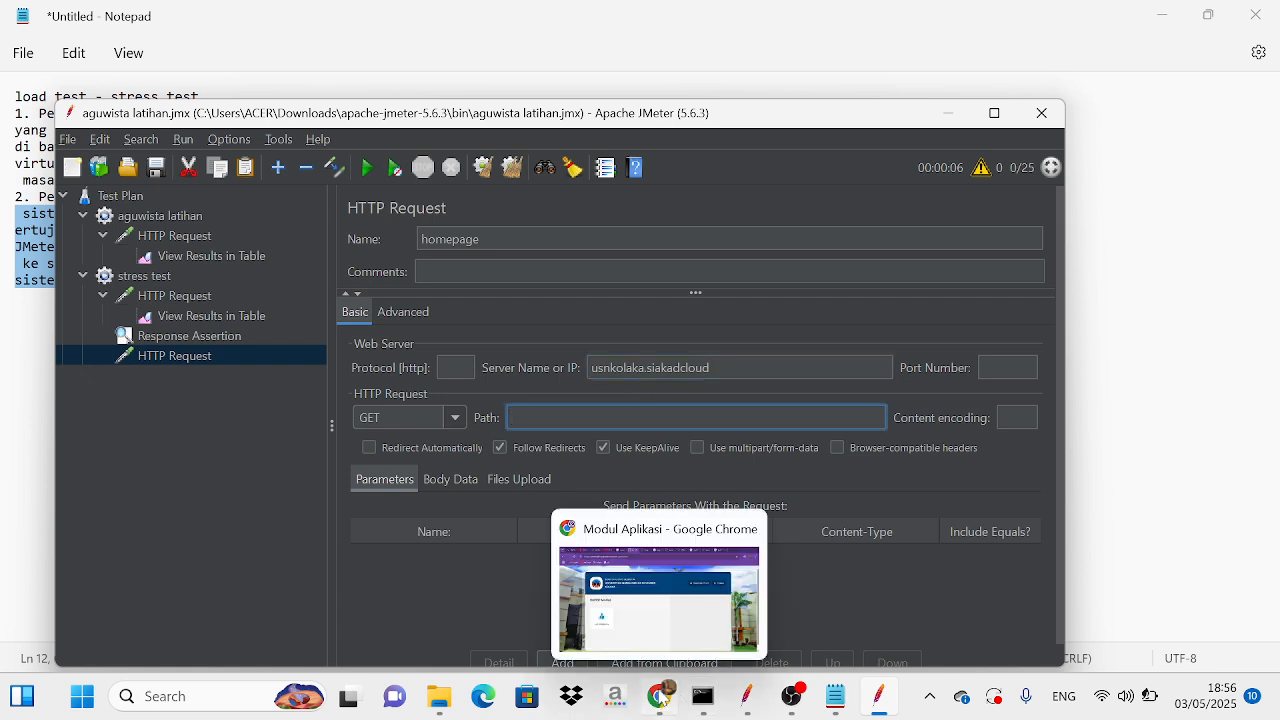
left_click(655, 626)
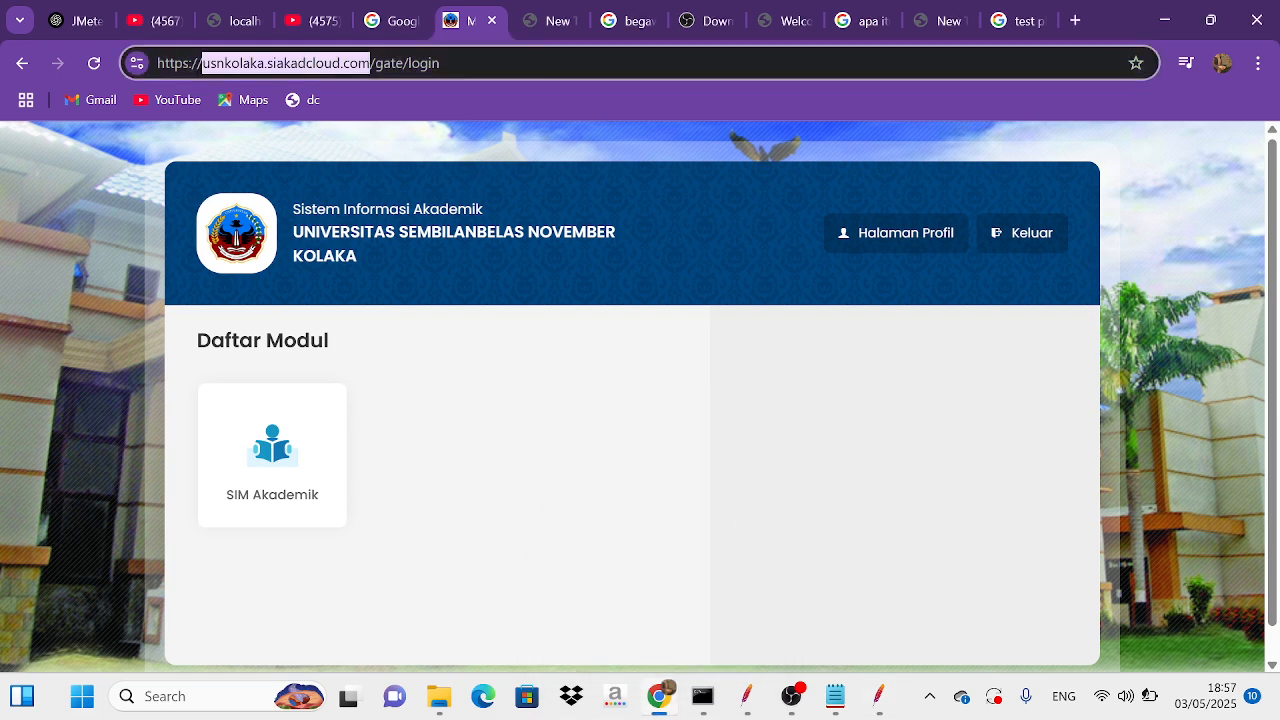
left_click_drag(370, 63, 442, 63)
type("usnkolaka.siakadcloud.")
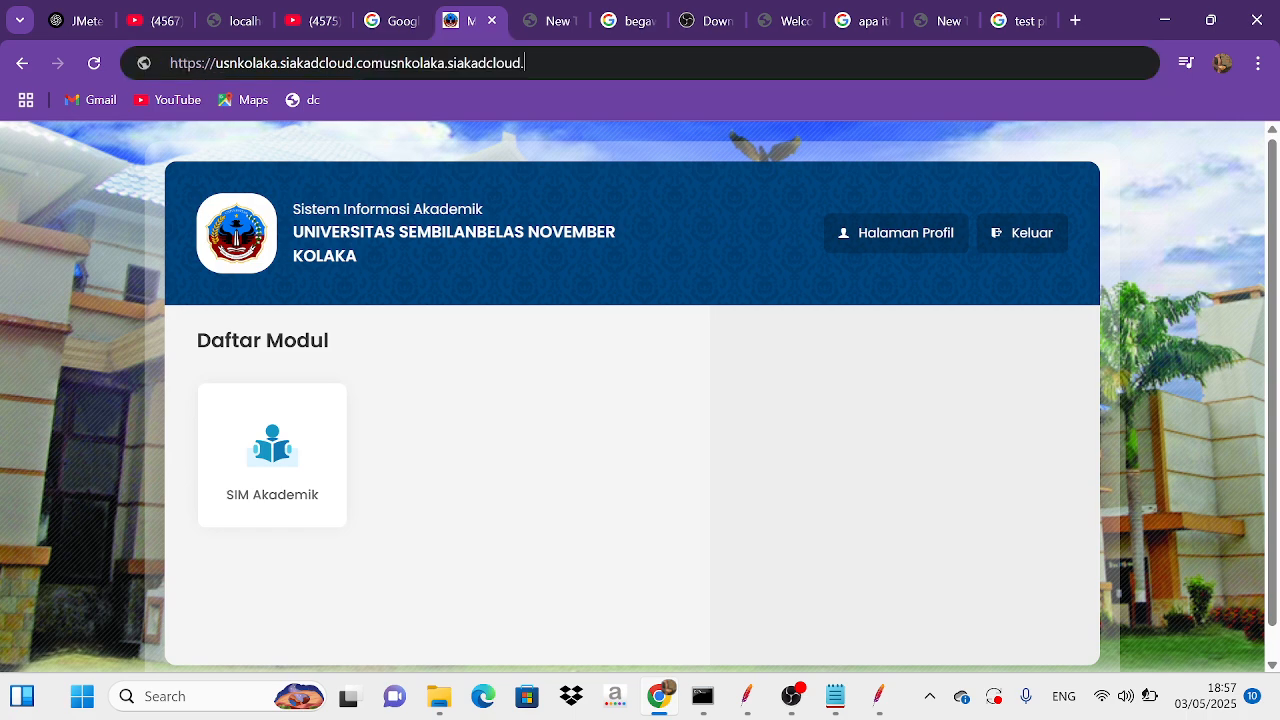
mouse_move(890, 705)
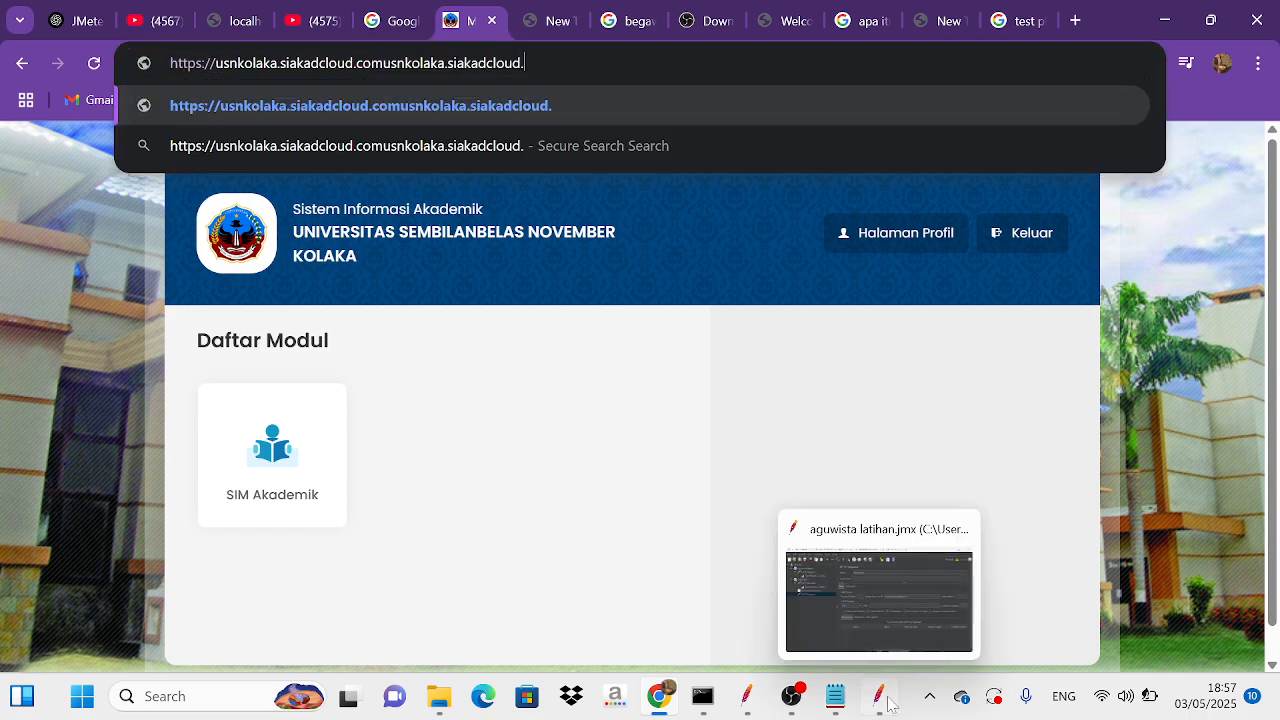
left_click(848, 601)
type("usnkolaka.siakadcloud.")
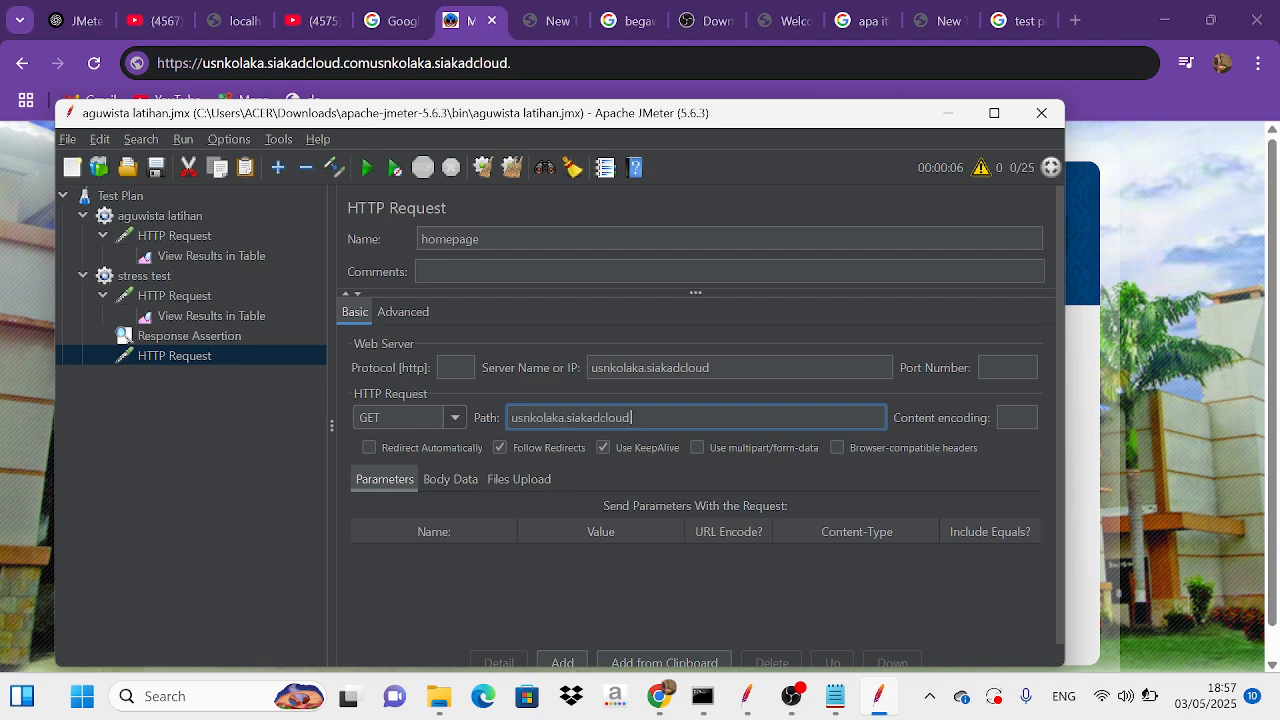
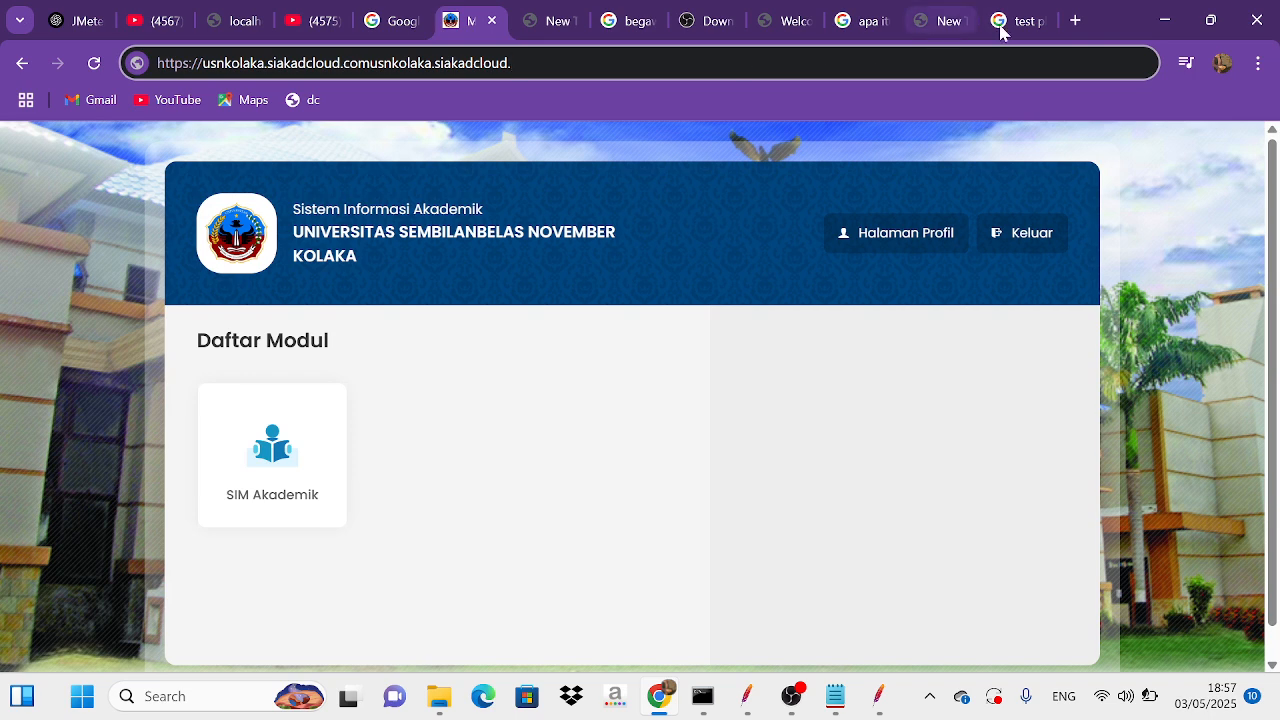
Step: In a new browser tab, search Google for "siakad usn ac id" and open the university's academic login page
left_click(1075, 20)
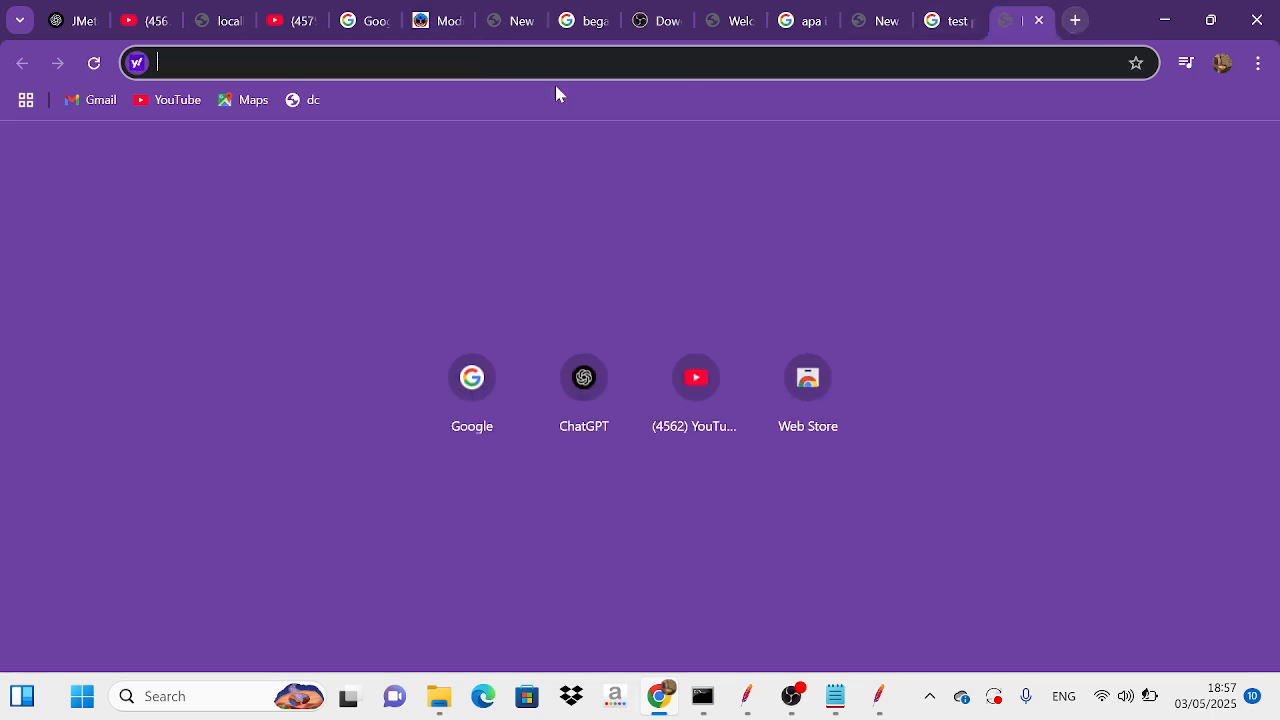
left_click(485, 400)
type("s")
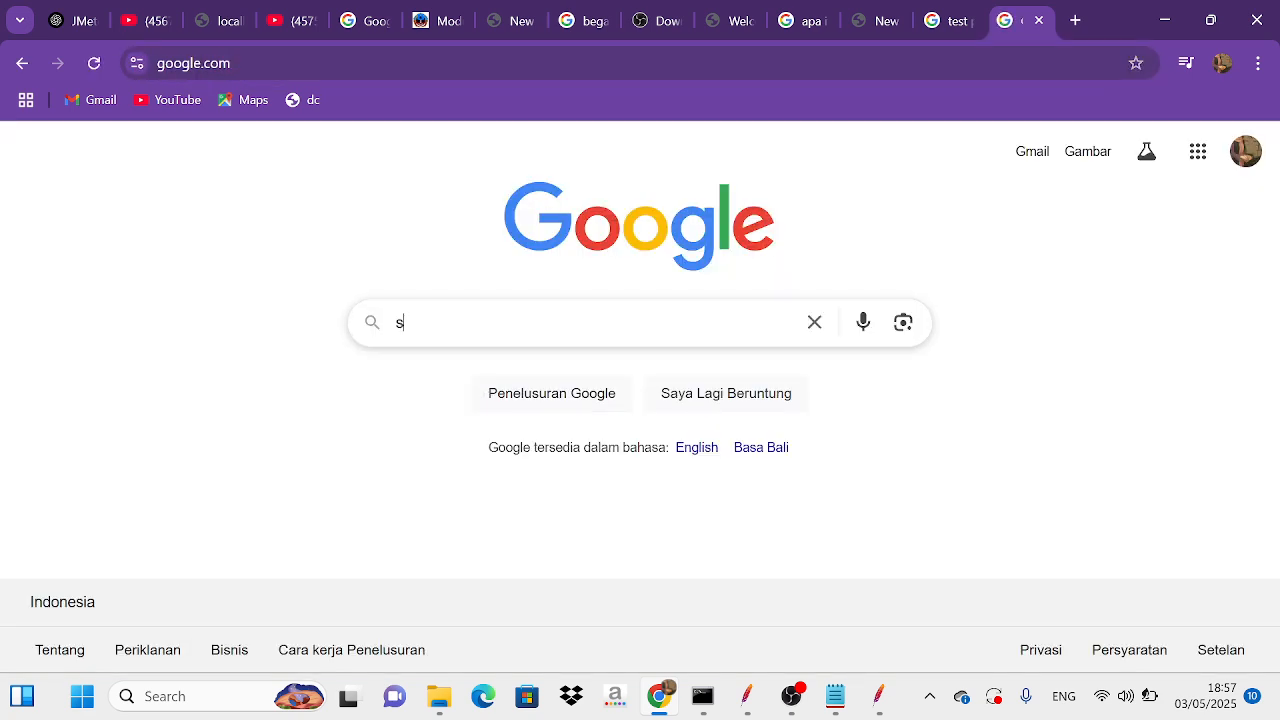
type("ia")
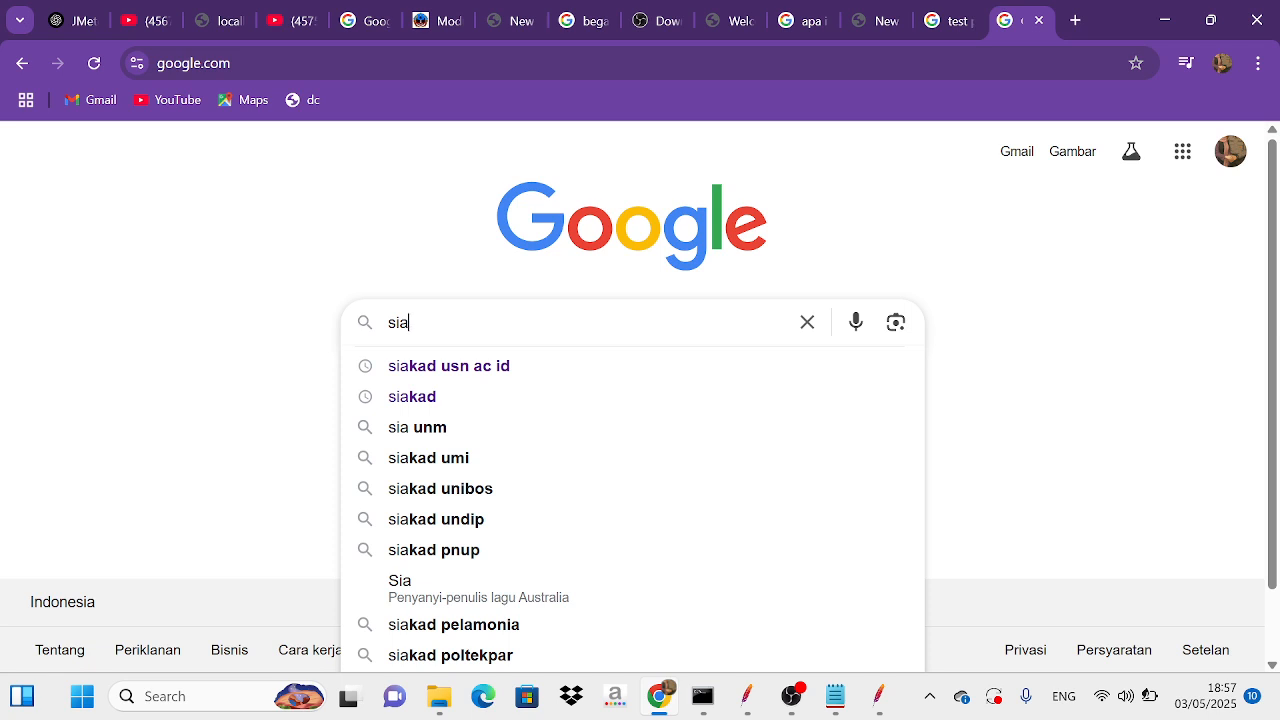
left_click(475, 368)
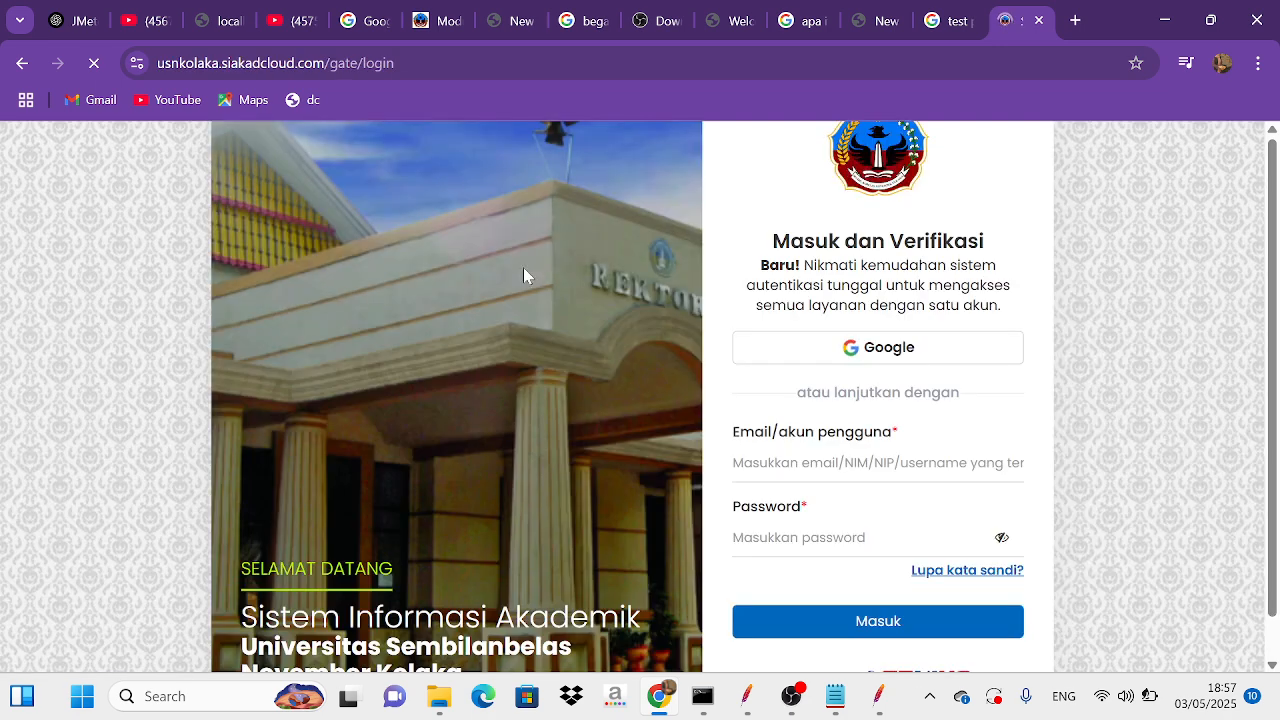
Step: Copy "/gate/login" from the login page's address and return to the aguwista latihan.jmx test plan in JMeter
left_click_drag(322, 64, 405, 67)
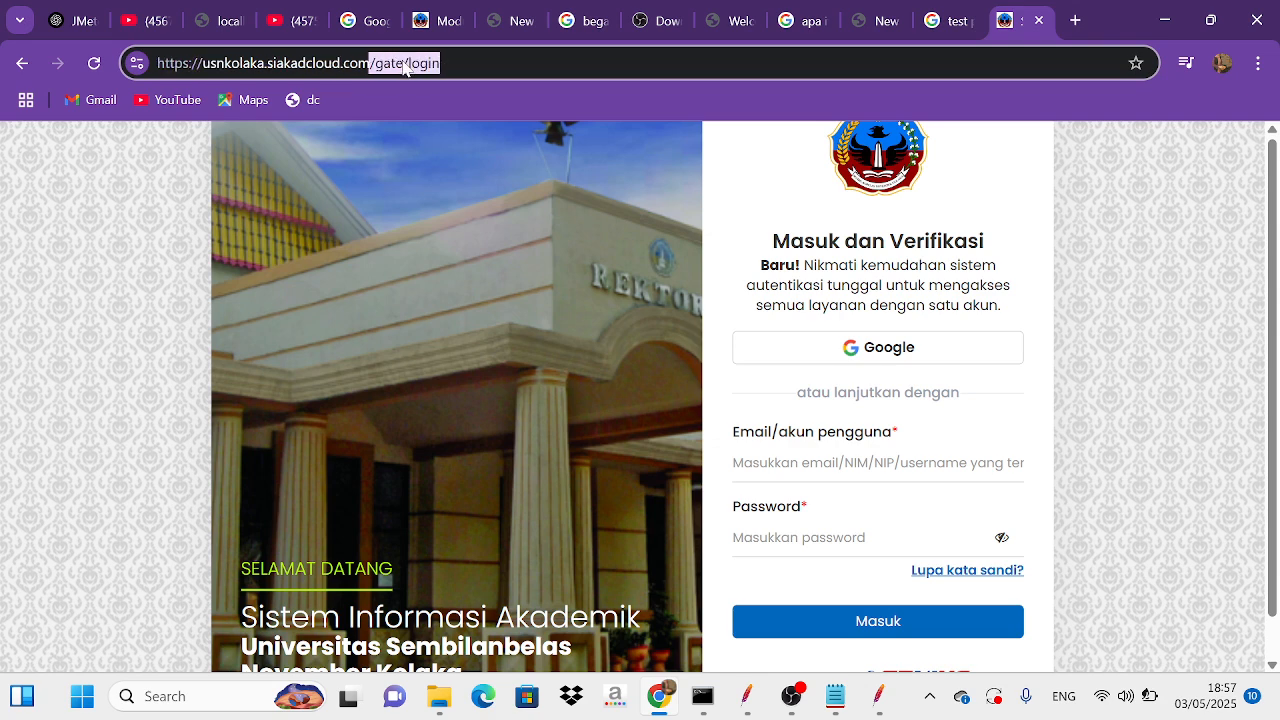
mouse_move(878, 696)
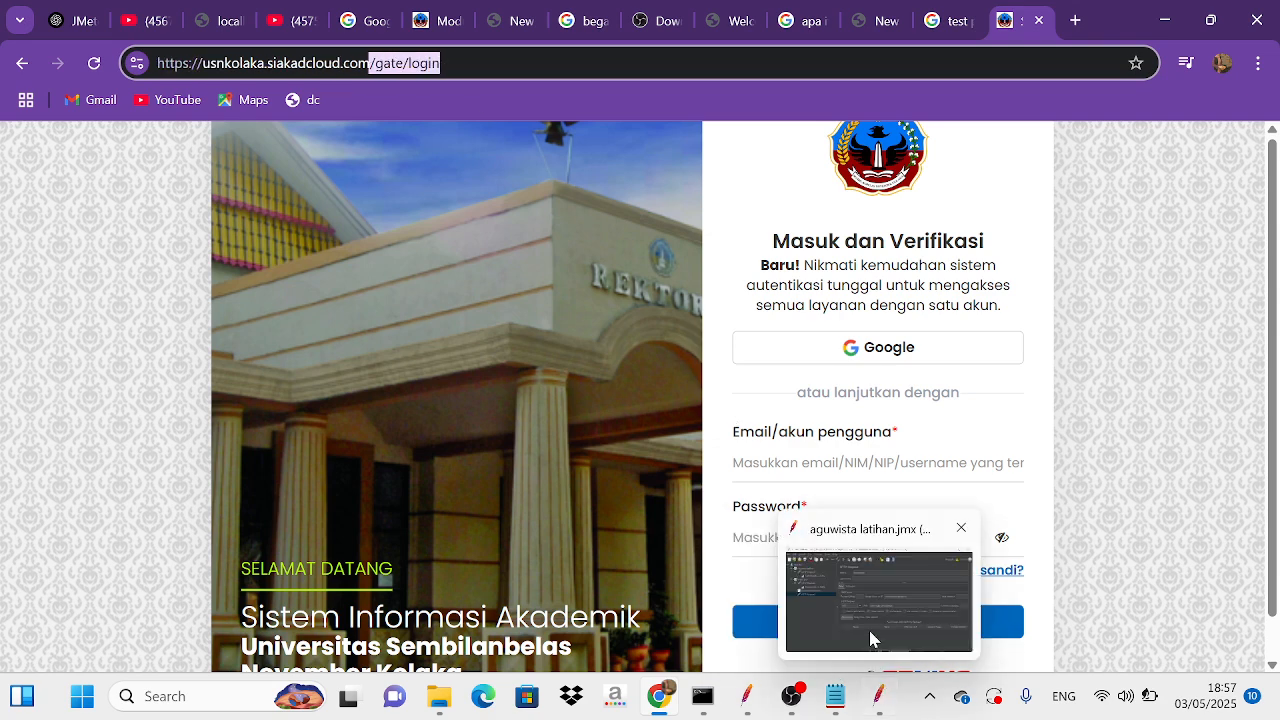
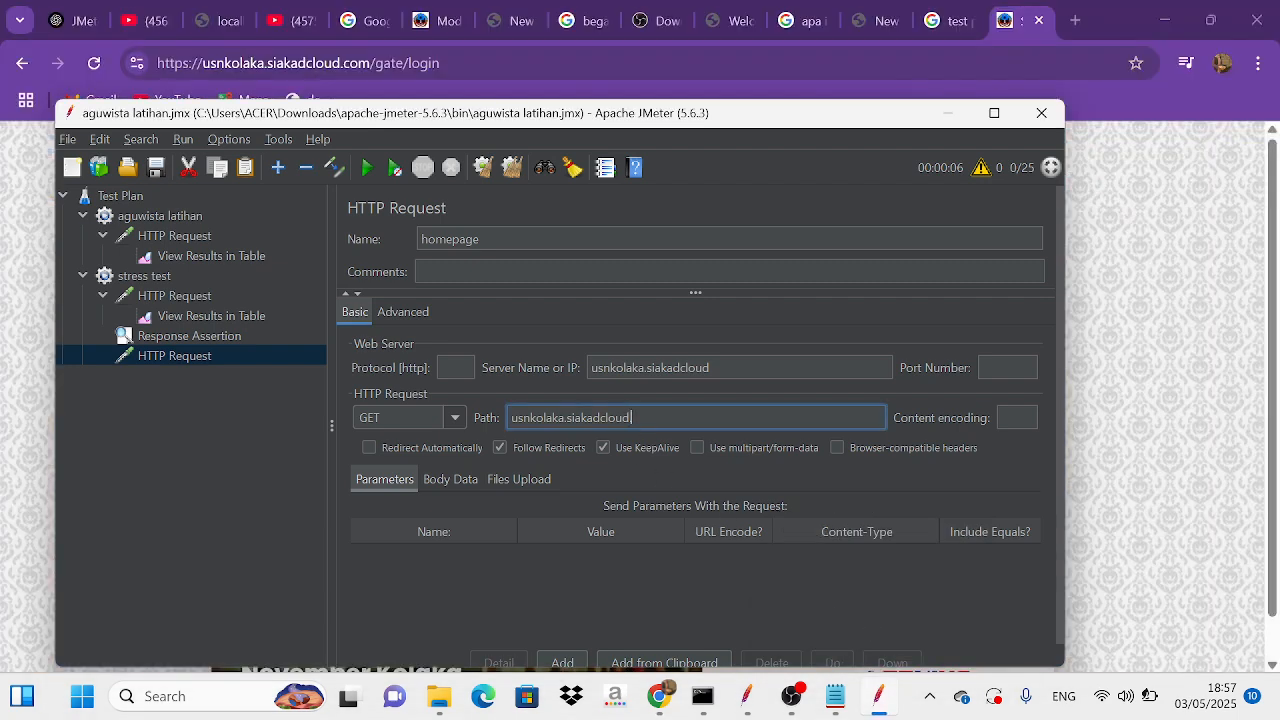
key("BackSpace")
key("BackSpace")
key("BackSpace")
key("BackSpace")
key("BackSpace")
key("BackSpace")
key("BackSpace")
key("BackSpace")
key("BackSpace")
key("BackSpace")
key("BackSpace")
key("BackSpace")
key("BackSpace")
key("BackSpace")
key("BackSpace")
key("BackSpace")
key("BackSpace")
key("BackSpace")
key("BackSpace")
key("BackSpace")
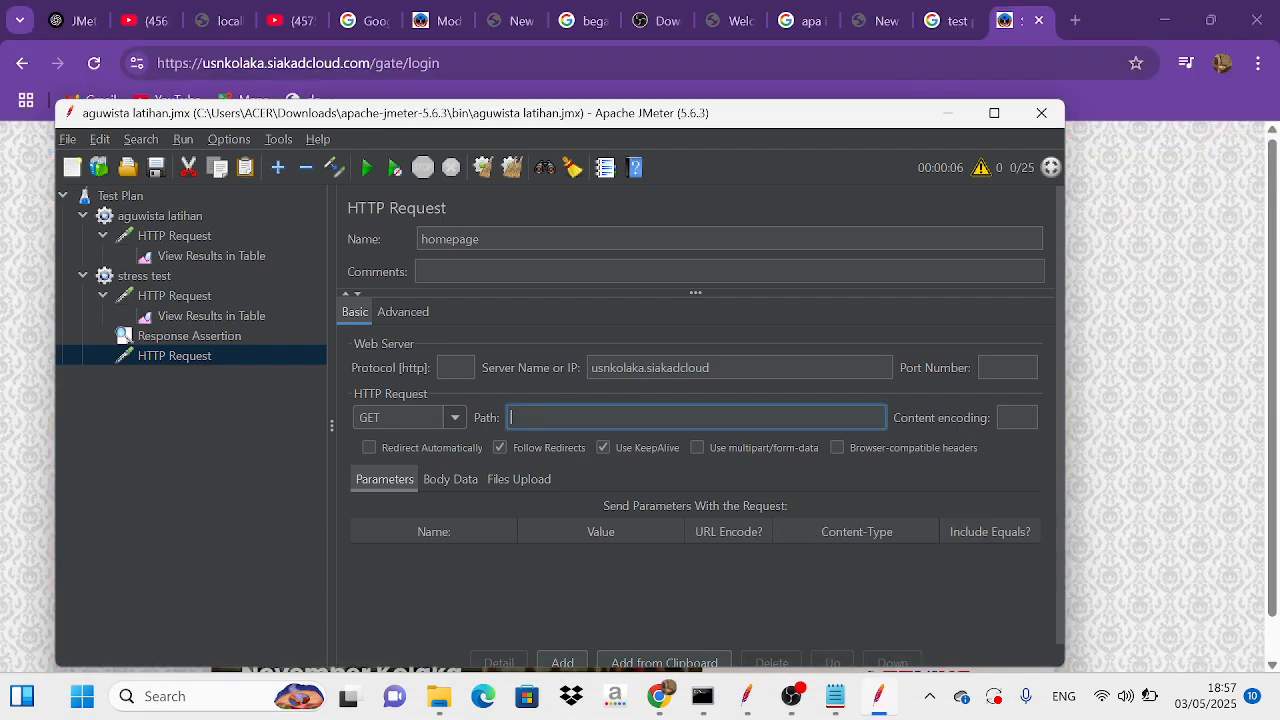
Step: Replace the homepage request's path with /gate/login
type("/gate/login")
Step: Add a View Results in Table listener to the homepage request
right_click(249, 352)
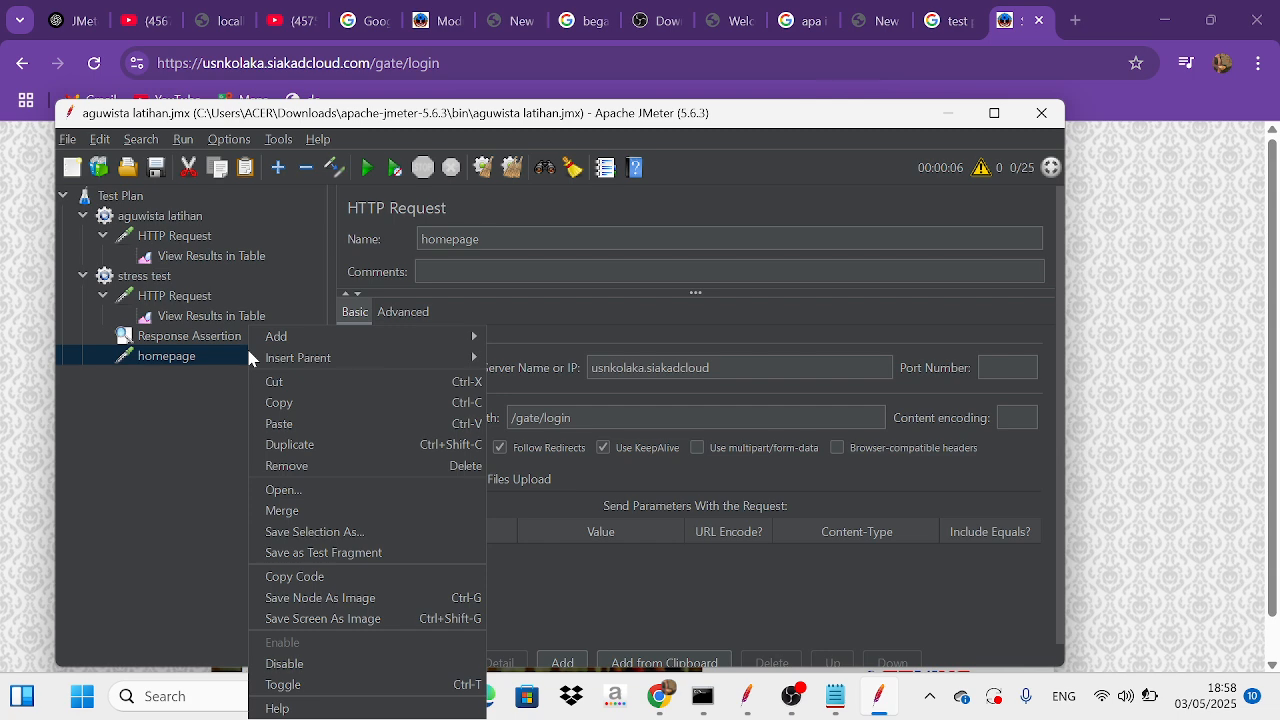
mouse_move(282, 338)
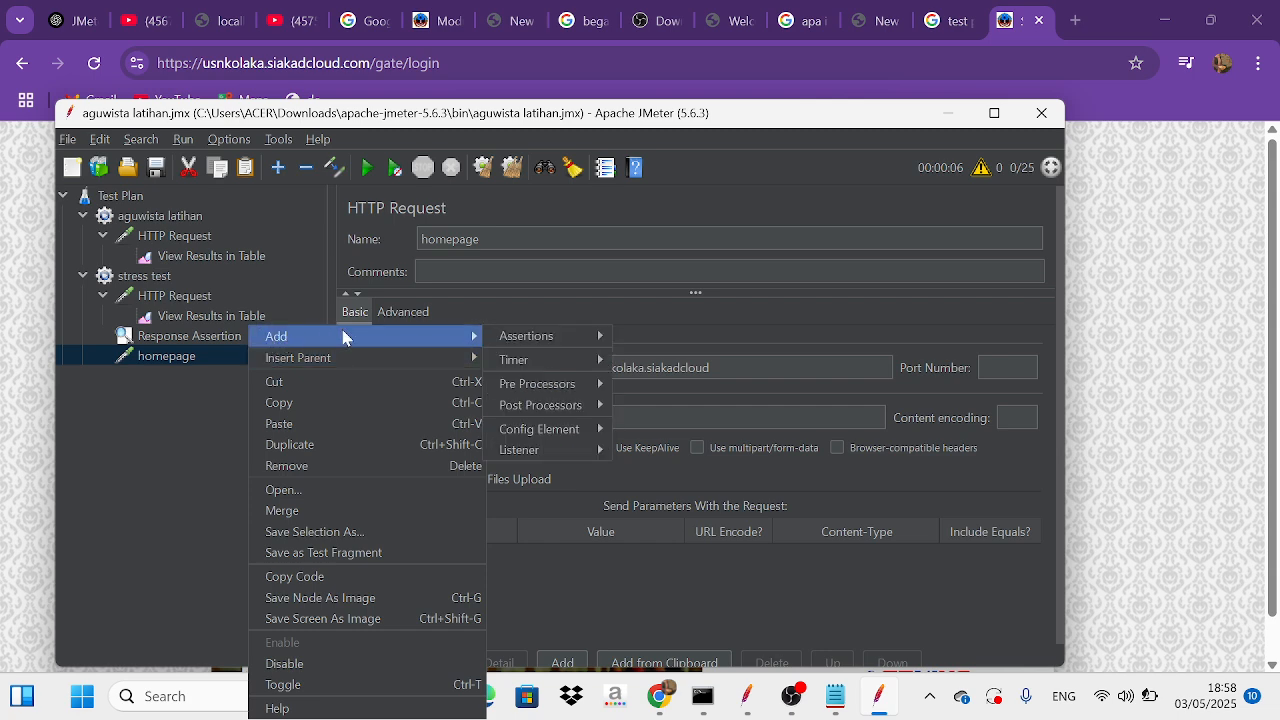
mouse_move(552, 460)
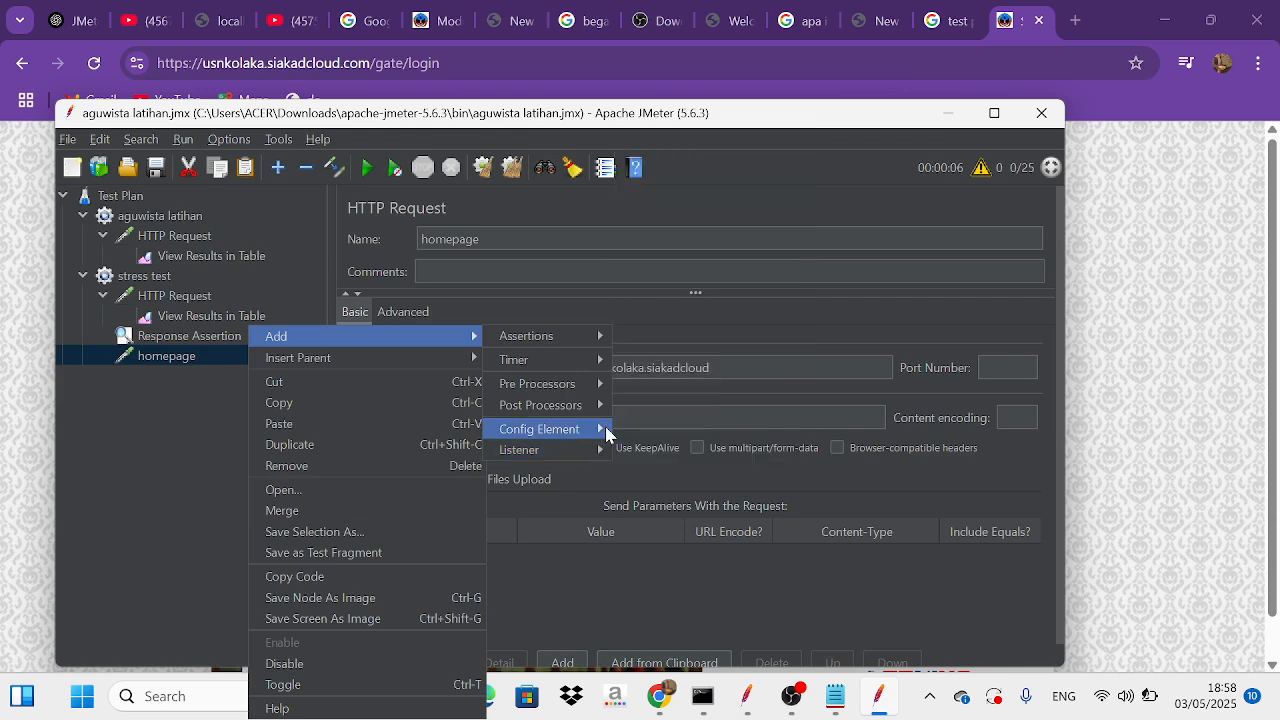
mouse_move(590, 430)
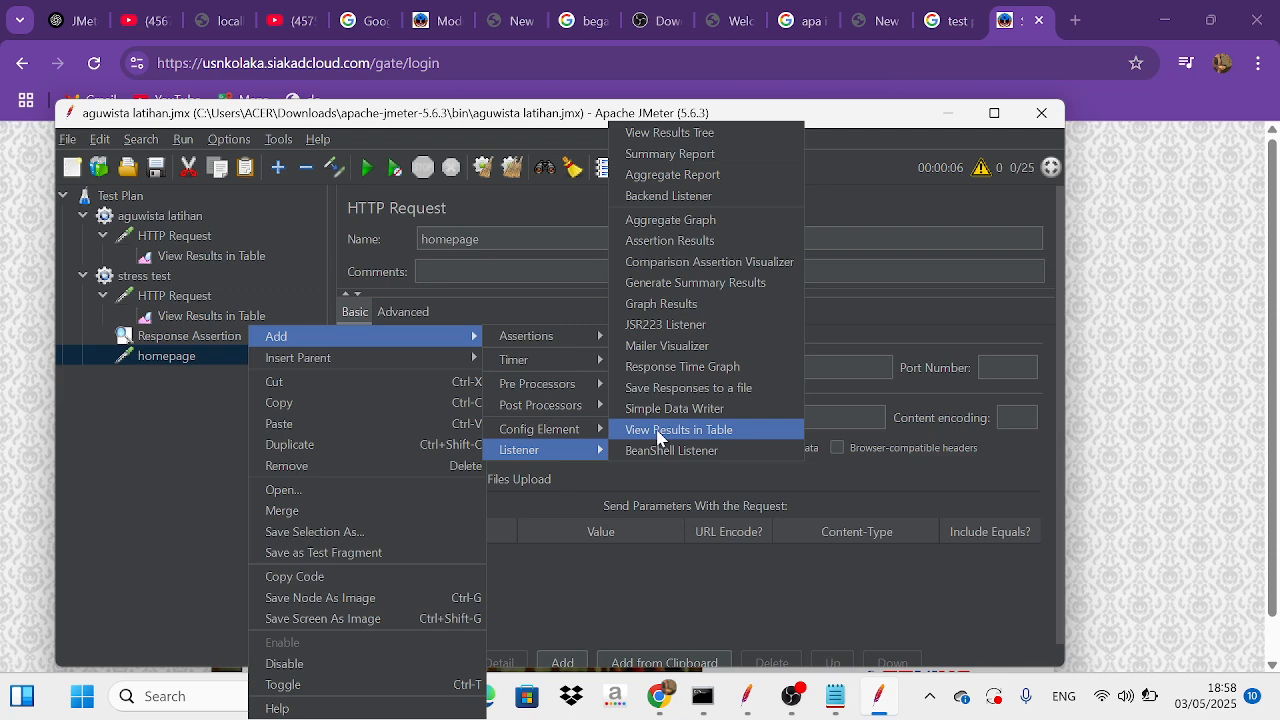
left_click(658, 430)
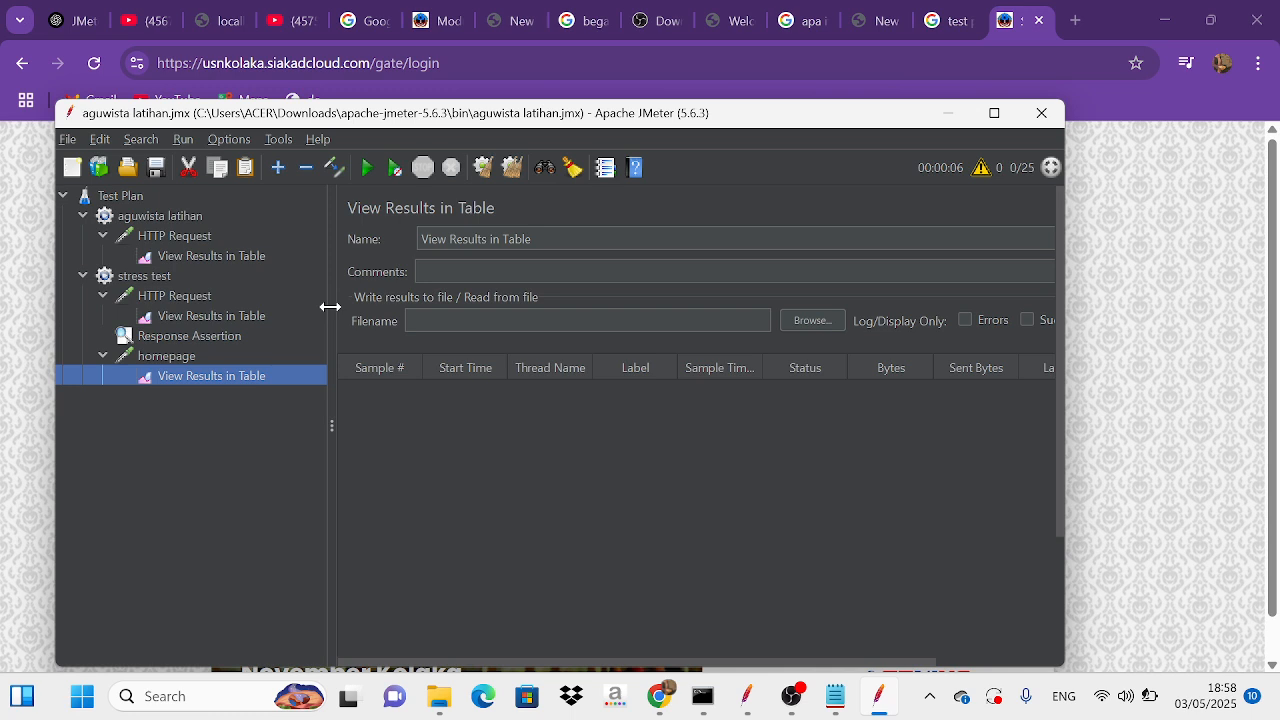
Step: Run the test plan and follow the incoming samples in the homepage results table
left_click(368, 176)
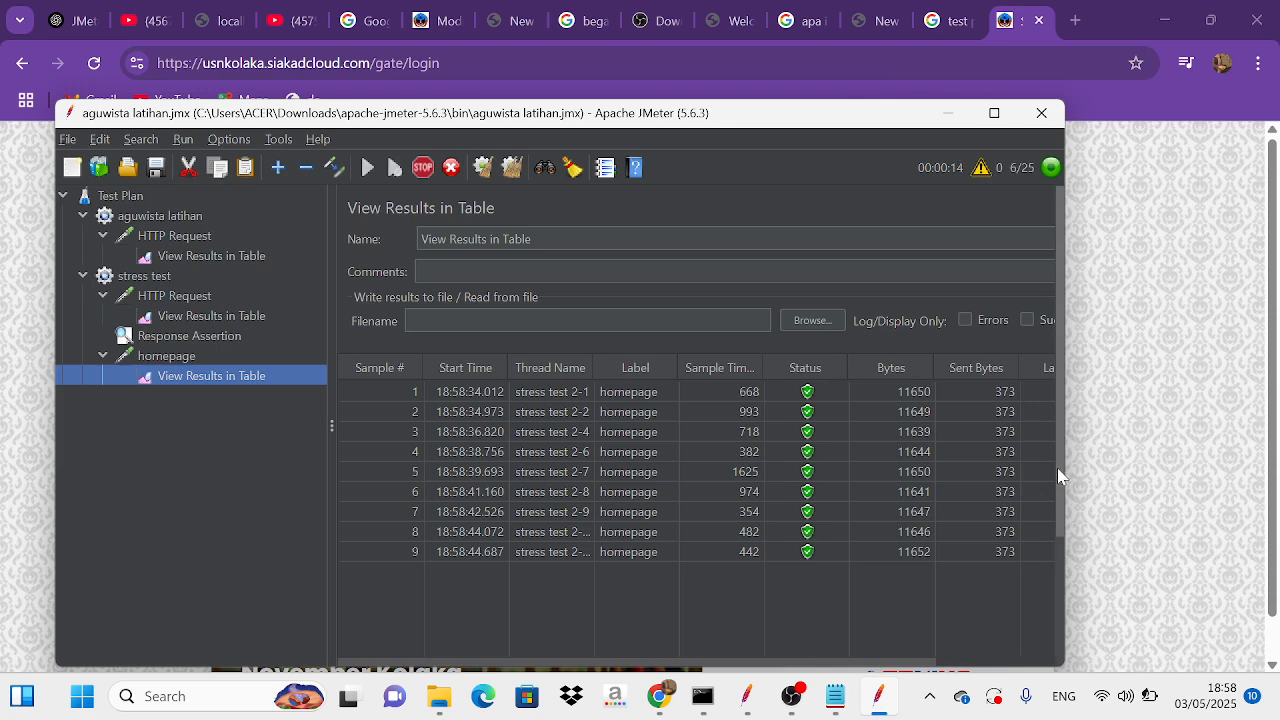
left_click_drag(1060, 476, 1072, 575)
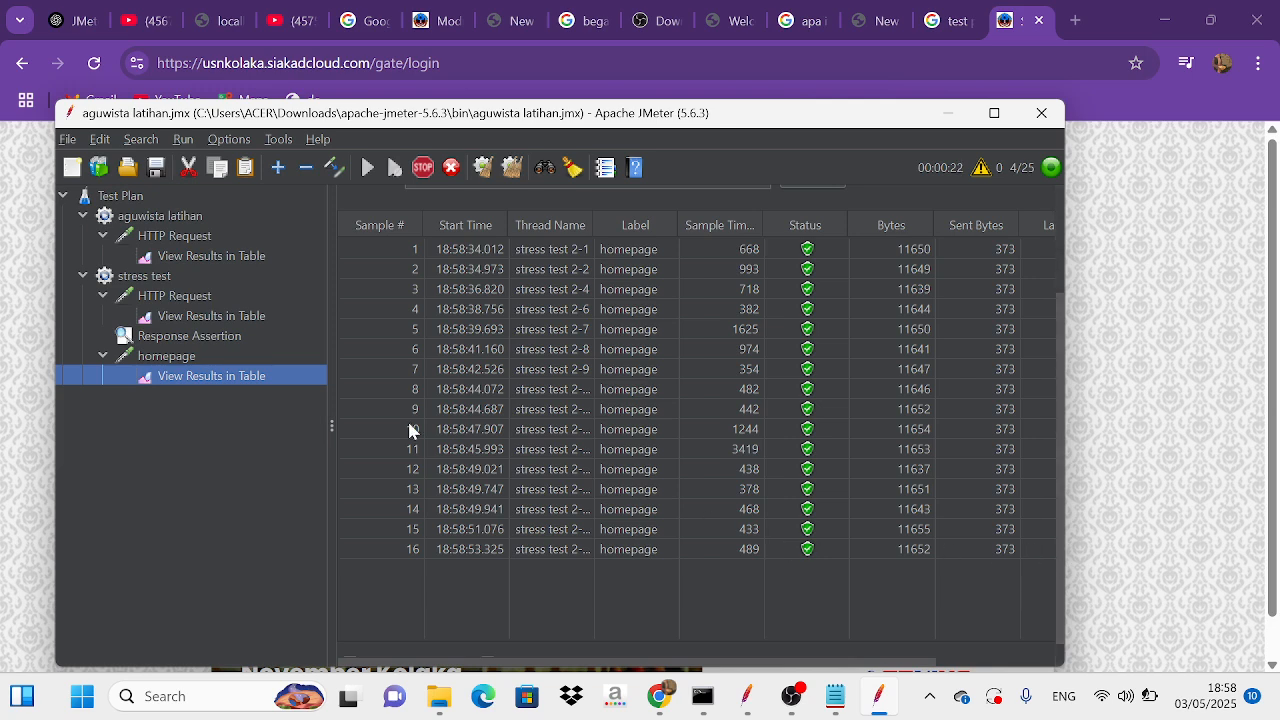
Step: Check the stress test thread group's settings and compare the result tables of its homepage and HTTP Request samplers
left_click(199, 272)
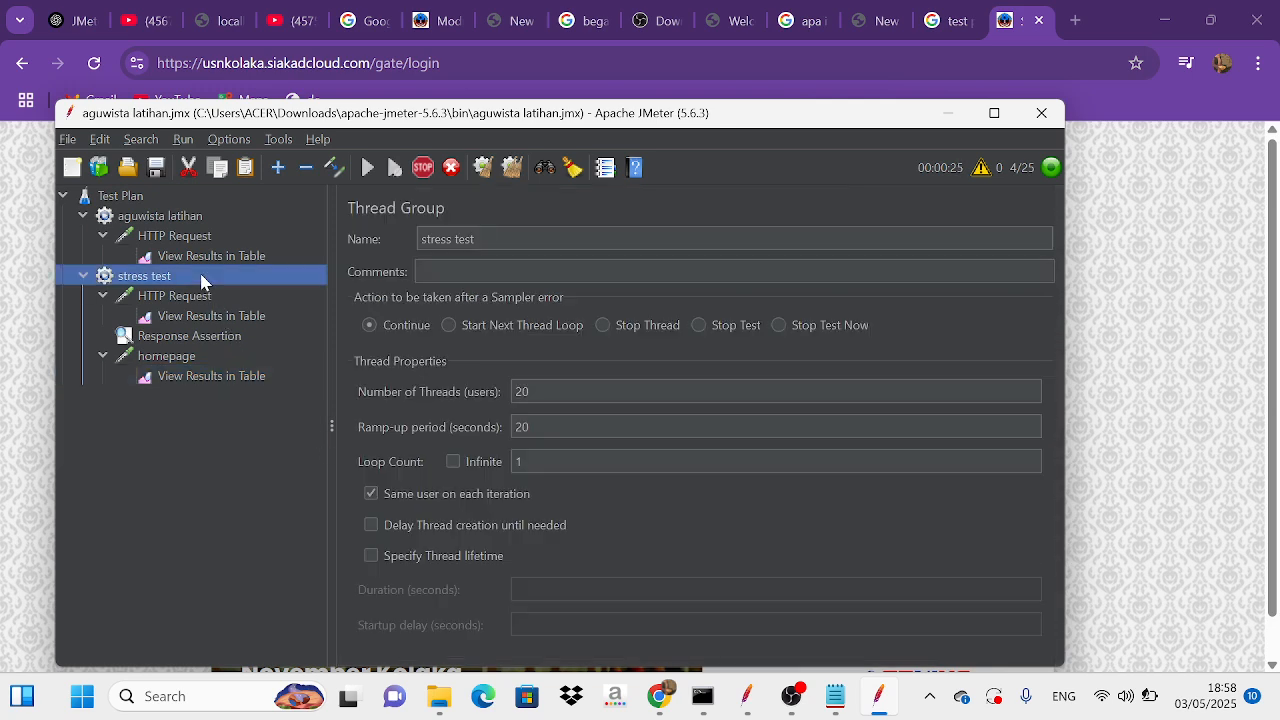
left_click(178, 380)
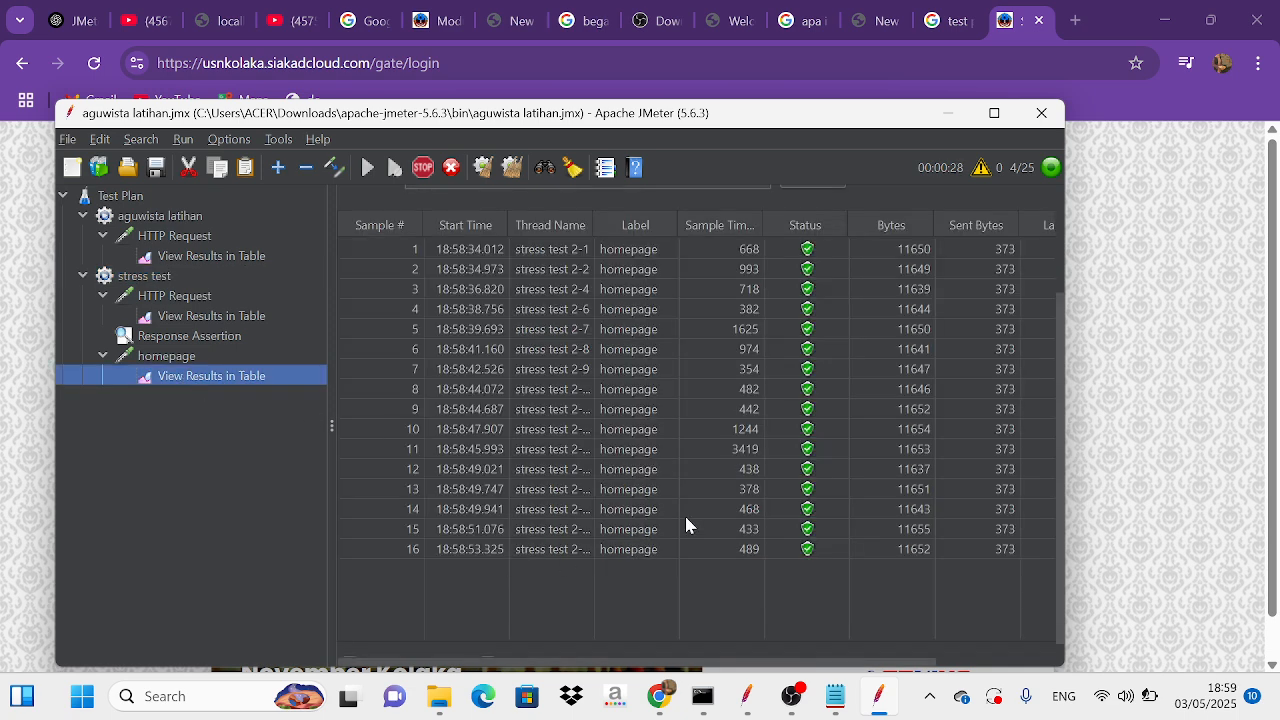
left_click_drag(1060, 534, 1082, 595)
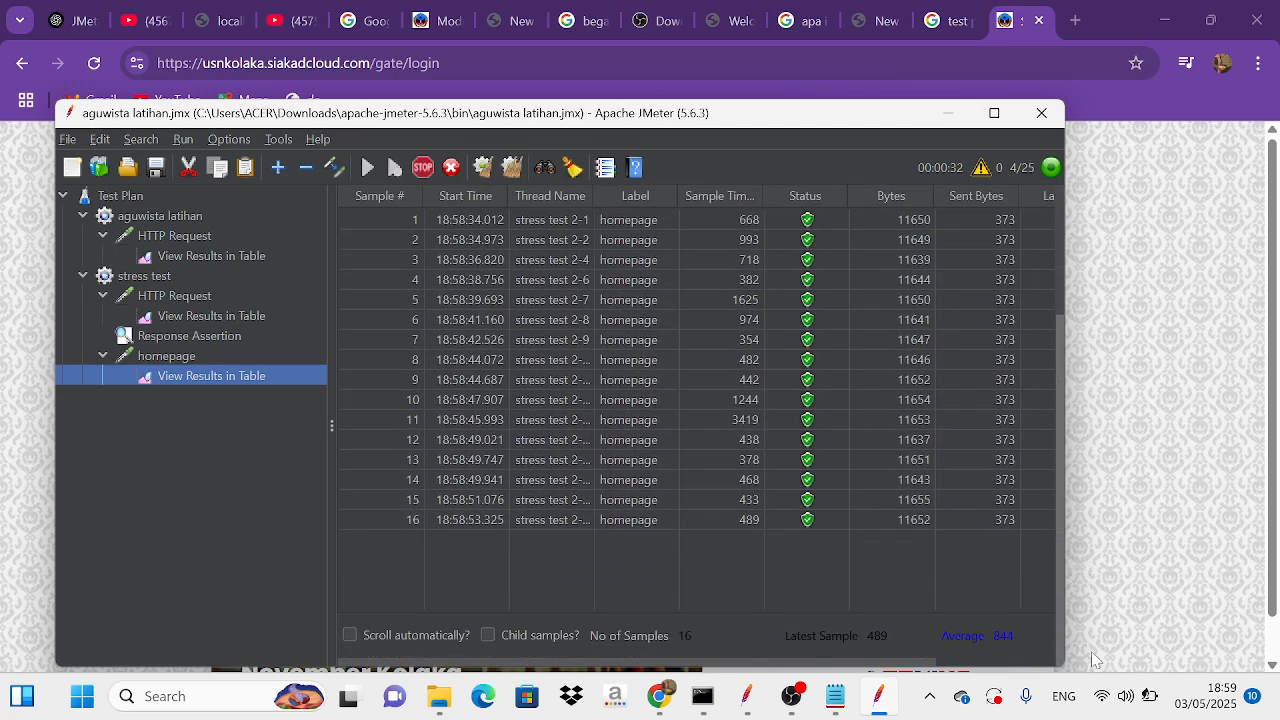
left_click(782, 524)
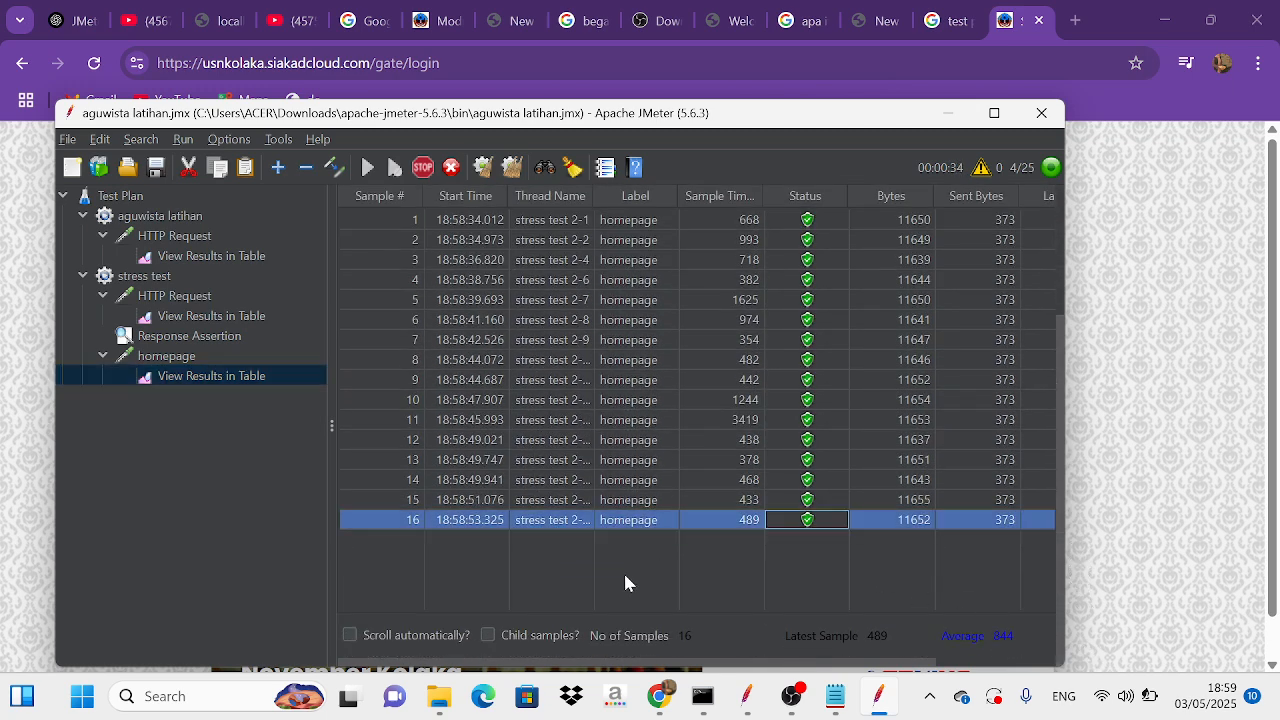
left_click(130, 495)
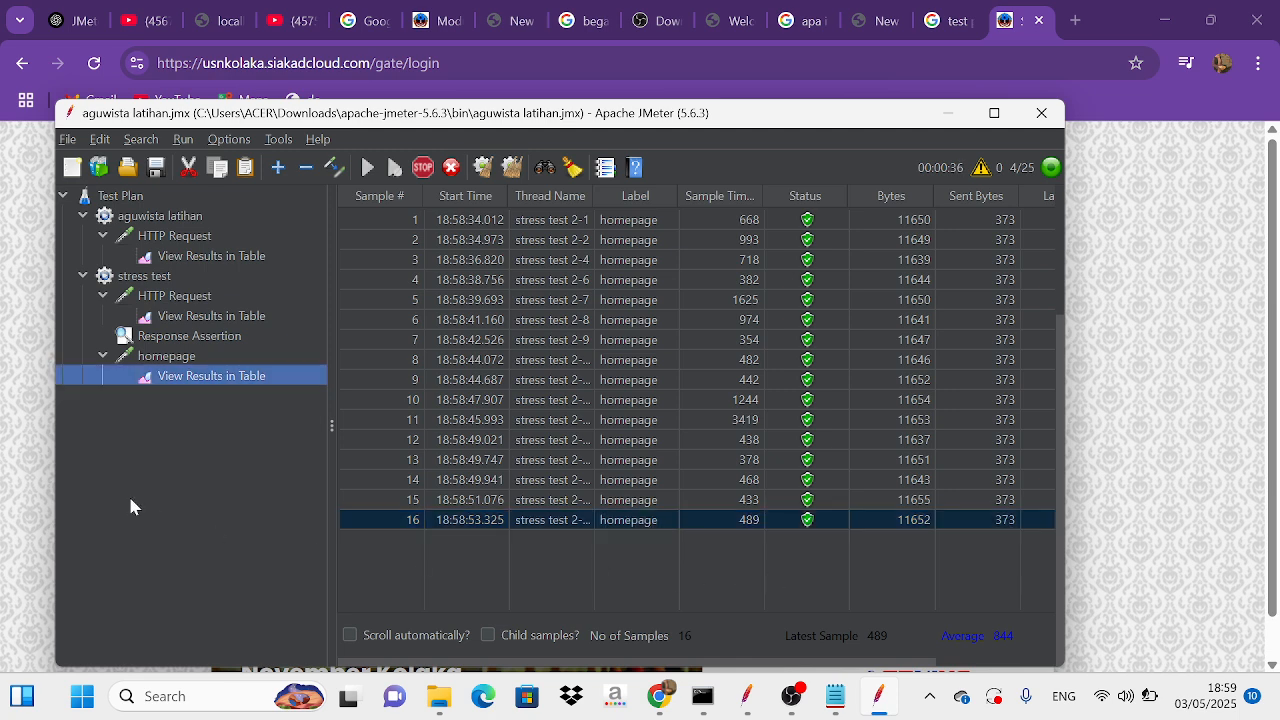
left_click(197, 320)
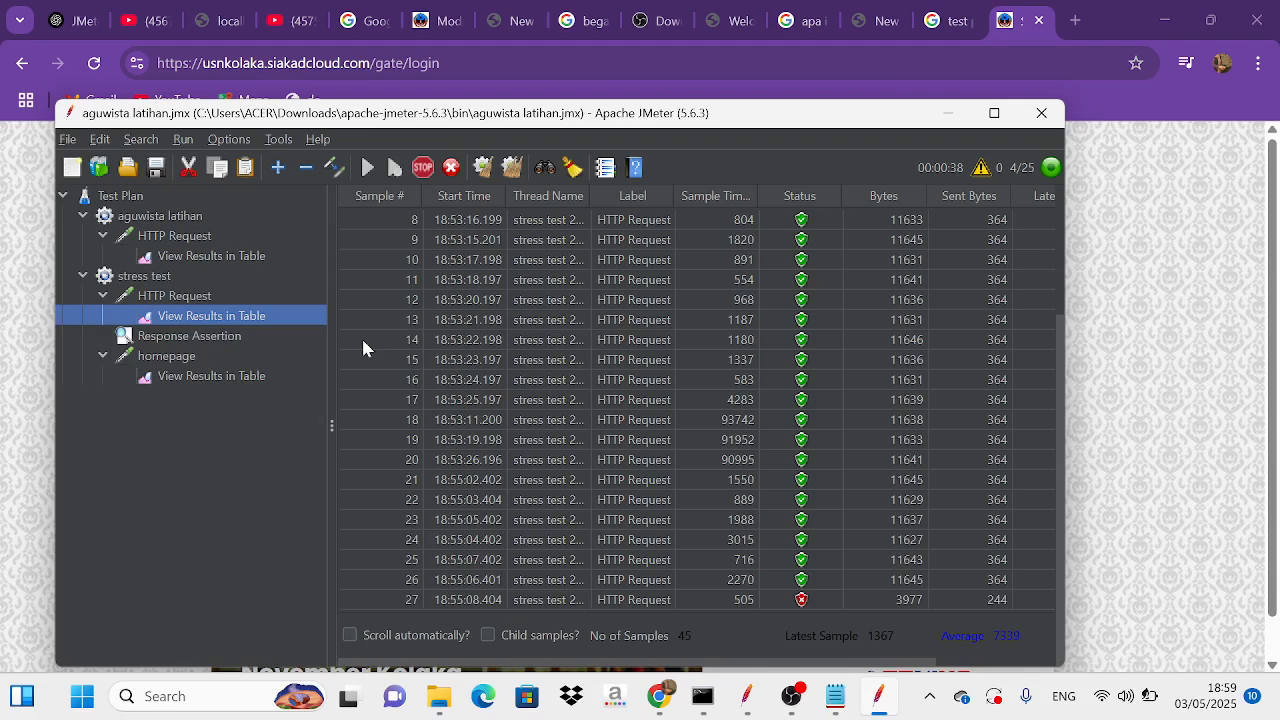
left_click(221, 383)
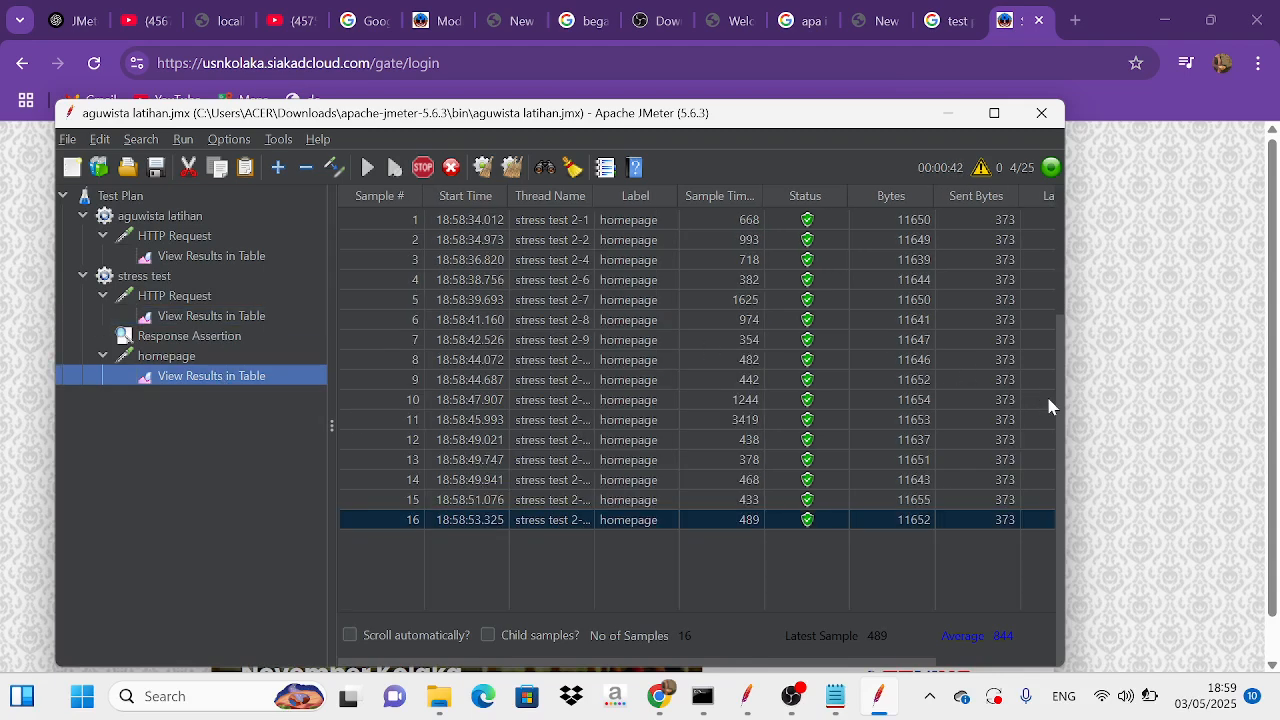
Step: Examine the homepage results table across all columns, including latency and connect time, and its summary line
left_click_drag(1061, 404, 1012, 207)
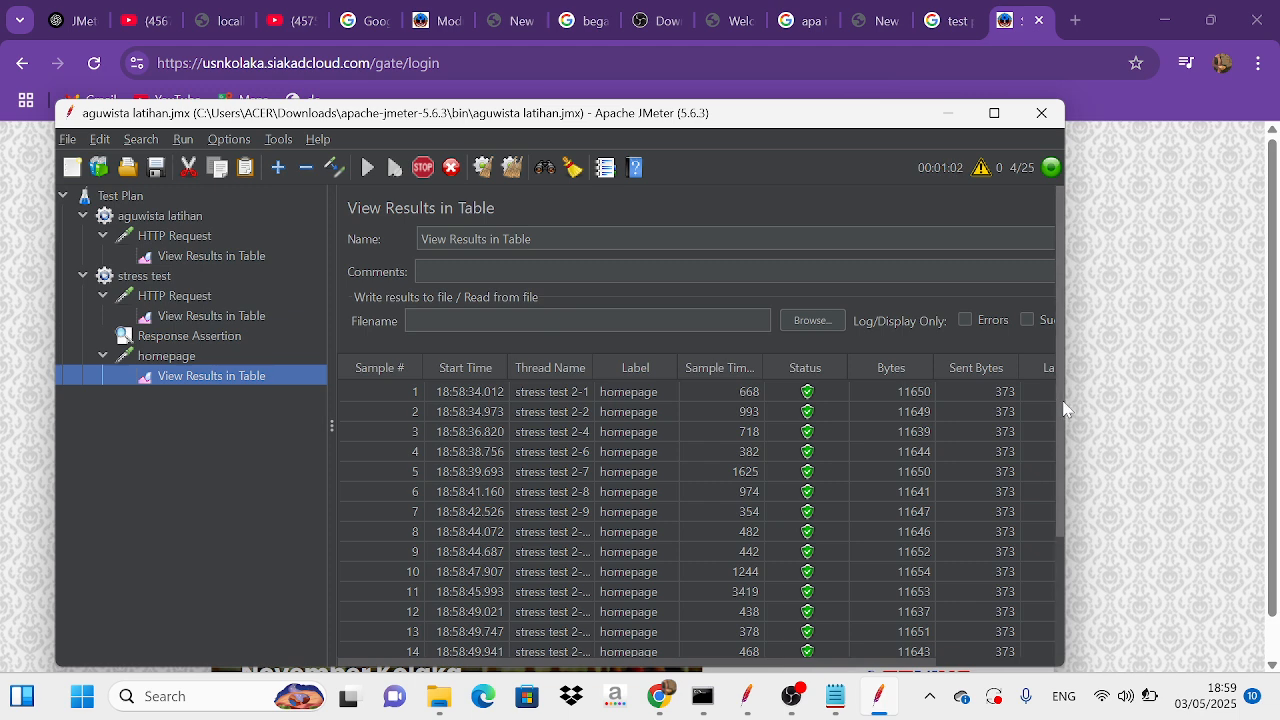
mouse_move(718, 670)
left_mouse_down()
mouse_move(846, 655)
mouse_move(735, 660)
left_mouse_up()
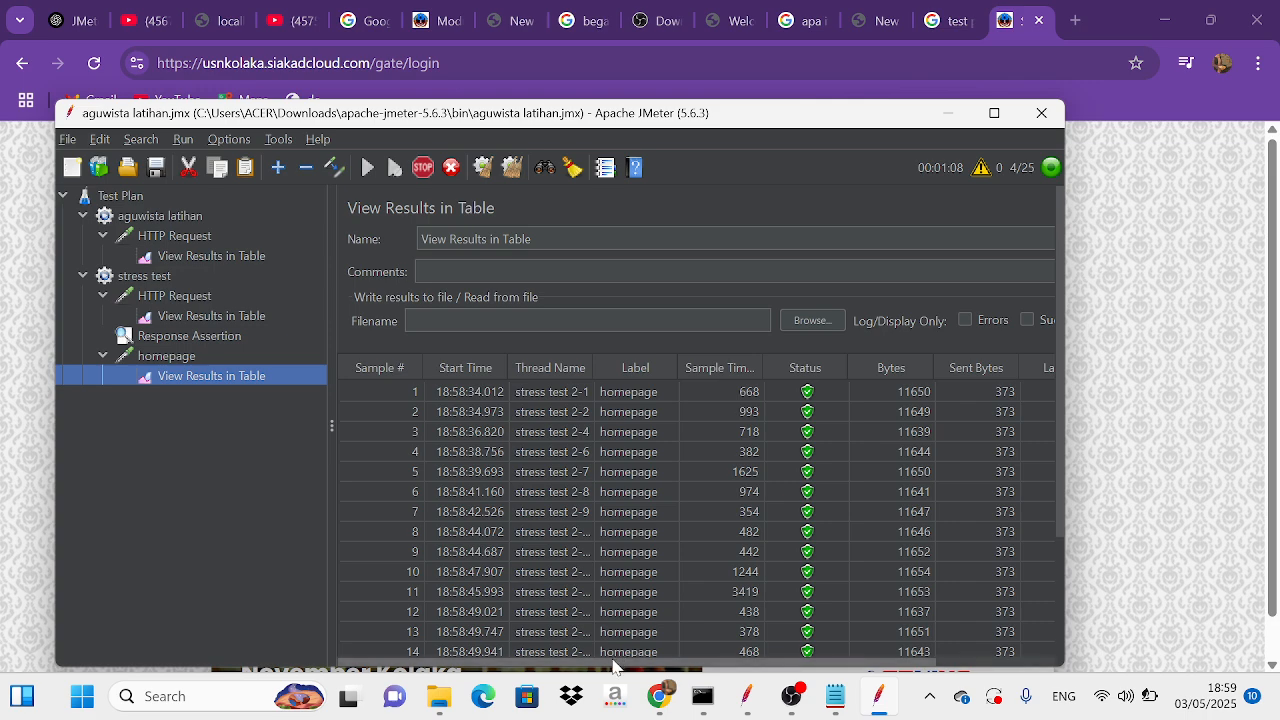
left_click_drag(614, 667, 743, 667)
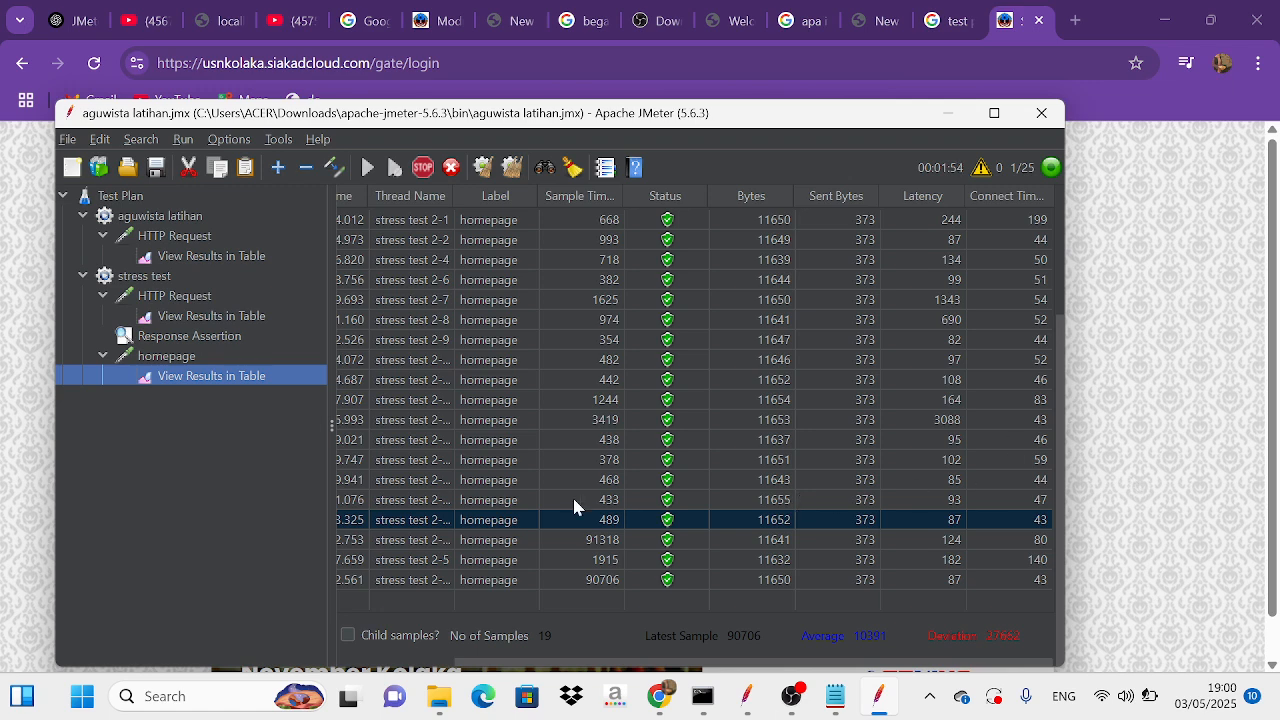
left_click_drag(568, 663, 403, 663)
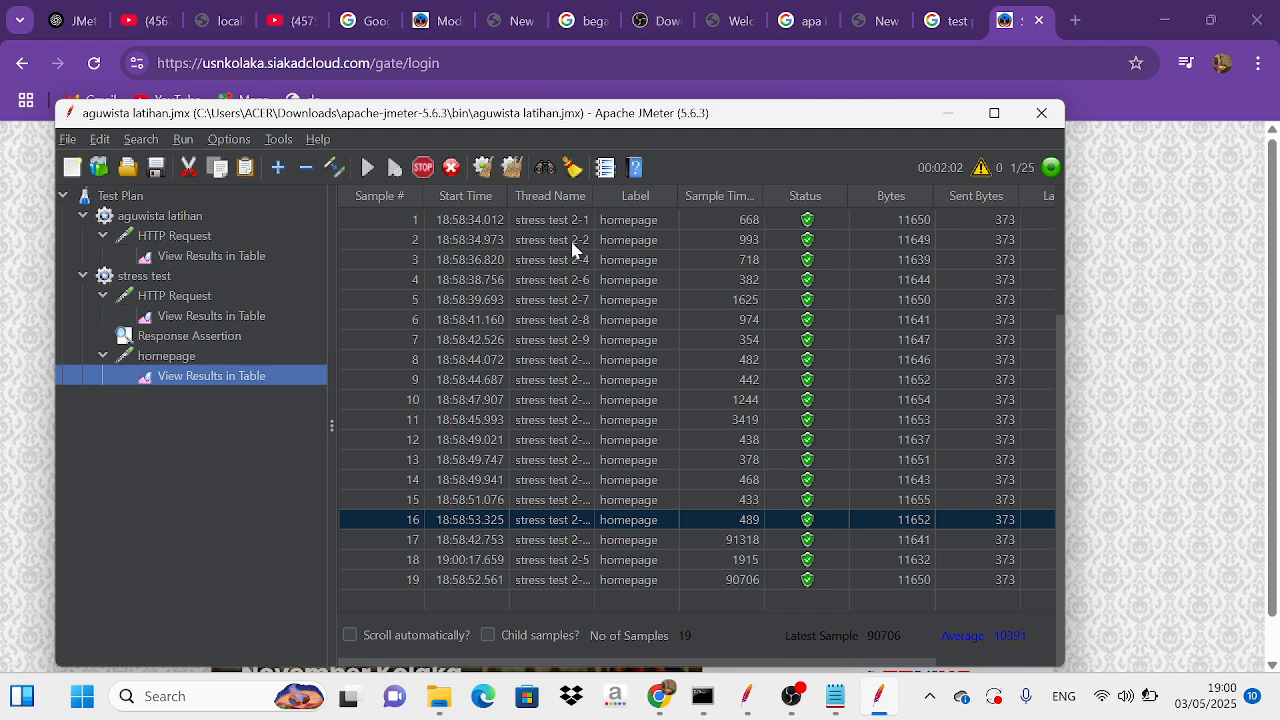
mouse_move(795, 698)
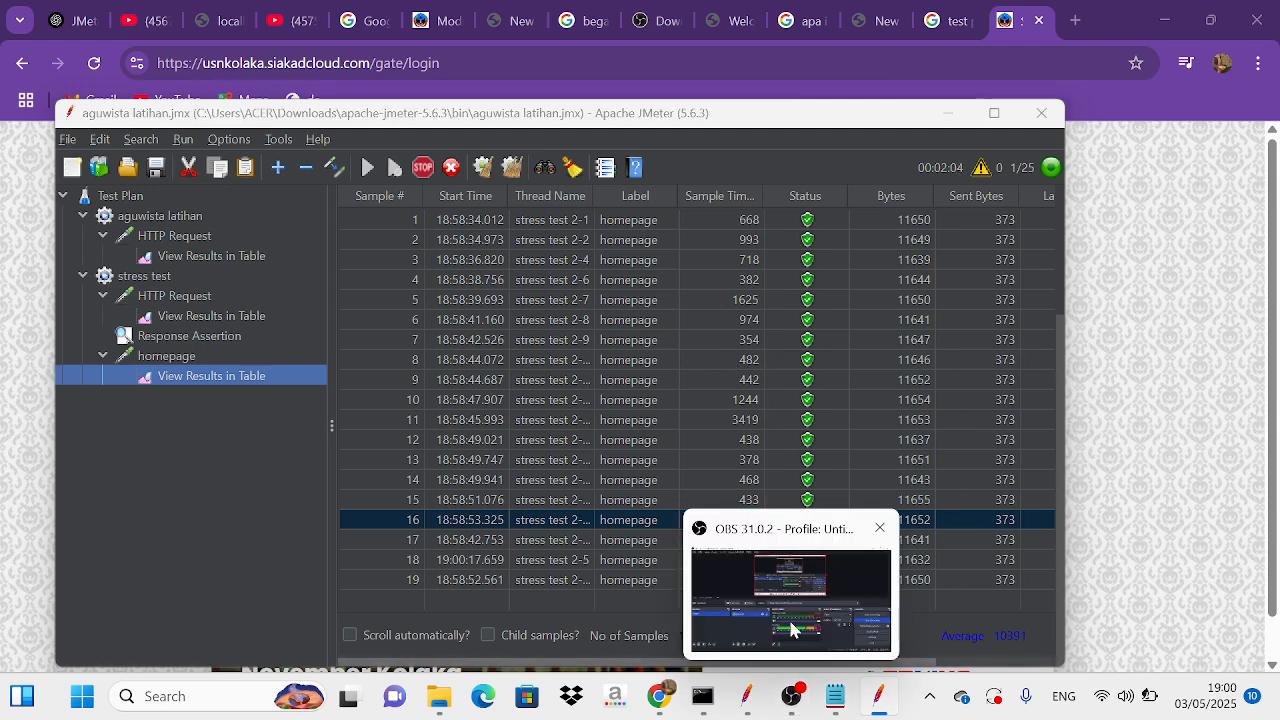
left_click(794, 626)
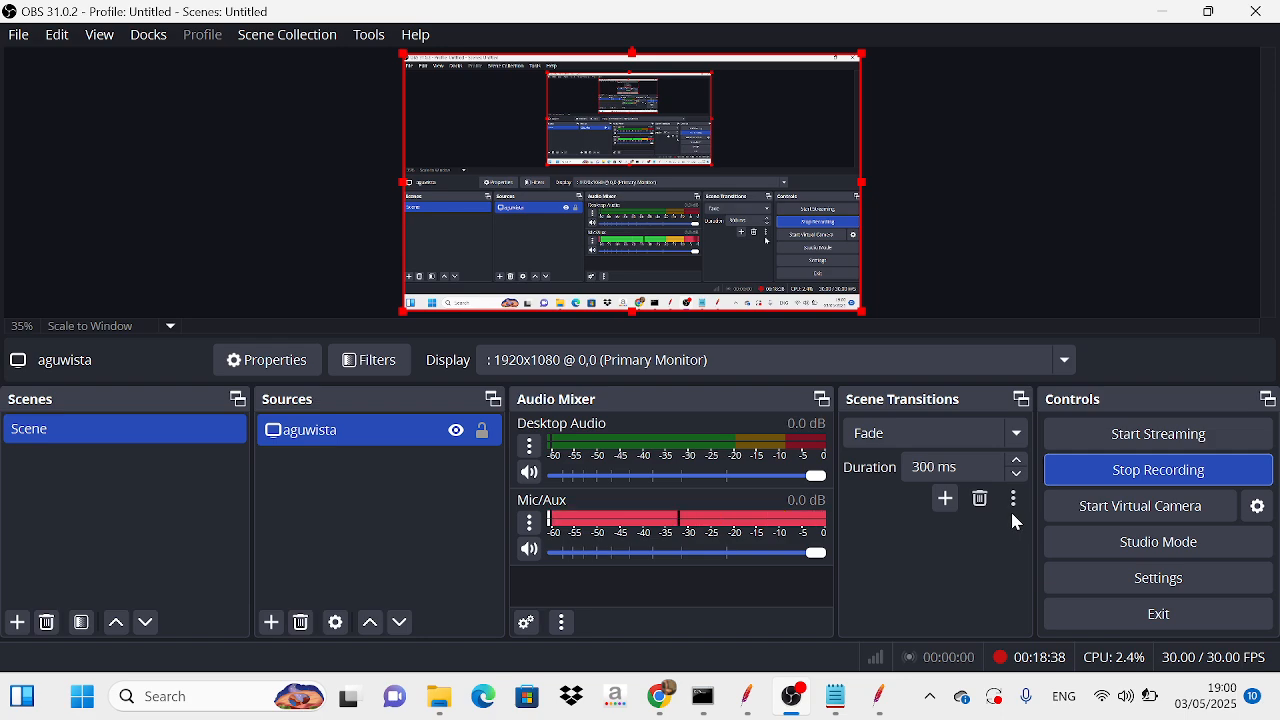
left_click(1157, 12)
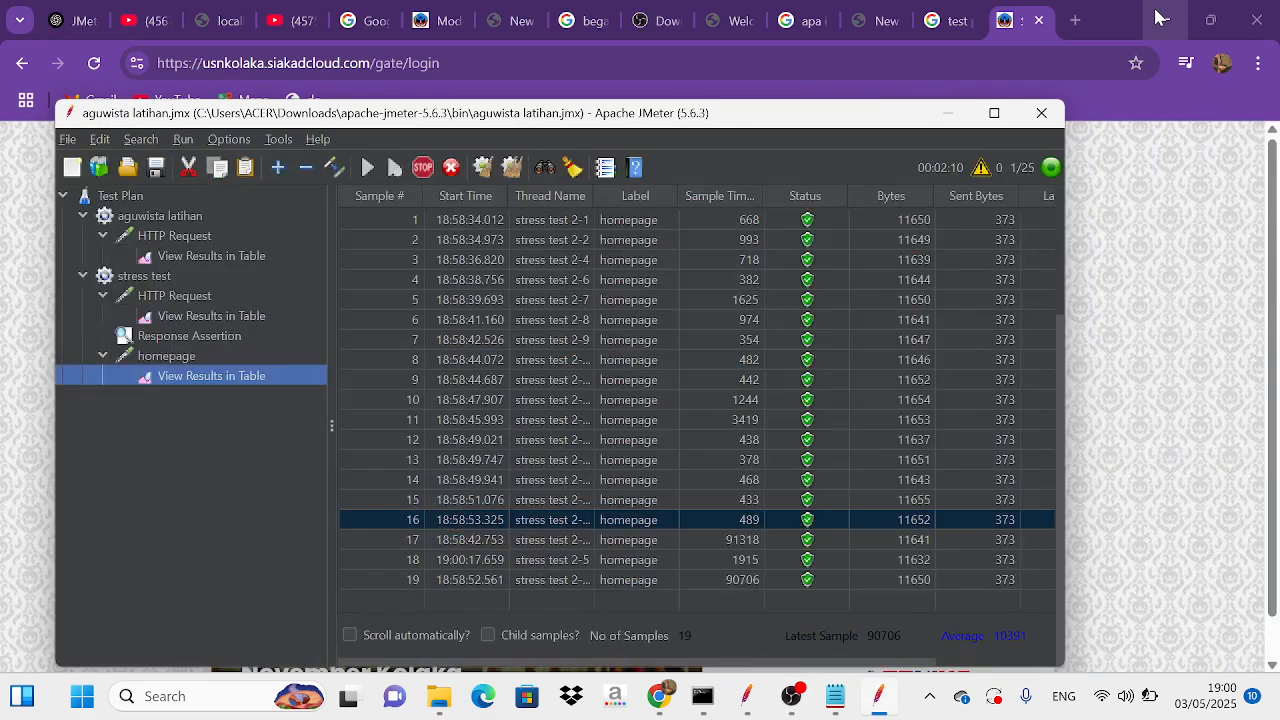
Step: Minimize the browser and JMeter windows to show the desktop
left_click(1157, 12)
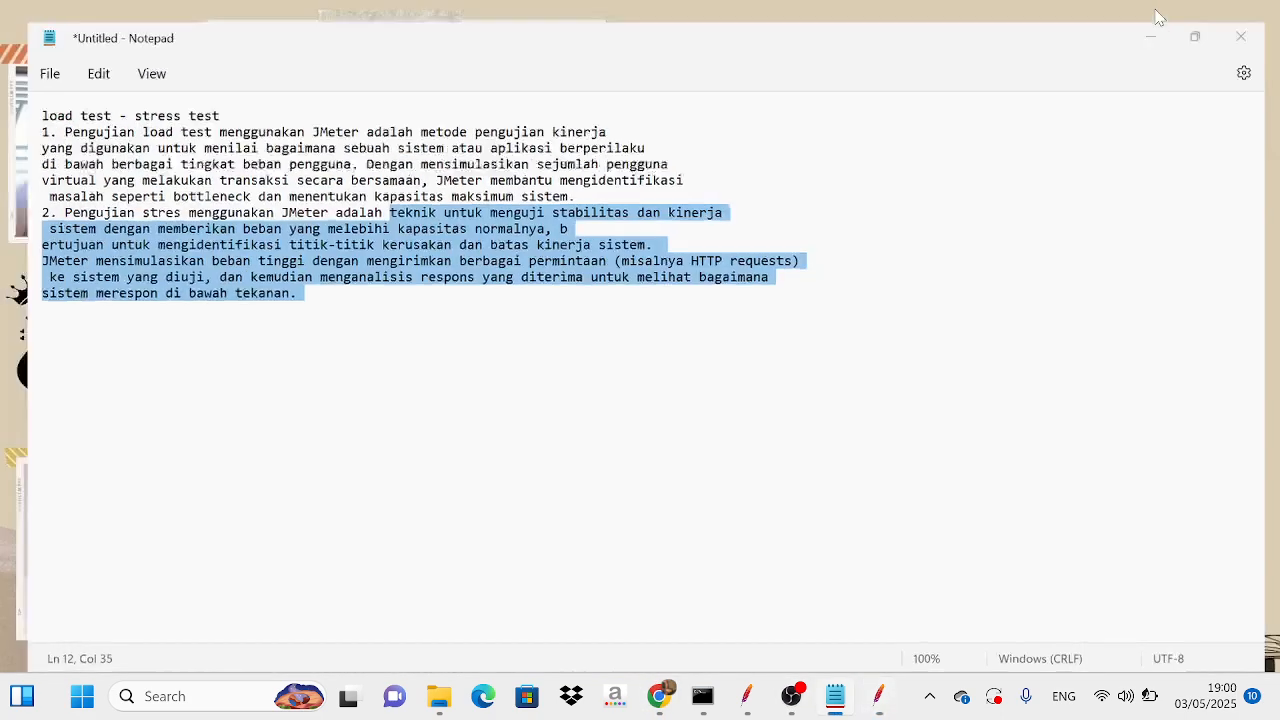
left_click(1151, 36)
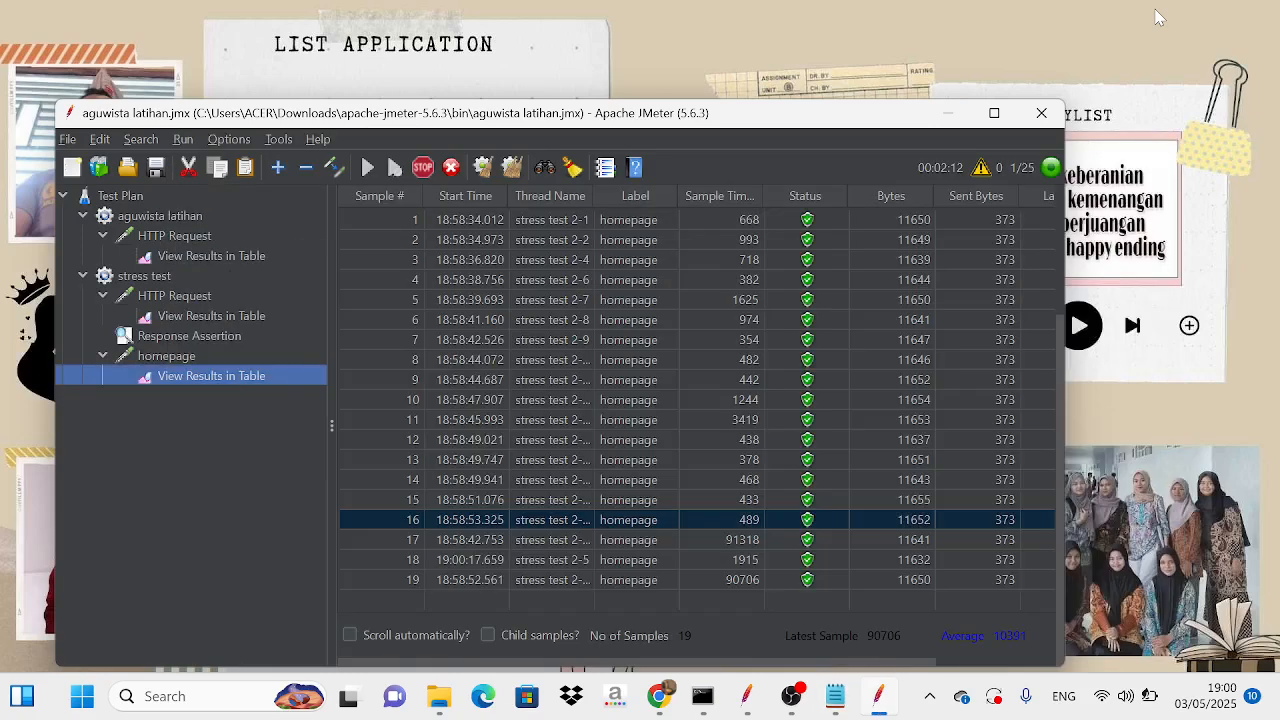
left_click(962, 122)
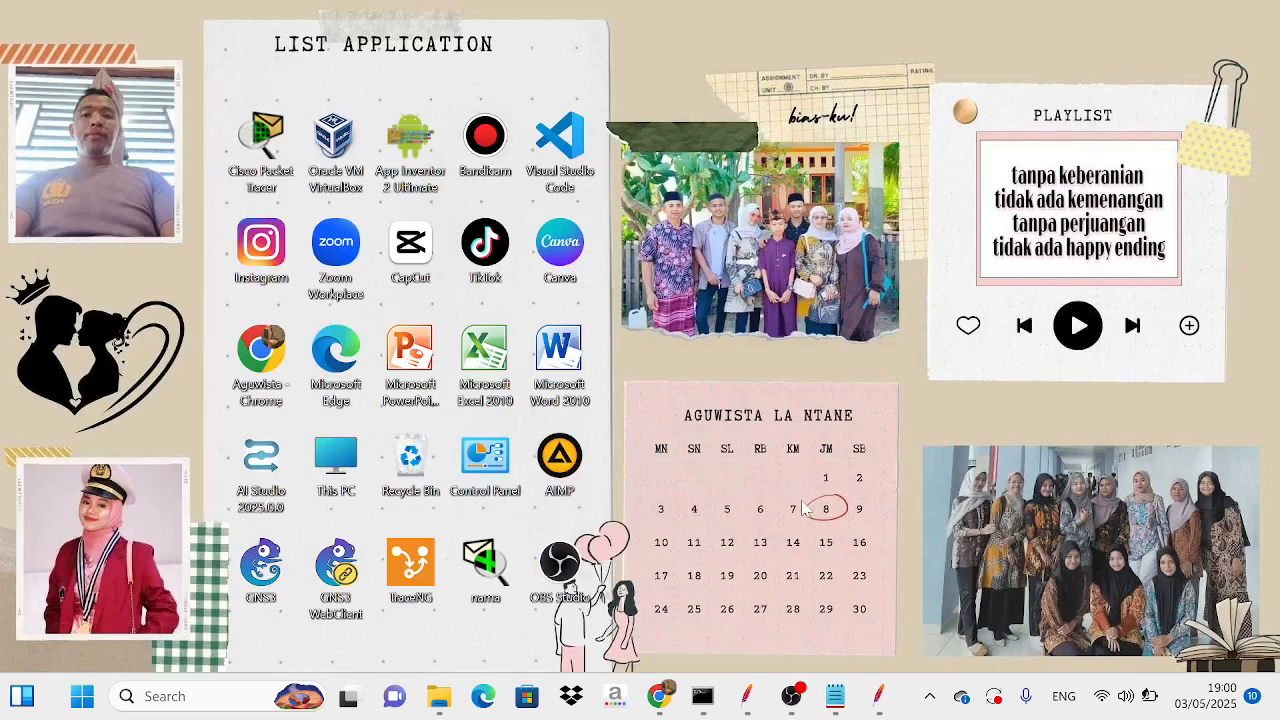
mouse_move(794, 698)
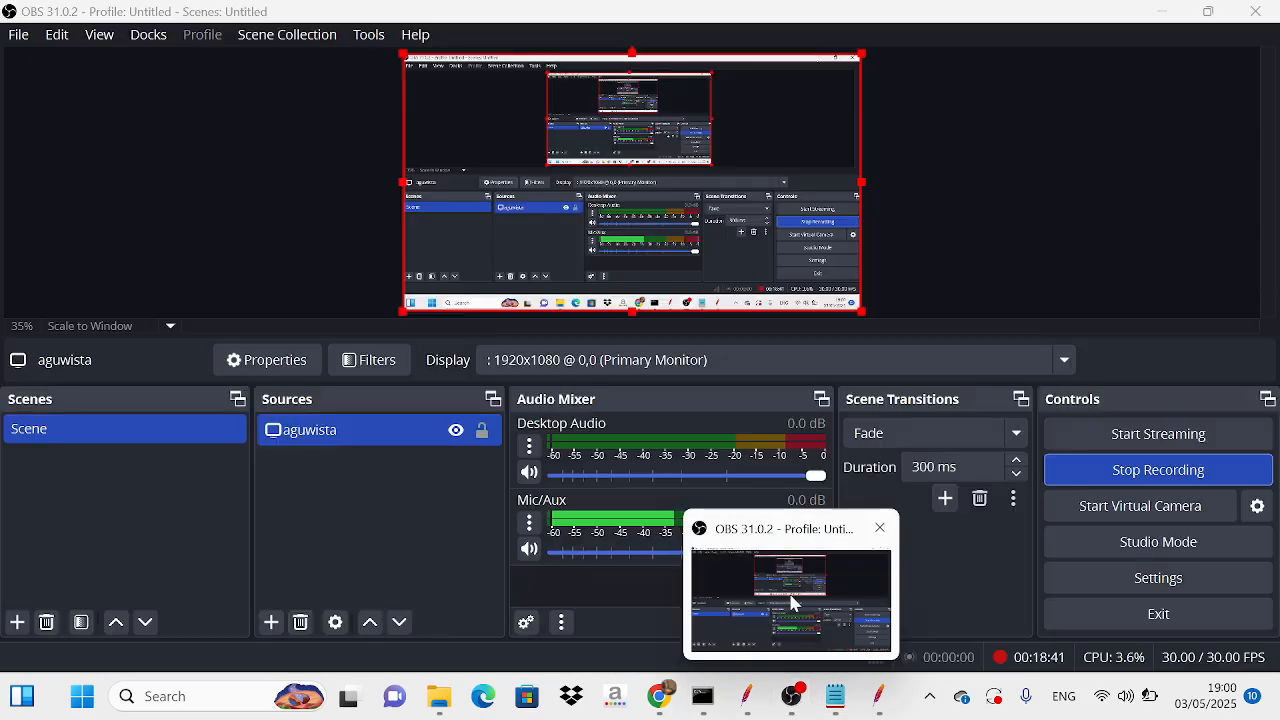